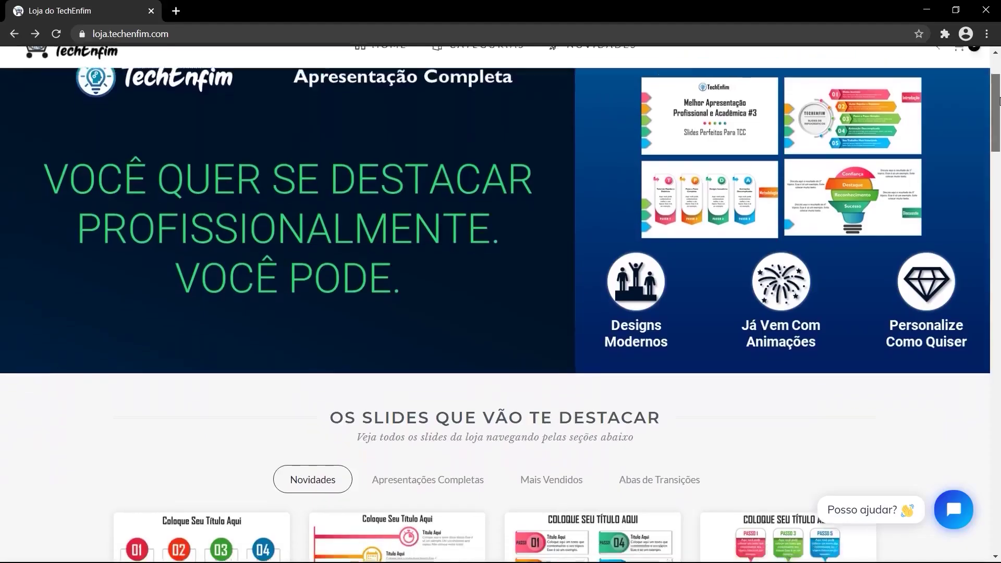
Step: Browse the store's Apresentações Completas and Novidades product listings
scroll(1000, 130, down, 1)
scroll(1000, 130, down, 2)
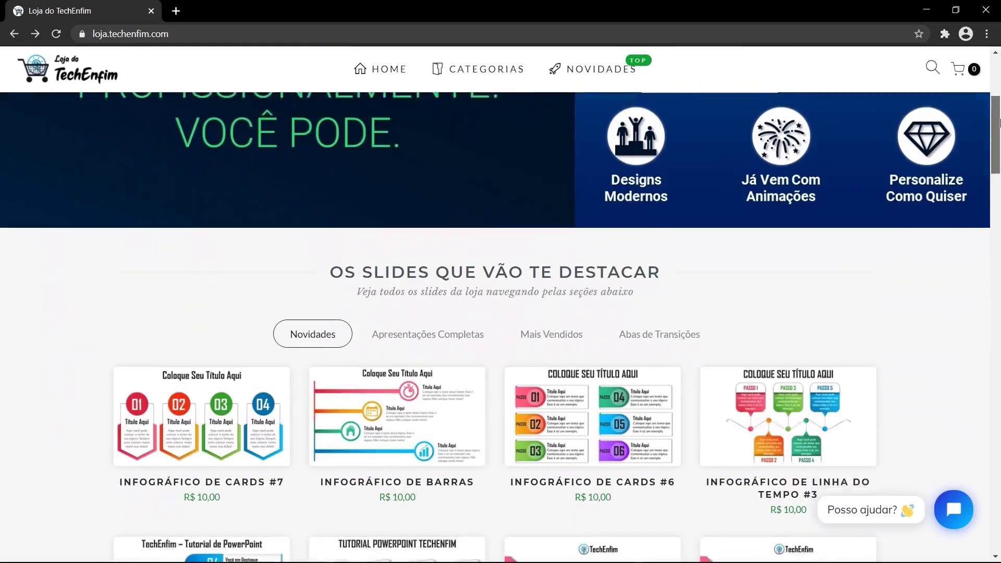
scroll(1000, 131, down, 1)
scroll(1000, 130, down, 2)
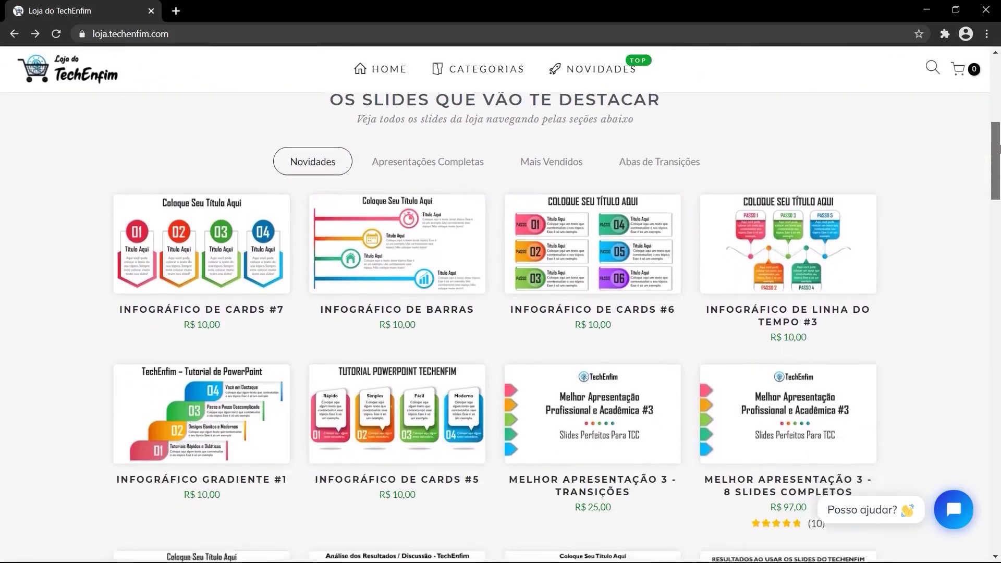
scroll(471, 140, down, 1)
click(470, 137)
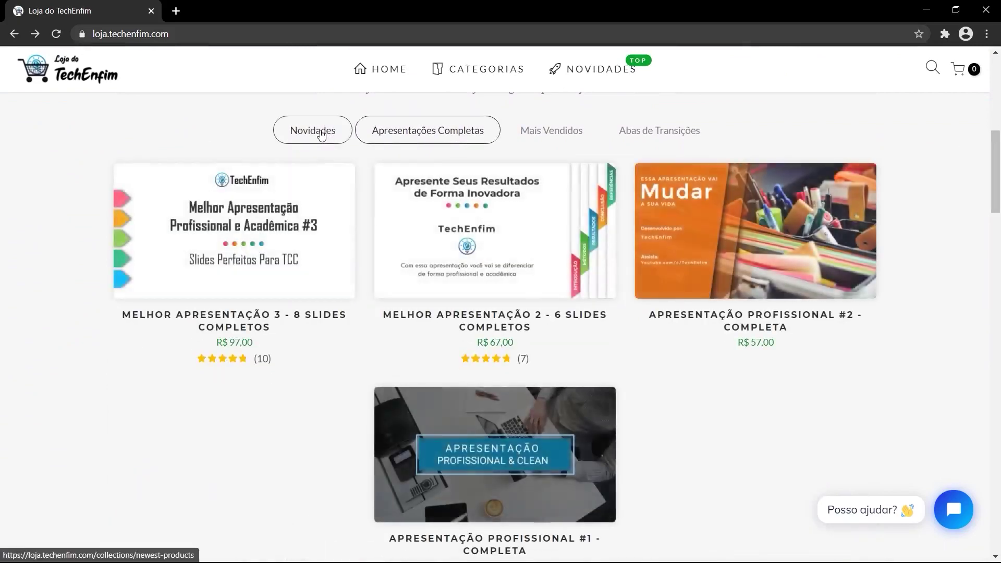
click(321, 133)
scroll(424, 182, down, 1)
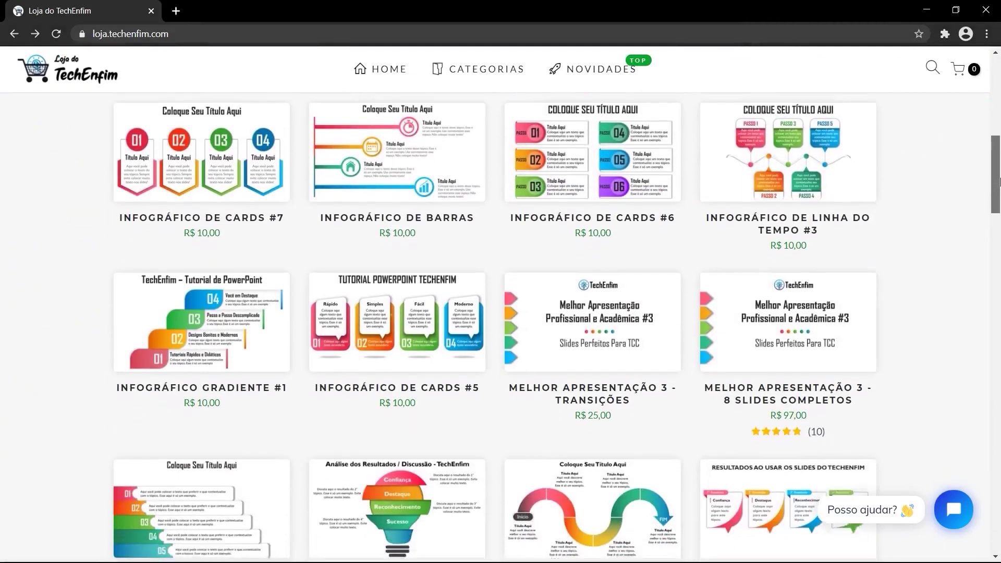
Step: Add Infográfico de Cards #7 to the cart and close the cart panel
click(249, 185)
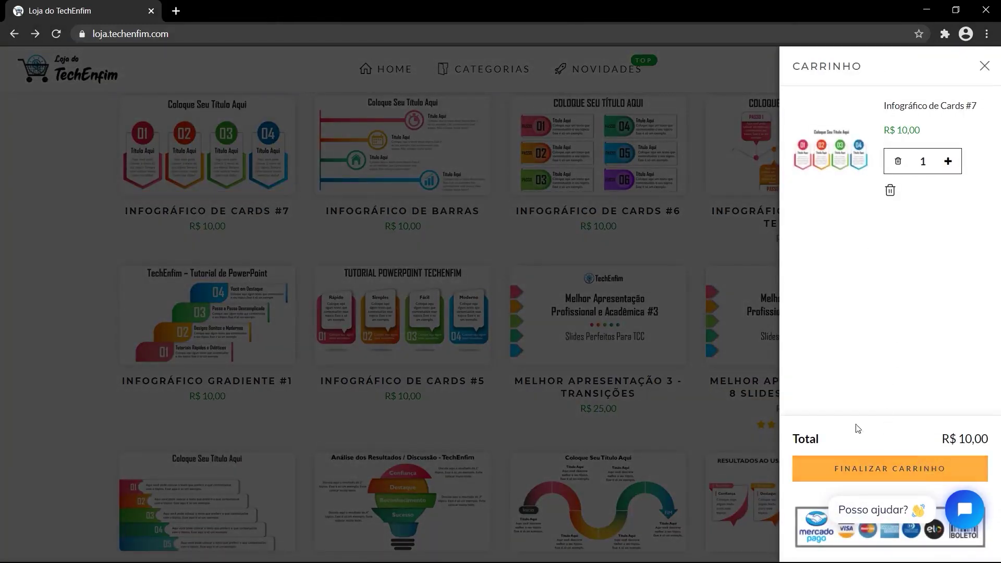
click(531, 263)
drag(1000, 177, 1000, 206)
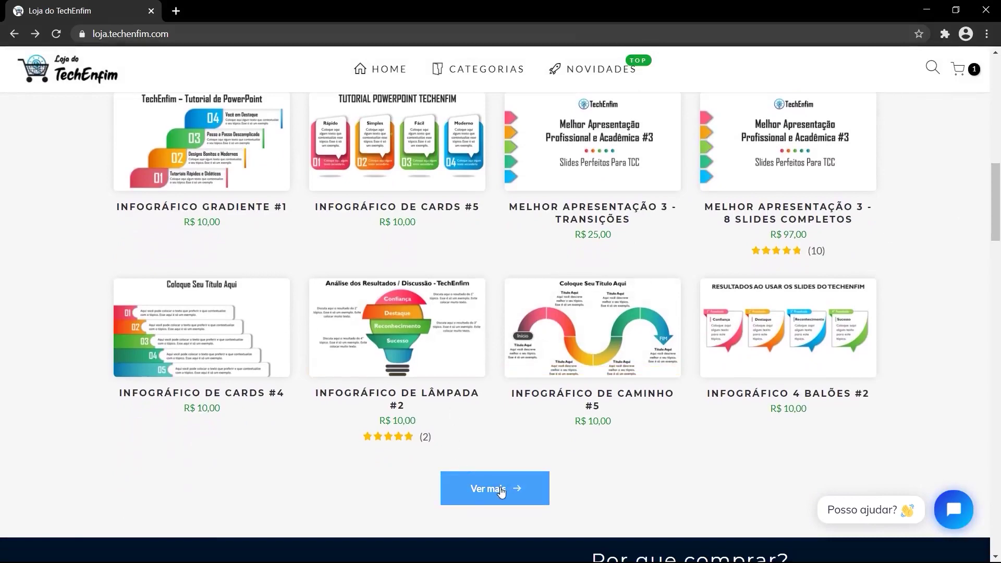
Step: Filter the newest products to 4 Tópicos, add Infográfico de Barras, and enter an e-mail for the discount
click(490, 491)
click(122, 297)
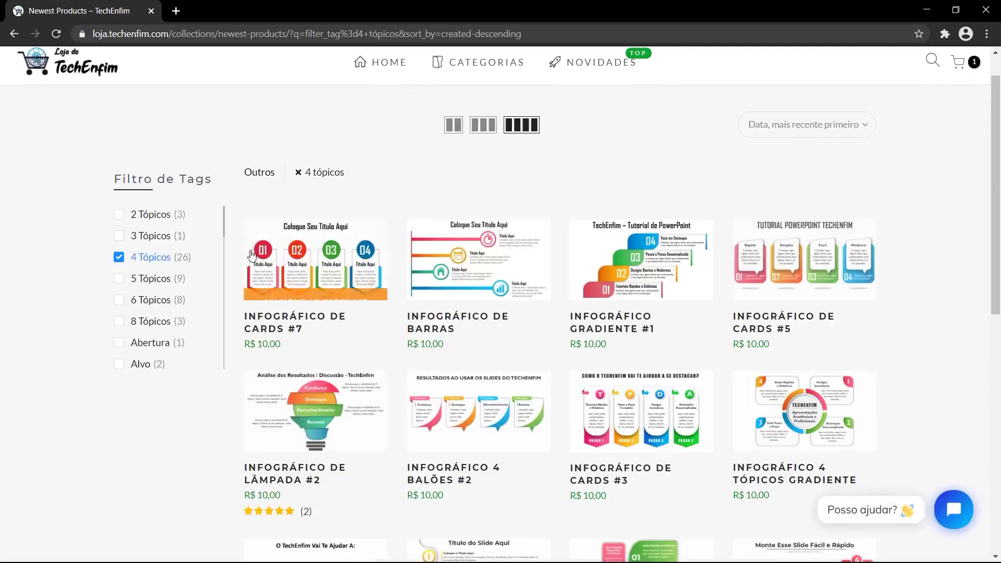
click(495, 282)
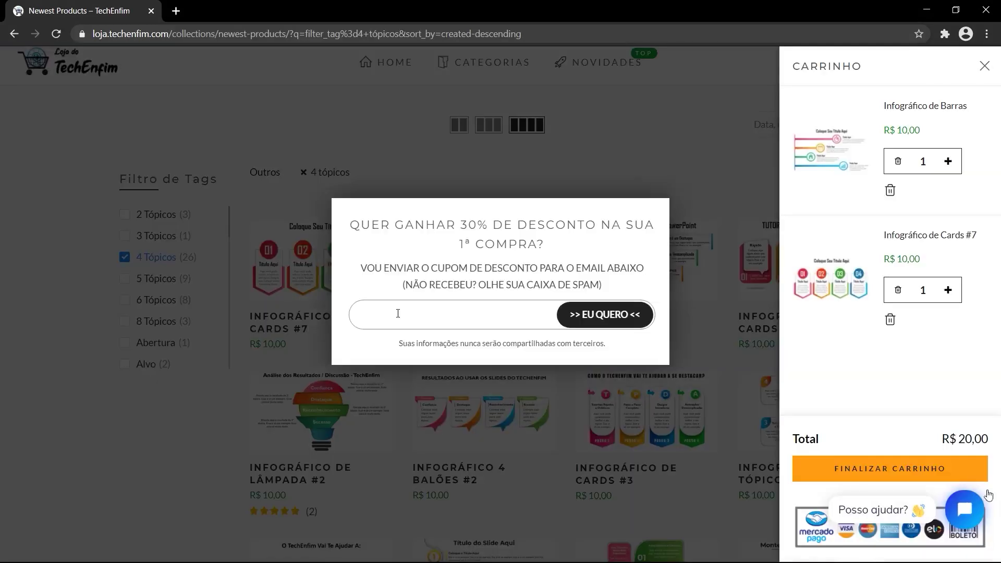
text(@techenfim.com)
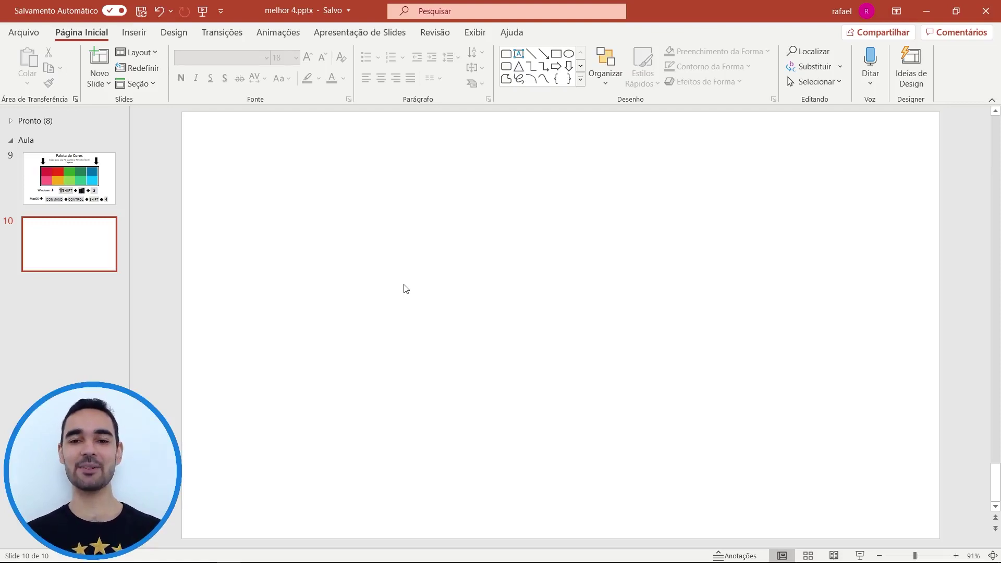
Step: Draw an outline-free rectangle stretched to cover the whole slide
click(556, 54)
drag(340, 185, 611, 373)
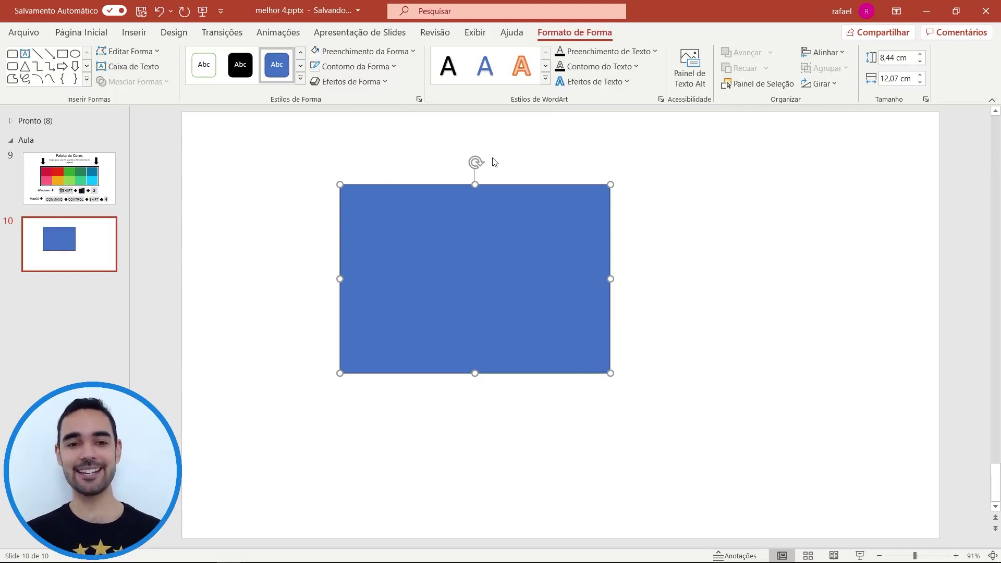
click(373, 66)
click(416, 254)
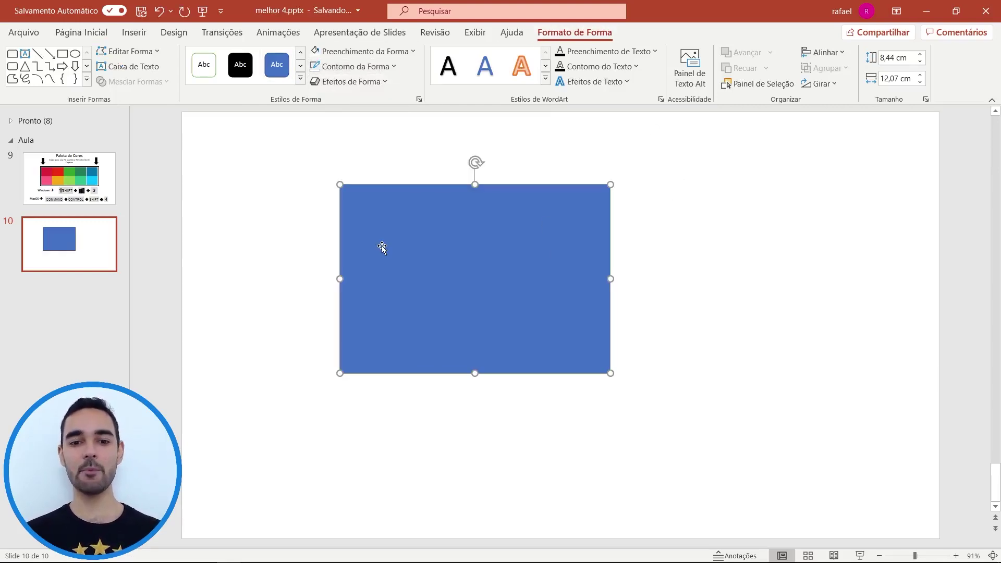
drag(507, 271, 346, 199)
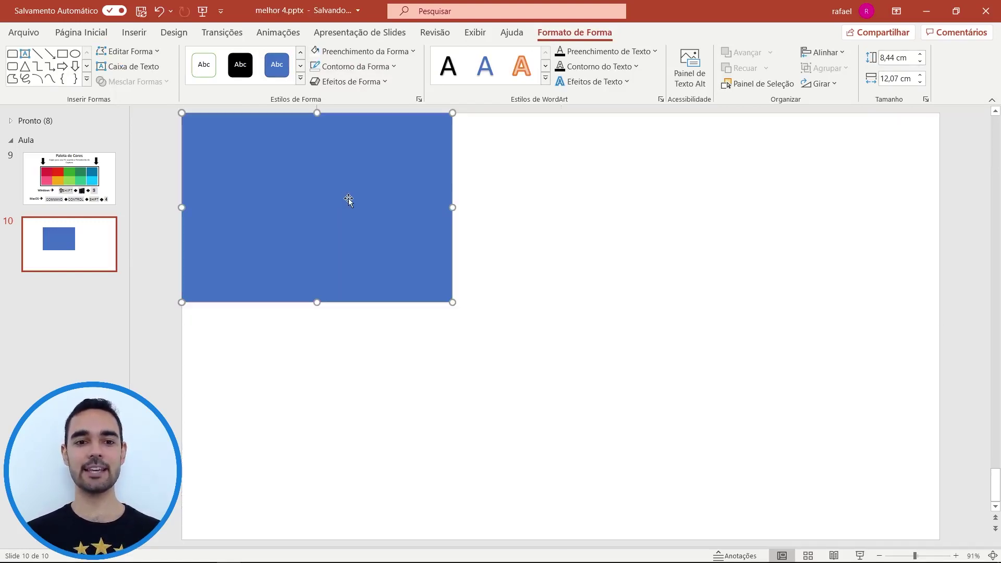
mouse_move(453, 301)
mouse_down()
mouse_move(796, 427)
mouse_move(941, 538)
mouse_up()
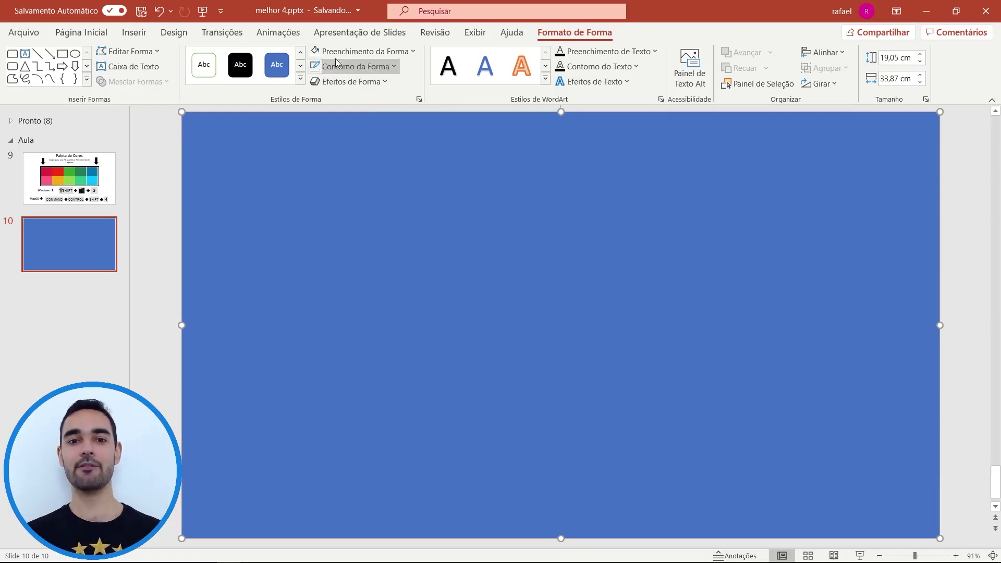
Step: Fill the rectangle white, add an outer shadow, and shift it left off the slide
click(339, 50)
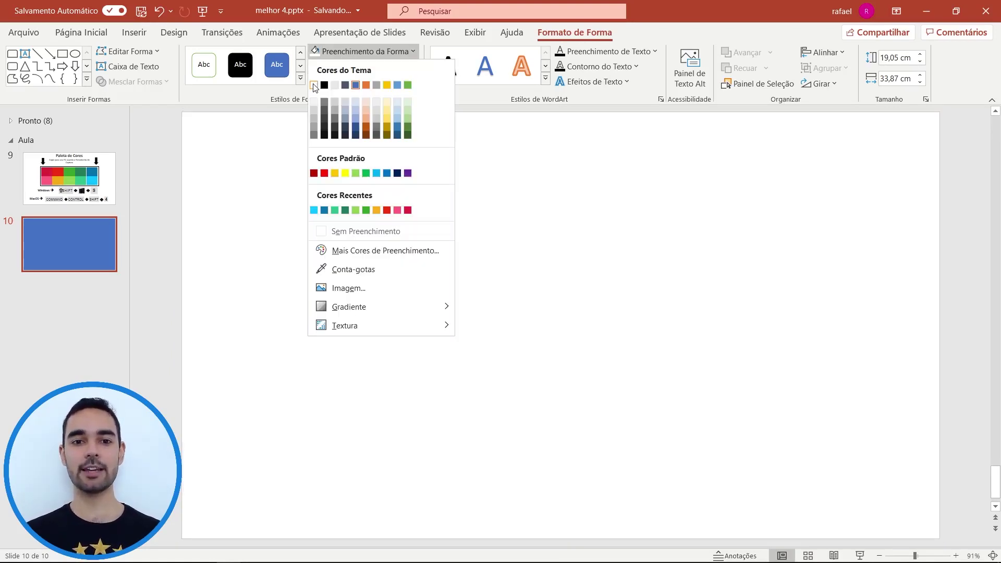
click(314, 85)
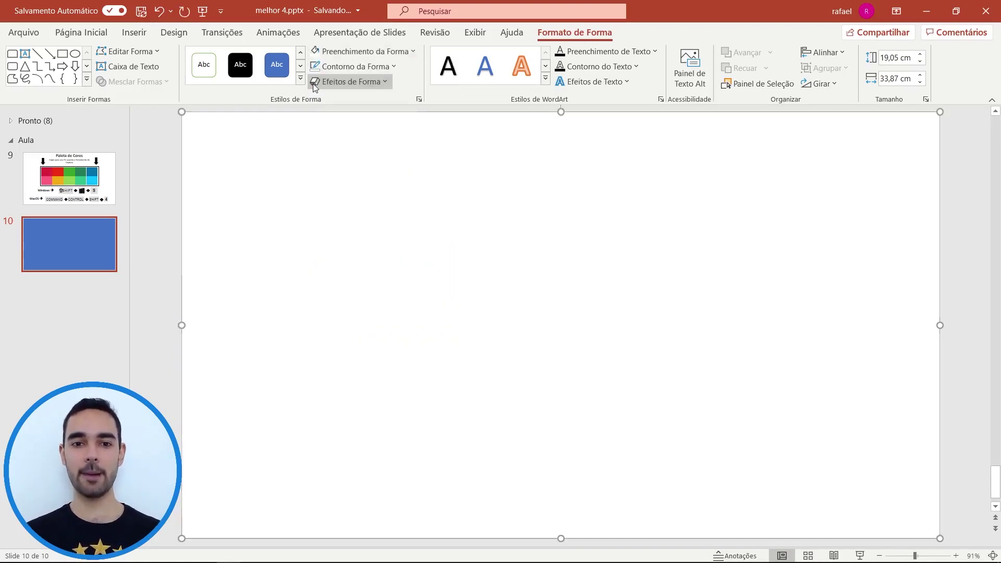
click(376, 83)
mouse_move(358, 139)
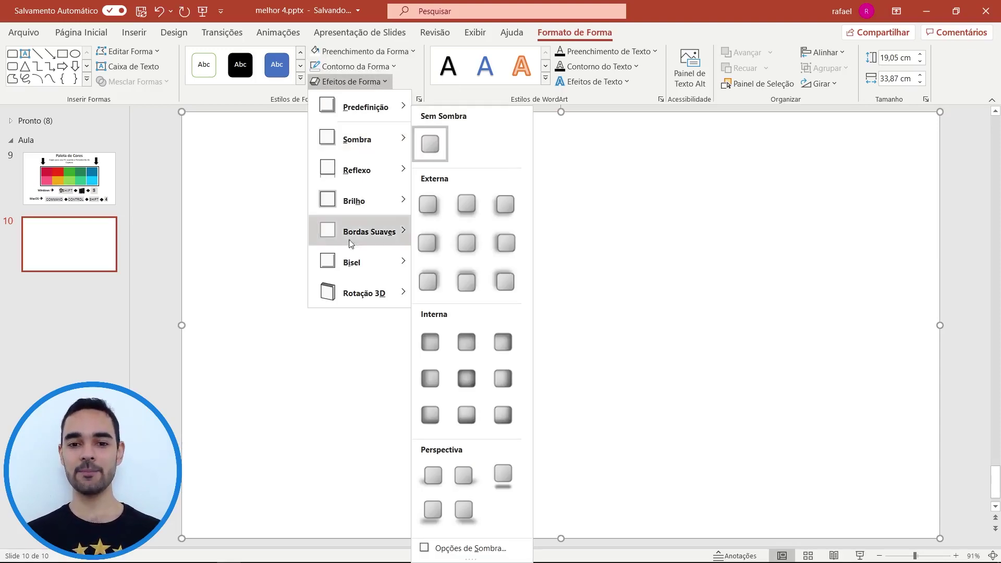
click(433, 251)
drag(881, 290, 402, 292)
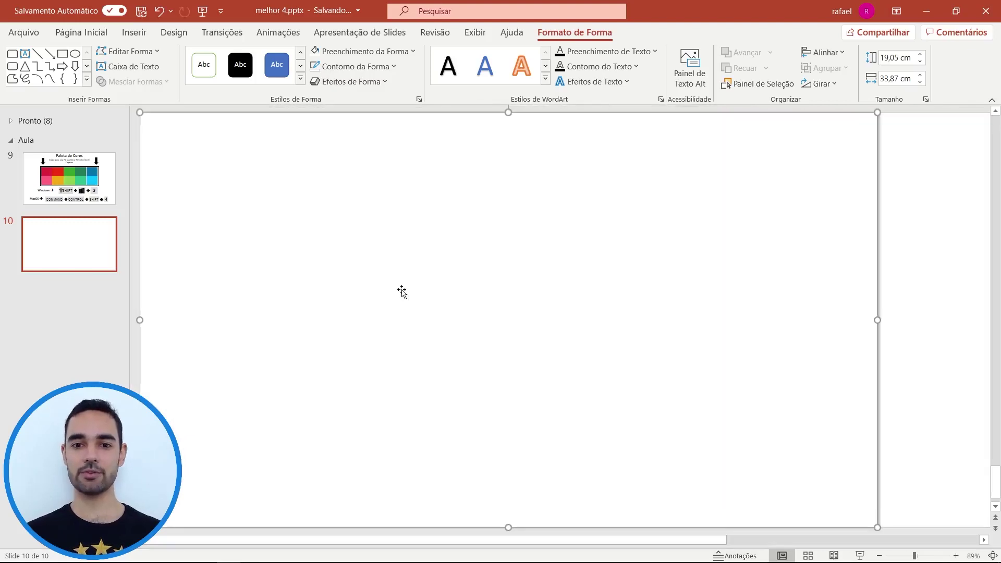
scroll(596, 262, down, 2)
scroll(596, 262, down, 2)
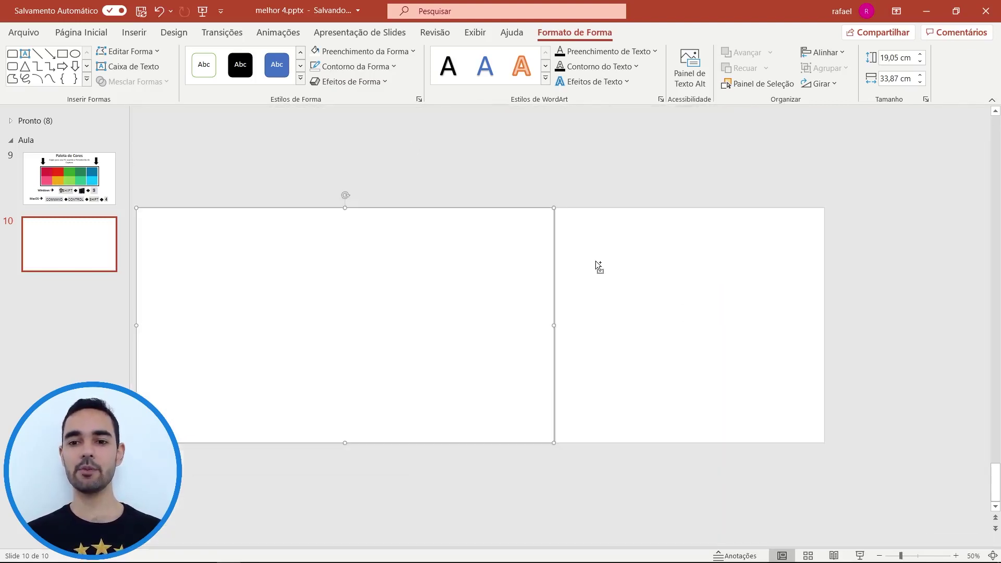
click(601, 277)
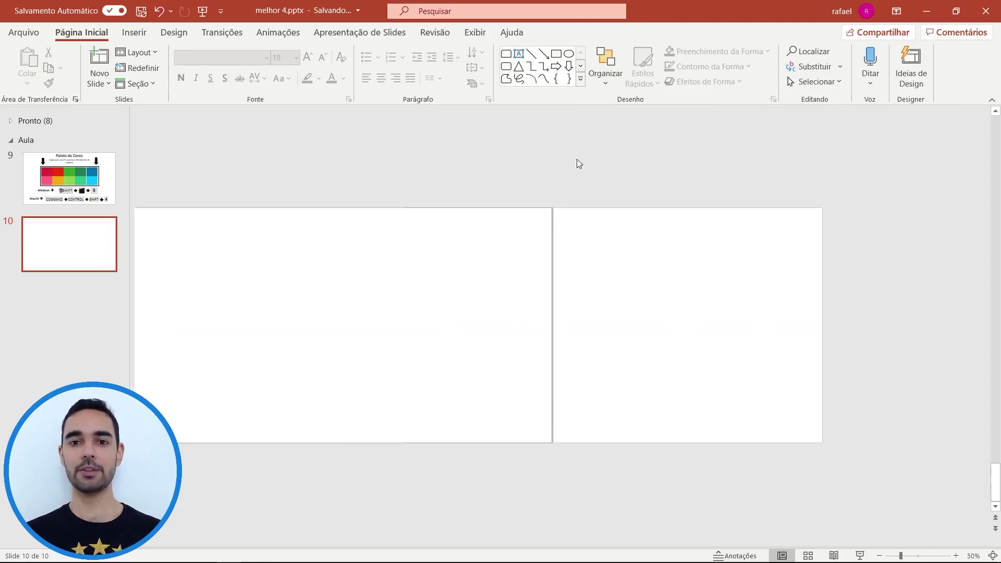
Step: Draw an outline-free rounded-top-corners rectangle sized 2 cm by 5,65 cm
click(581, 79)
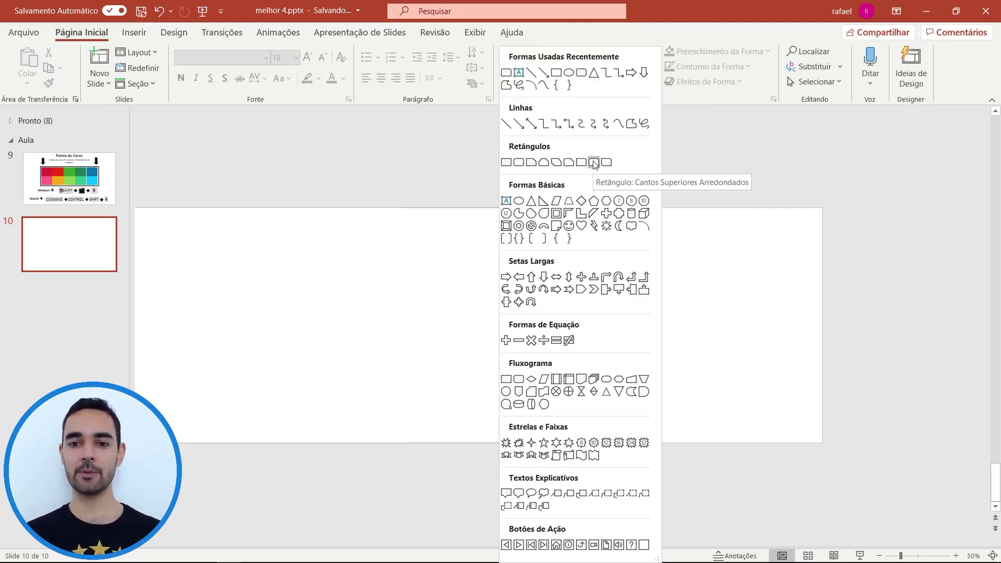
click(593, 163)
mouse_move(605, 251)
mouse_down()
mouse_move(704, 328)
mouse_move(768, 317)
mouse_up()
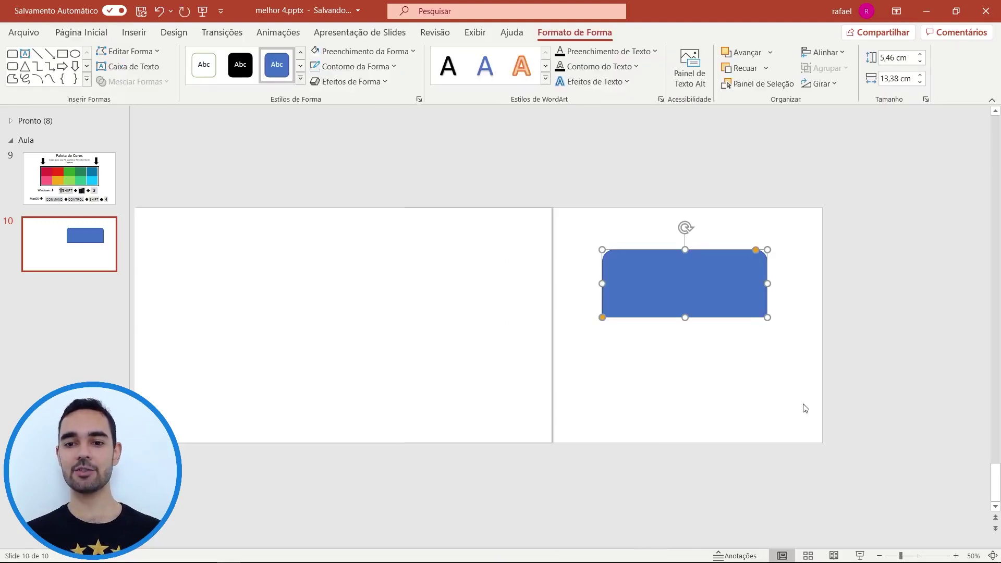
click(355, 67)
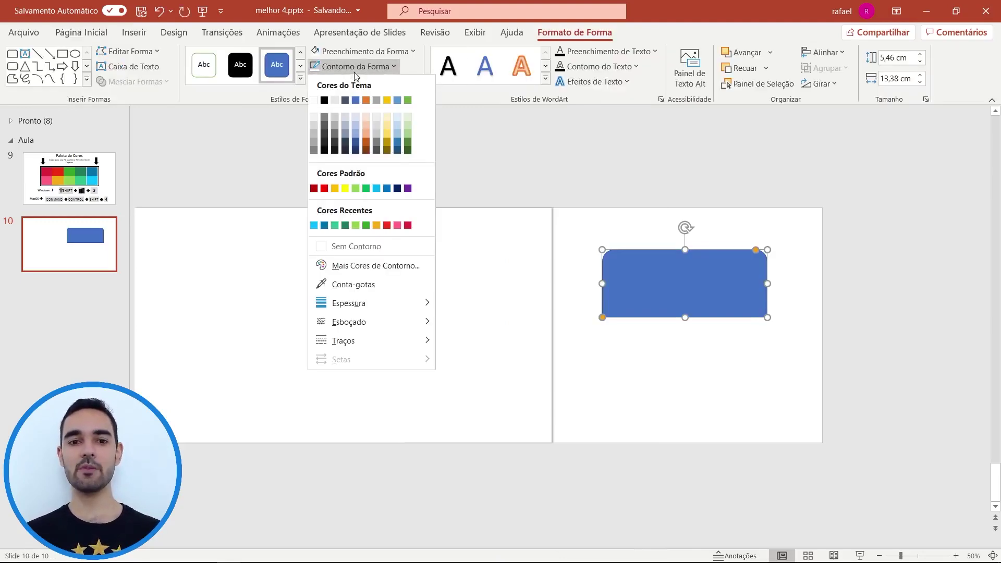
click(385, 247)
click(907, 58)
text(2)
key(Tab)
text(5)
key(Return)
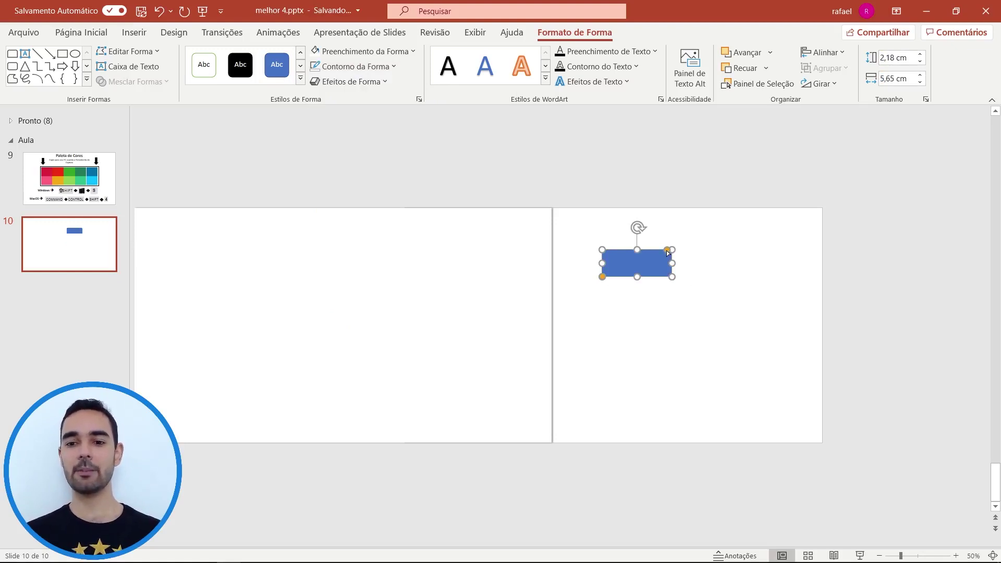
Step: Round, rotate vertically and shadow the tab, tuck it by the panel, then open slide 9 Paleta de Cores
mouse_move(668, 251)
mouse_down()
mouse_move(659, 251)
mouse_move(679, 239)
mouse_up()
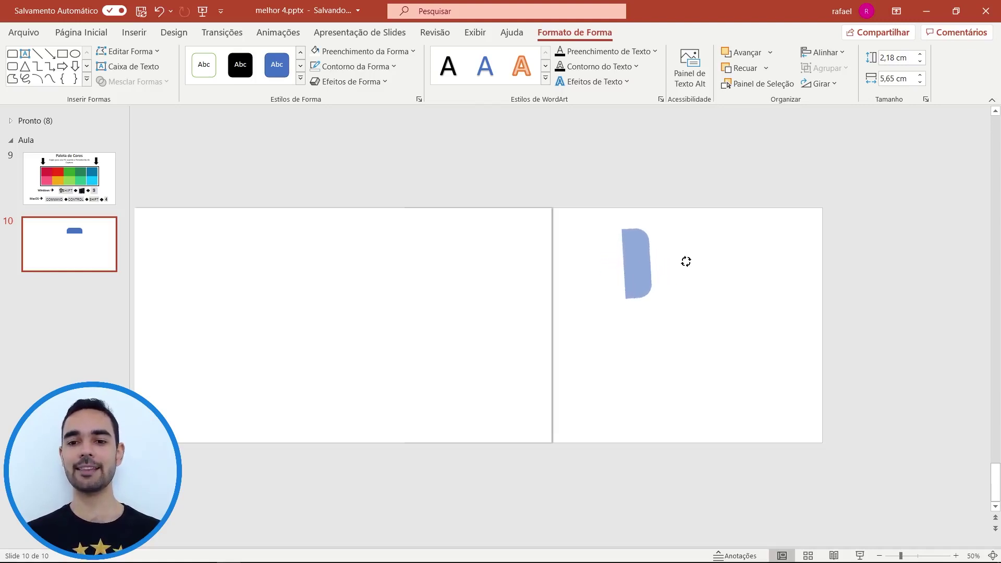
drag(679, 240, 686, 265)
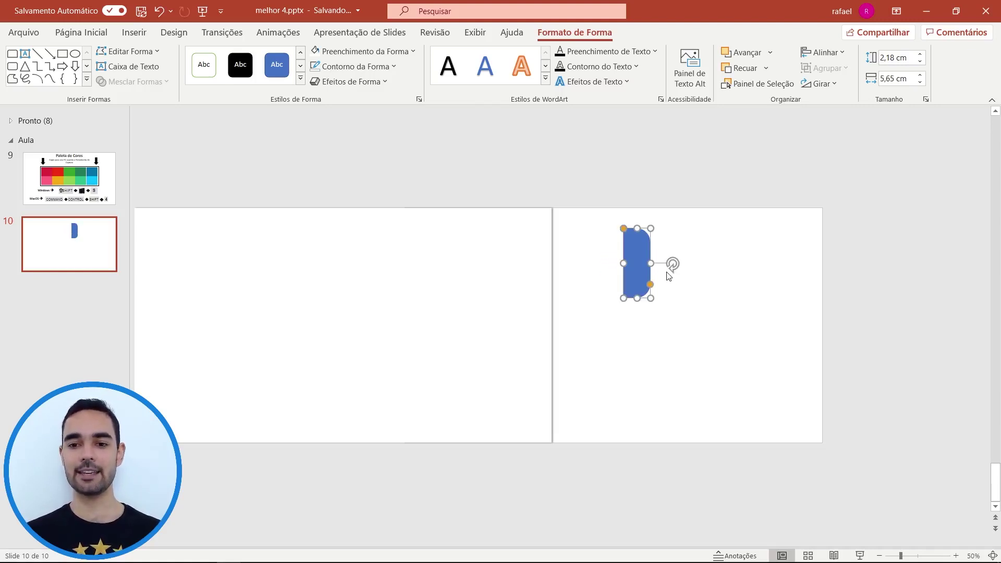
click(348, 81)
mouse_move(358, 139)
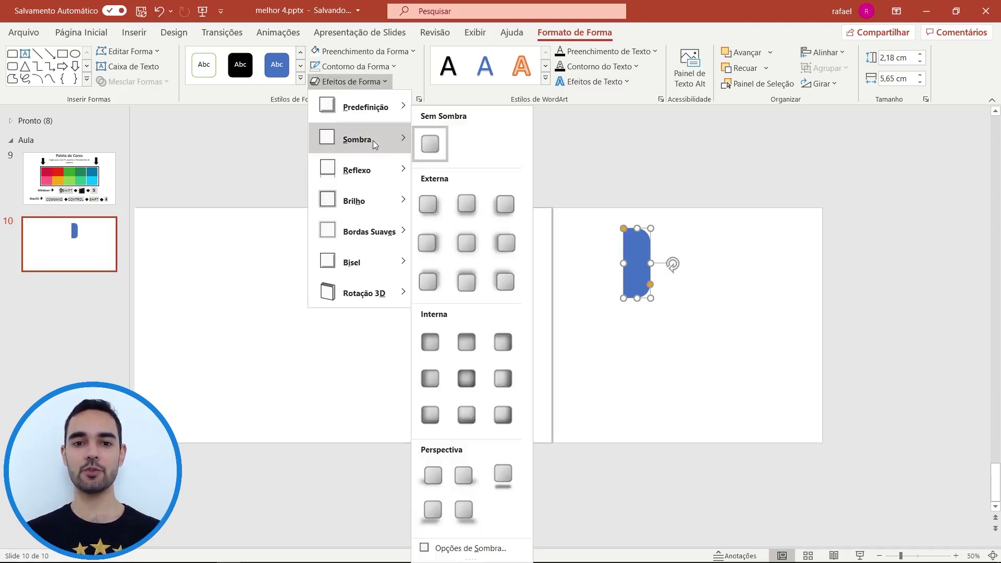
click(429, 243)
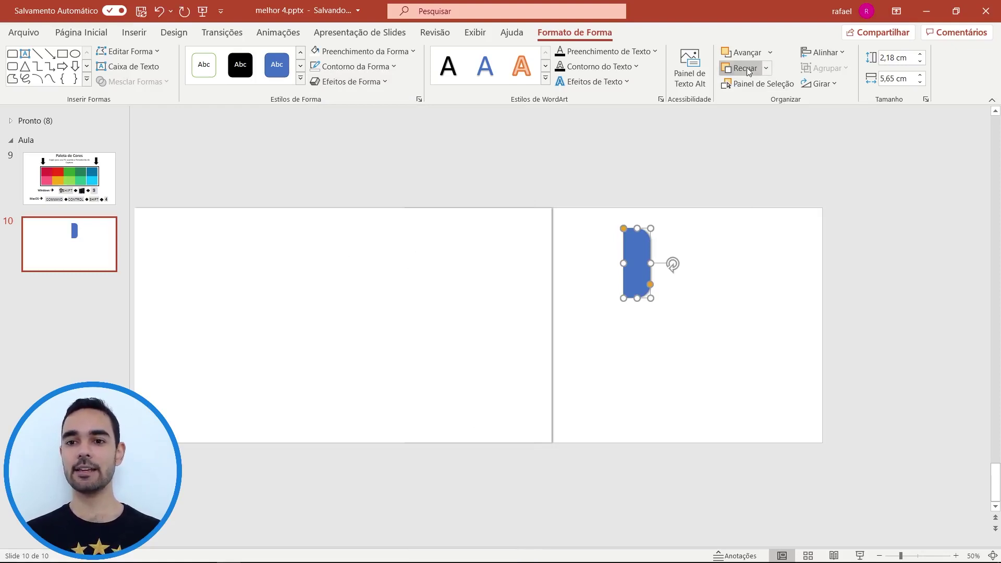
mouse_move(639, 249)
mouse_down()
mouse_move(725, 289)
mouse_move(655, 301)
mouse_move(651, 339)
mouse_move(594, 384)
mouse_move(563, 392)
mouse_up()
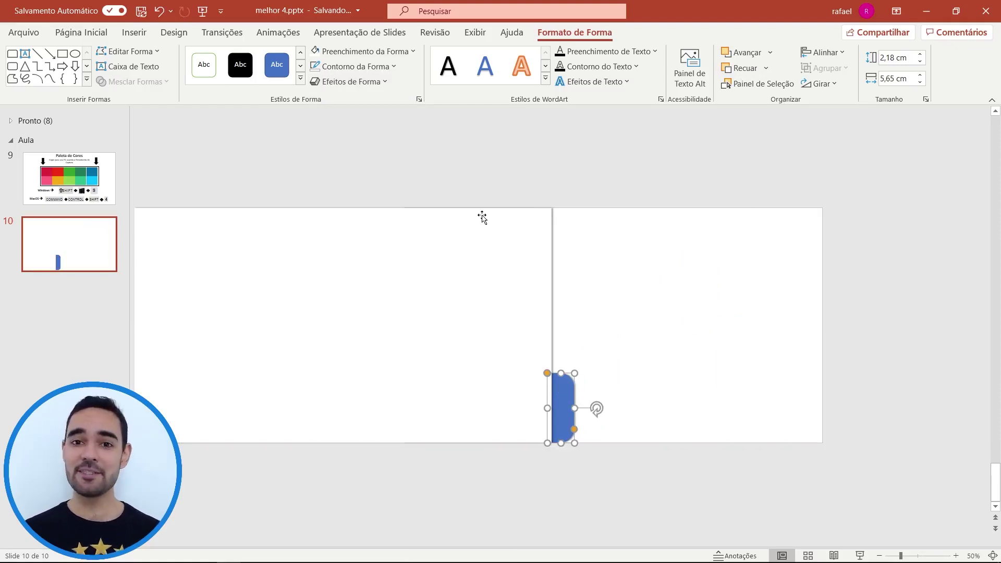
click(103, 196)
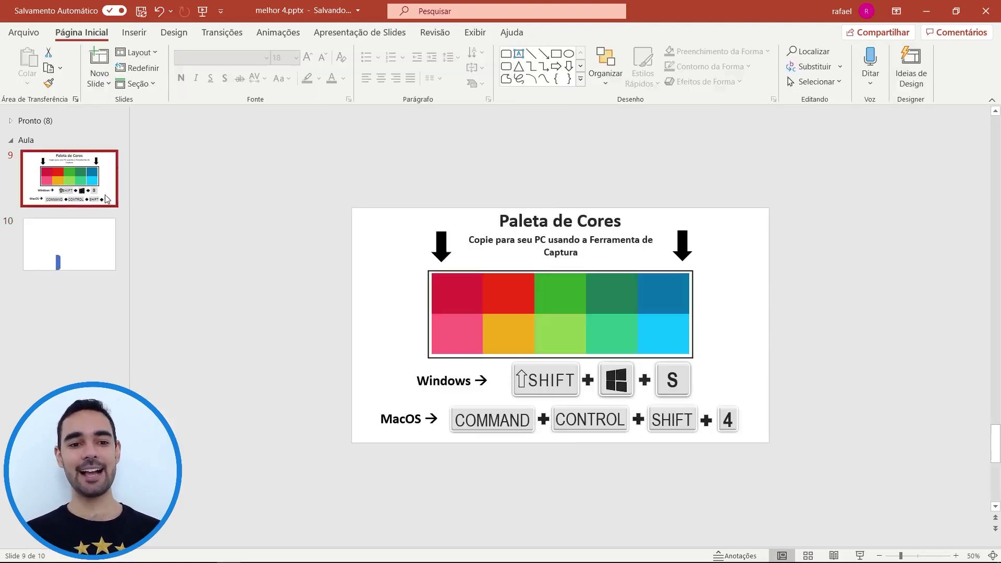
Step: Capture the colour palette on slide 9 as a screen snip
ctrl+scroll(458, 257, up, 2)
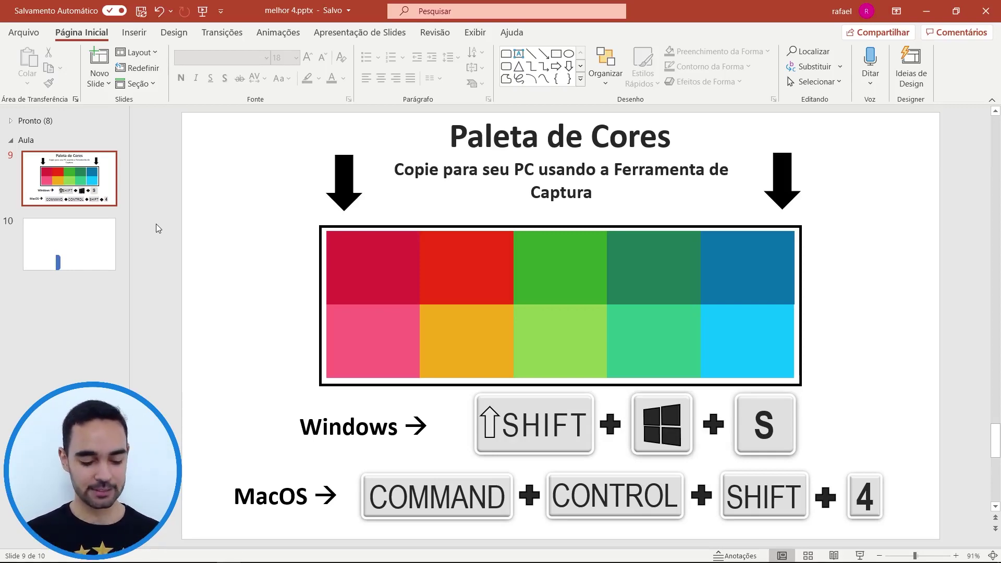
key(super+shift+s)
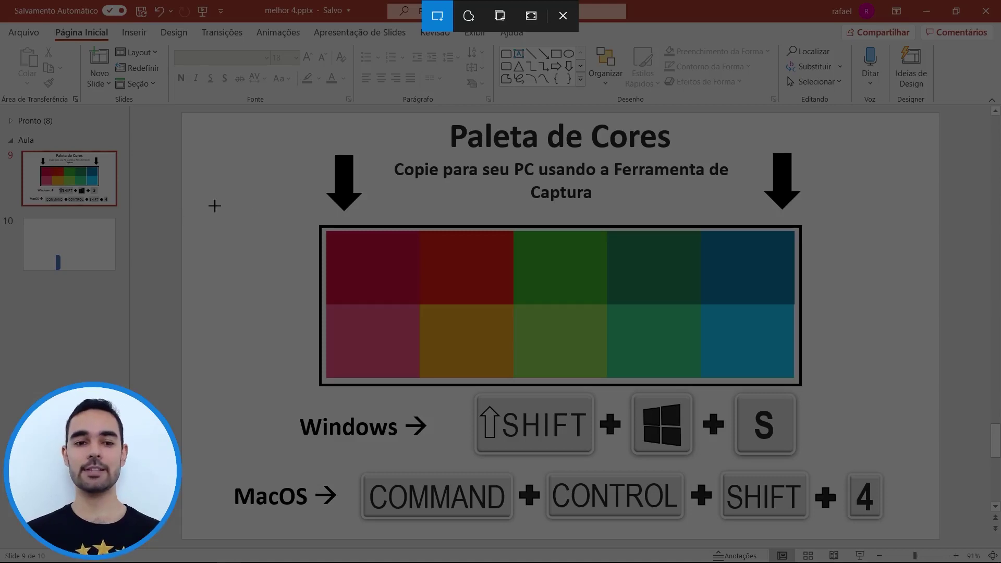
mouse_move(331, 235)
mouse_down()
mouse_move(490, 274)
mouse_move(790, 374)
mouse_up()
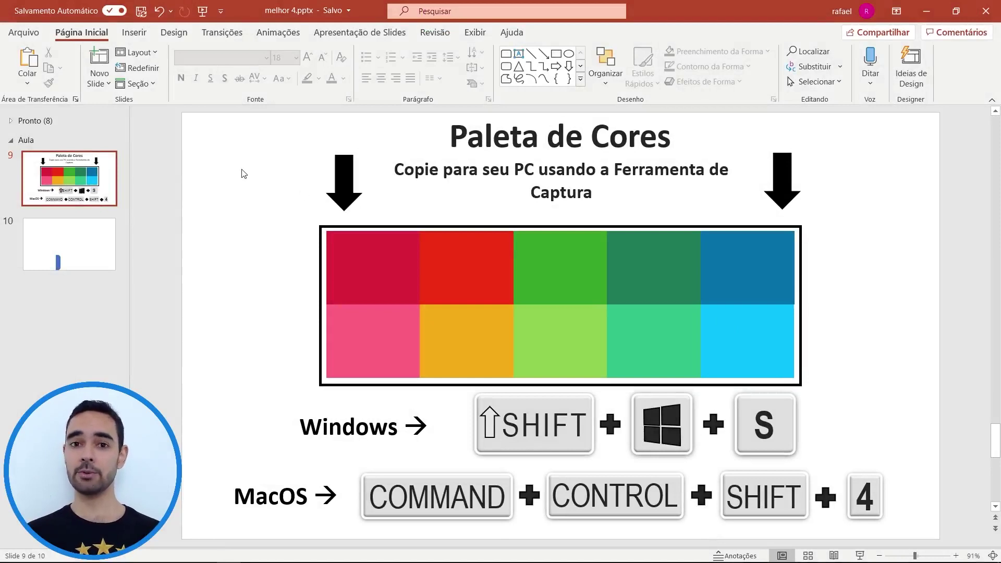
Step: Paste the palette onto slide 10, shrink it to 2,96 × 9,65 cm, and move it right
click(76, 248)
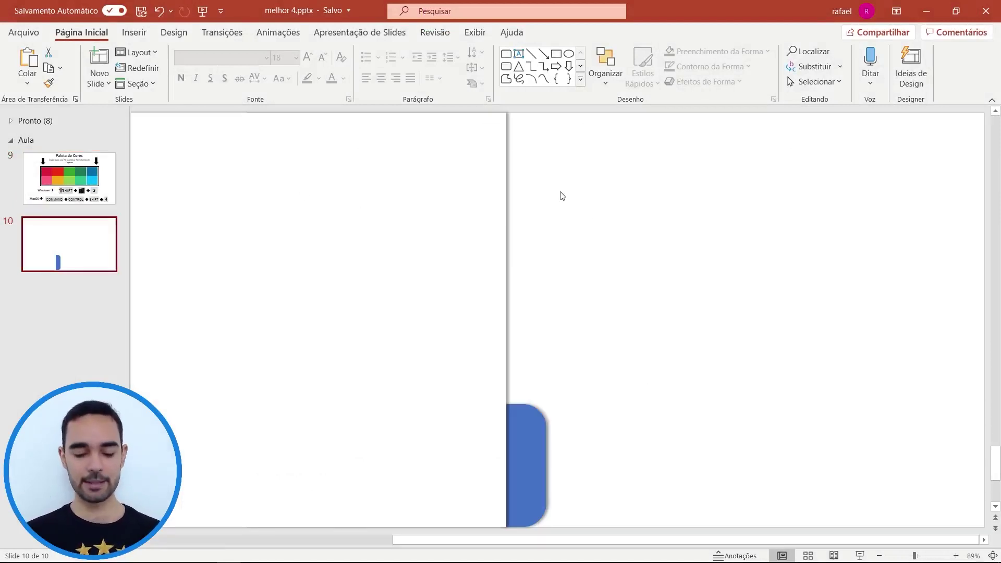
key(ctrl+v)
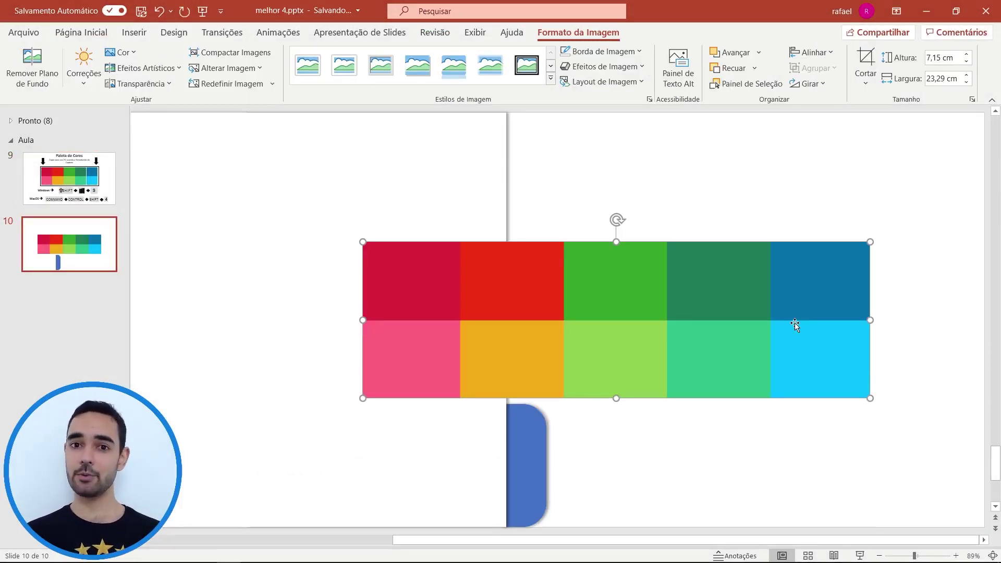
drag(871, 398, 567, 308)
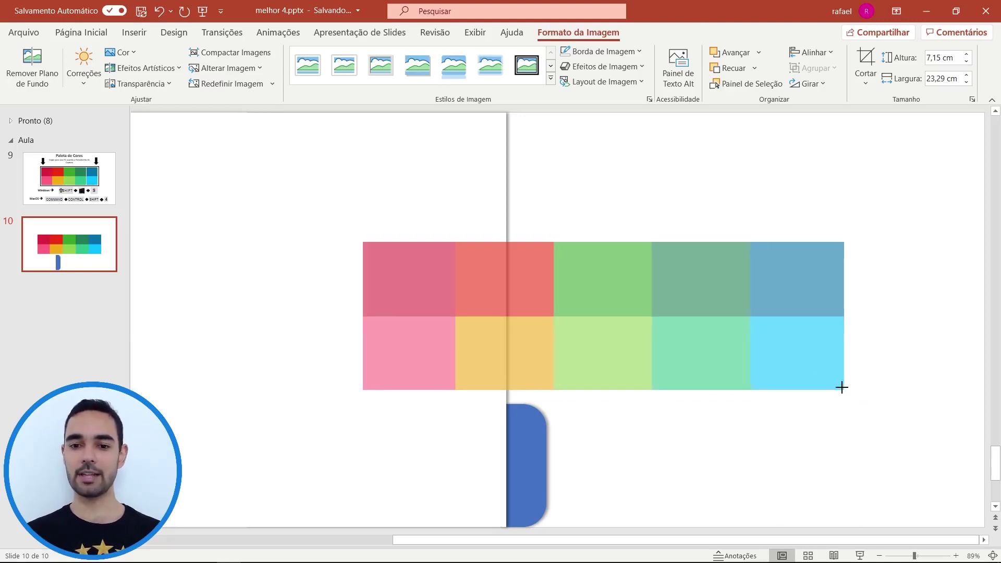
drag(455, 289, 719, 275)
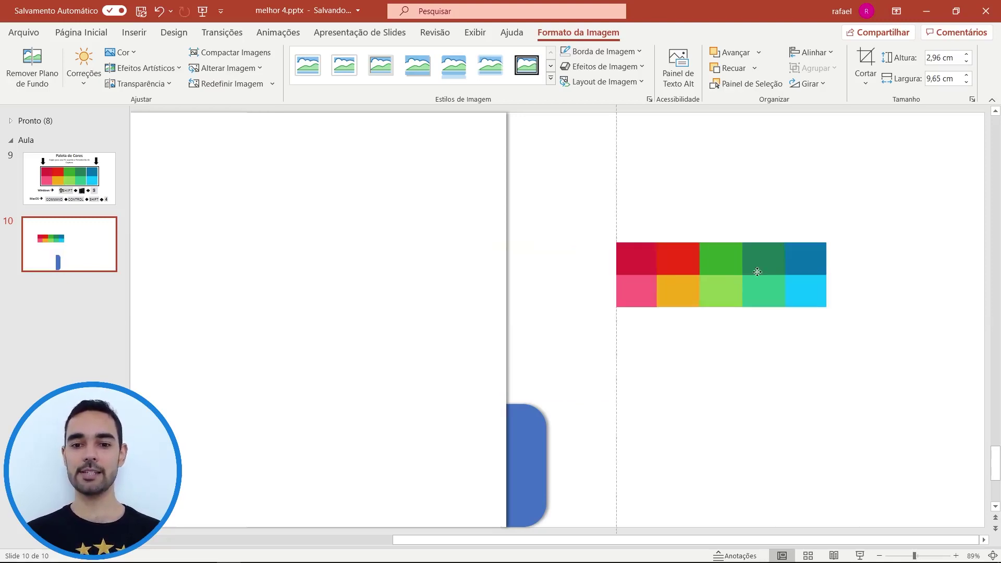
click(538, 454)
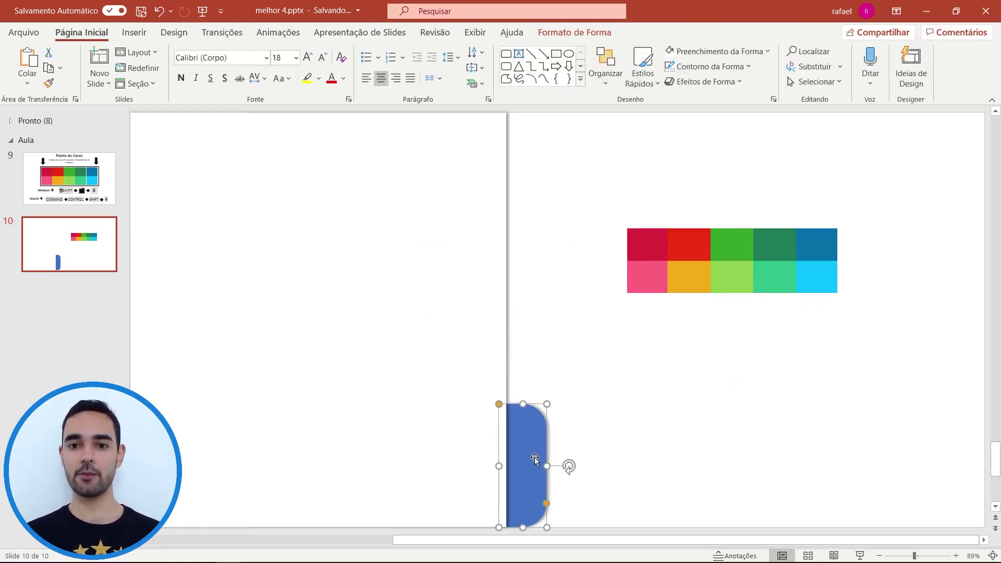
Step: Give the tab a gradient fill with a stop at 83% and the first stop sampled dark red
click(581, 33)
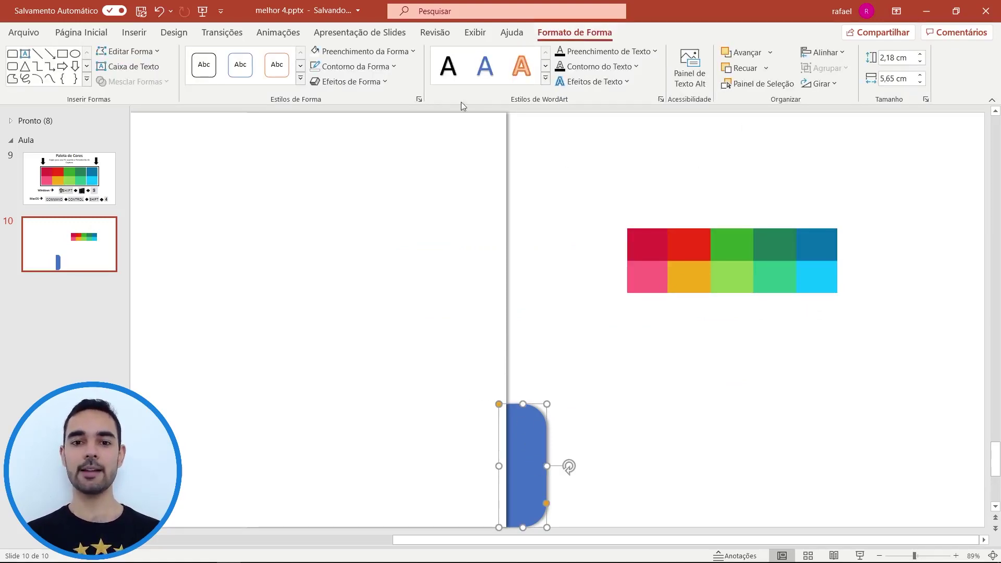
click(419, 98)
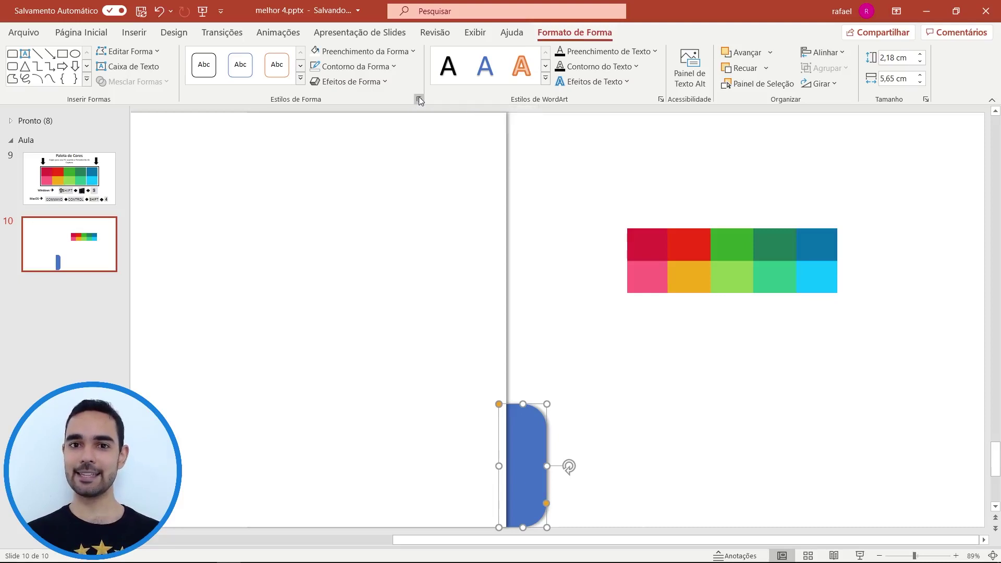
click(830, 192)
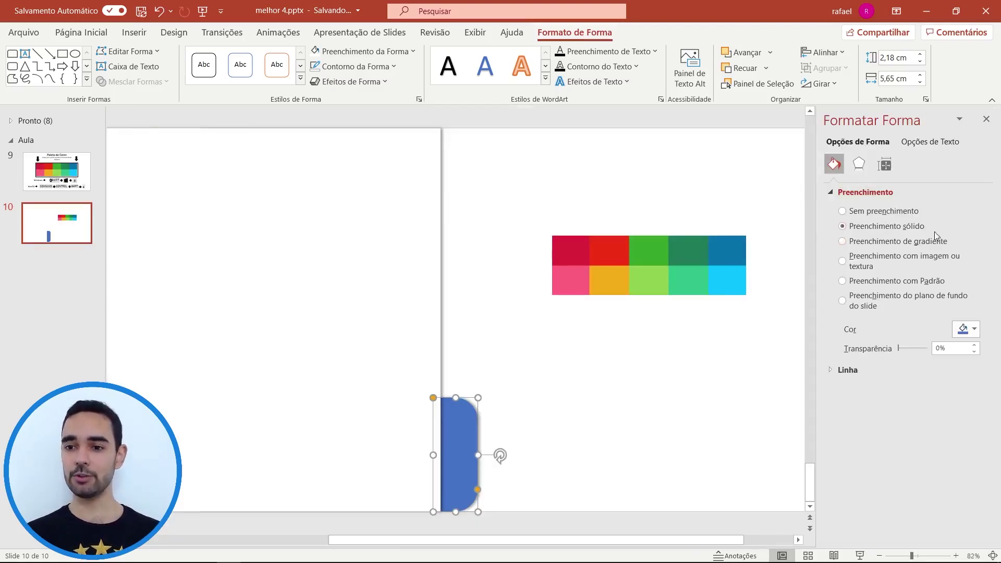
click(909, 243)
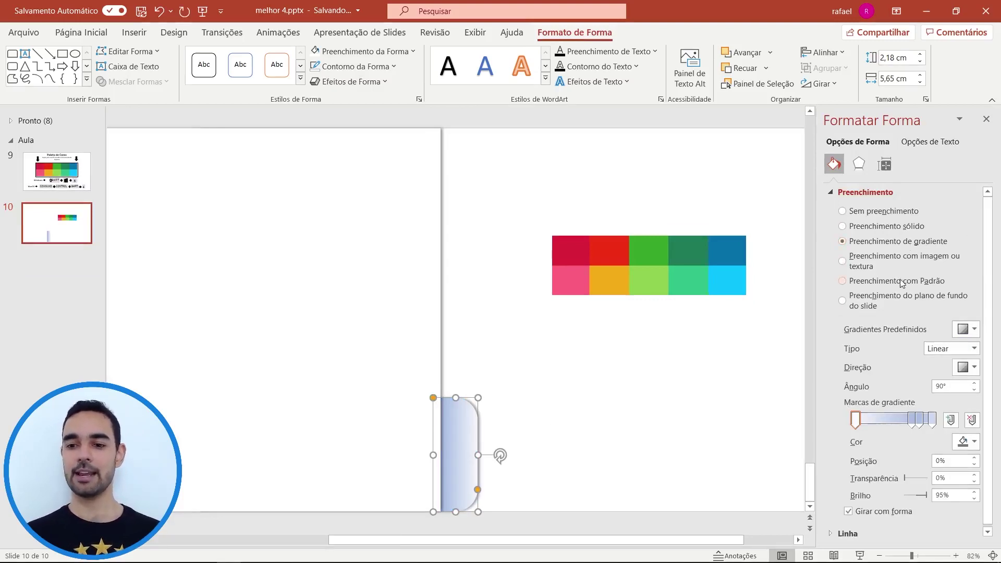
click(911, 420)
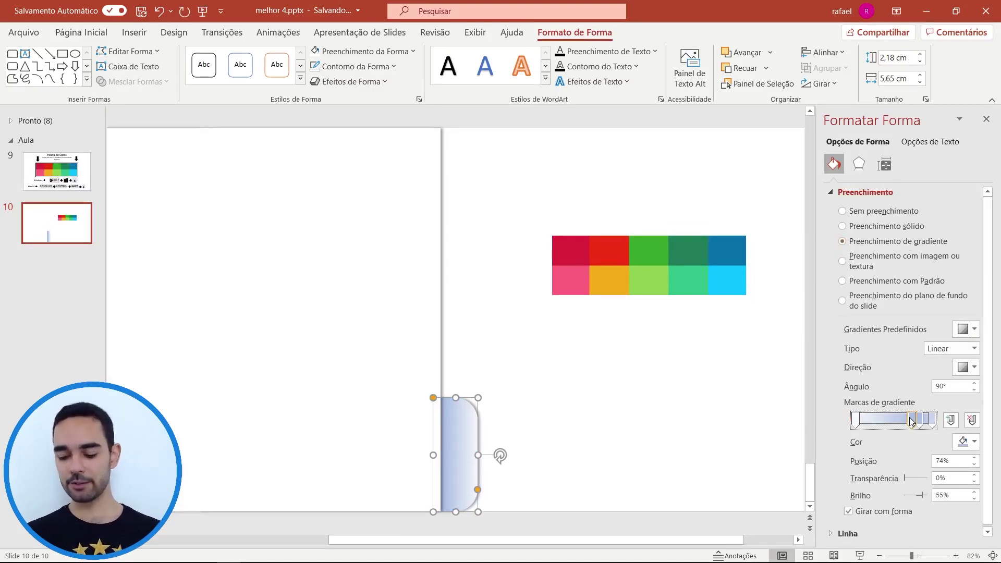
drag(911, 421, 919, 423)
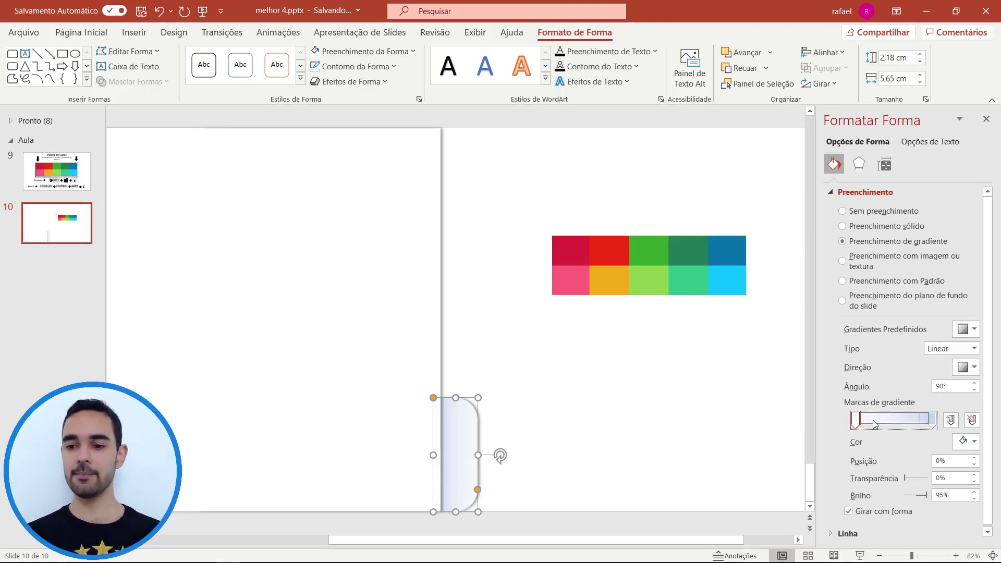
click(970, 441)
click(923, 427)
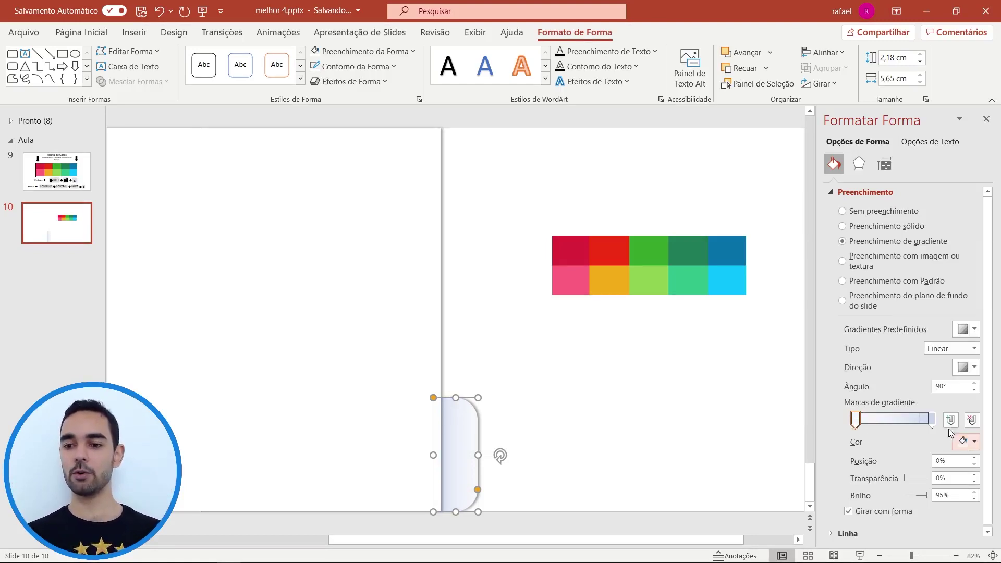
click(572, 247)
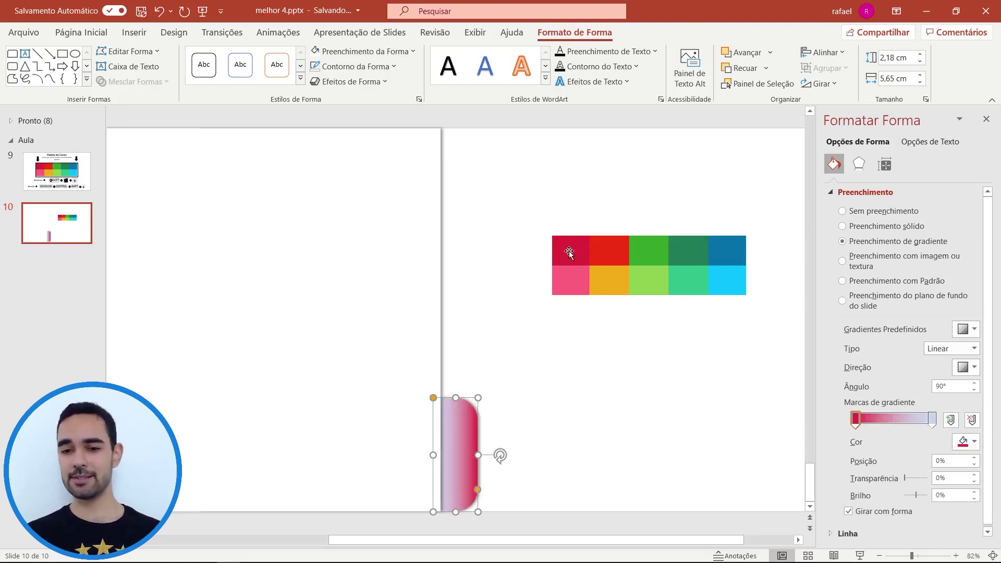
Step: Sample the palette's pink for the end stop and run the gradient vertically, pink on top
click(933, 420)
click(970, 442)
click(923, 426)
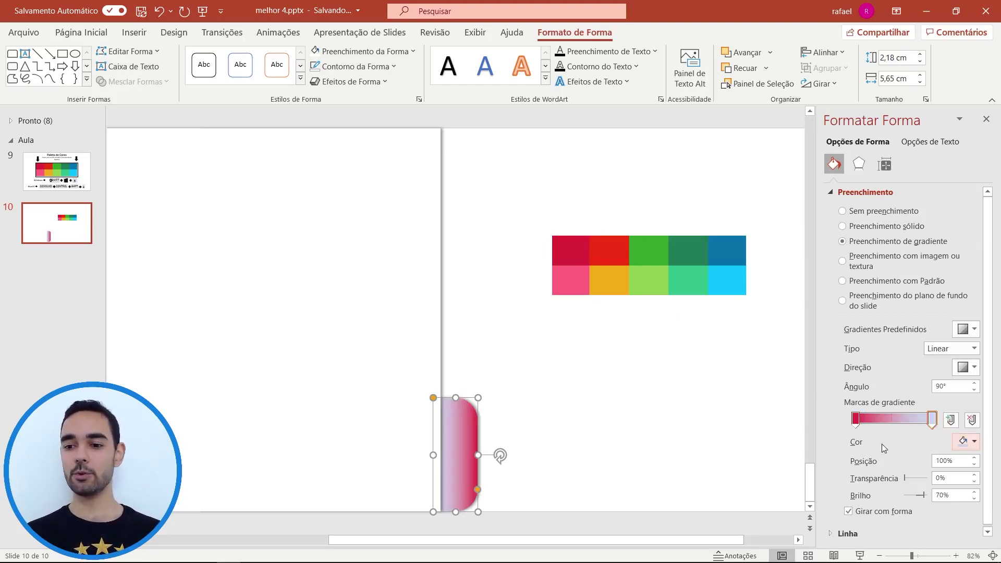
click(567, 277)
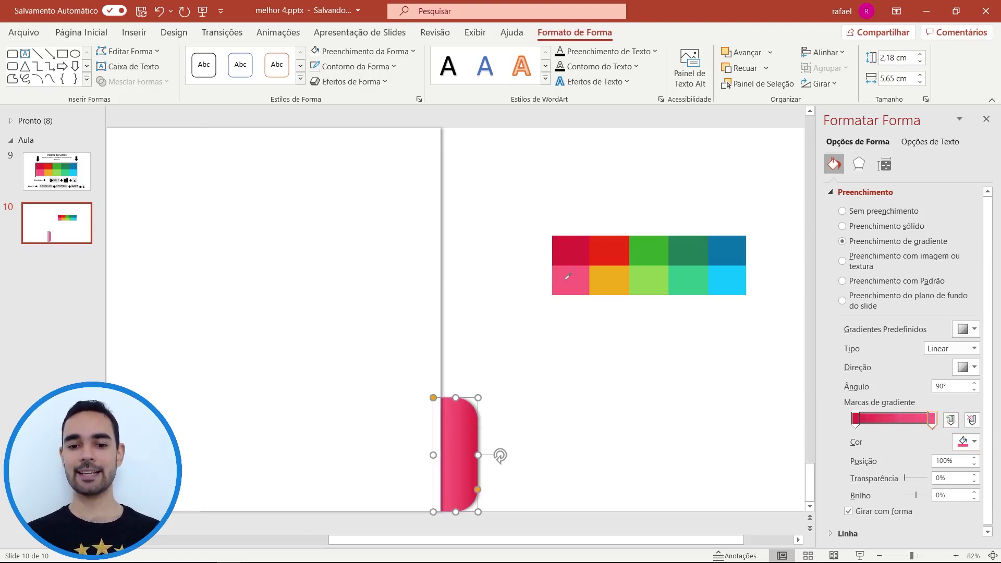
click(969, 368)
click(983, 394)
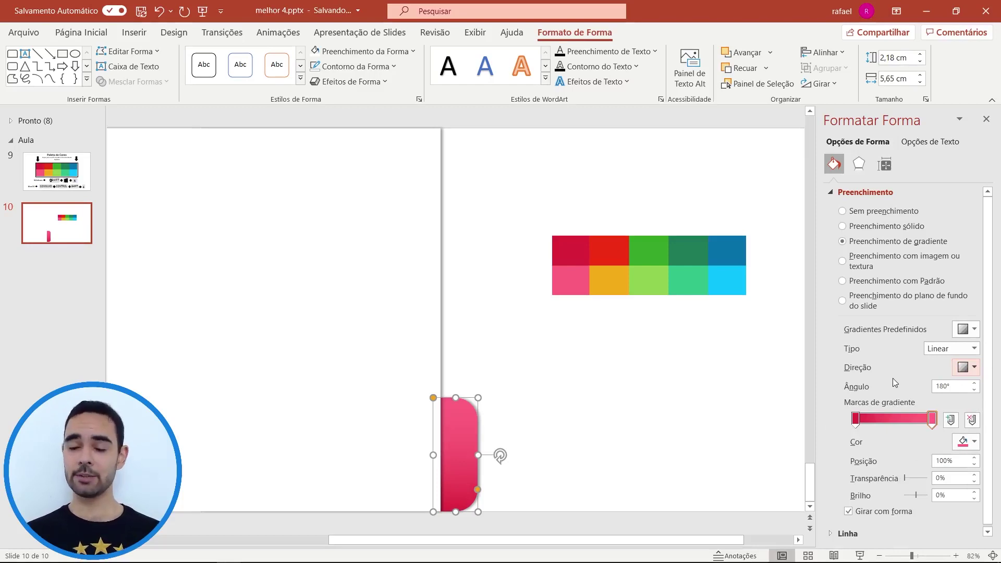
click(992, 122)
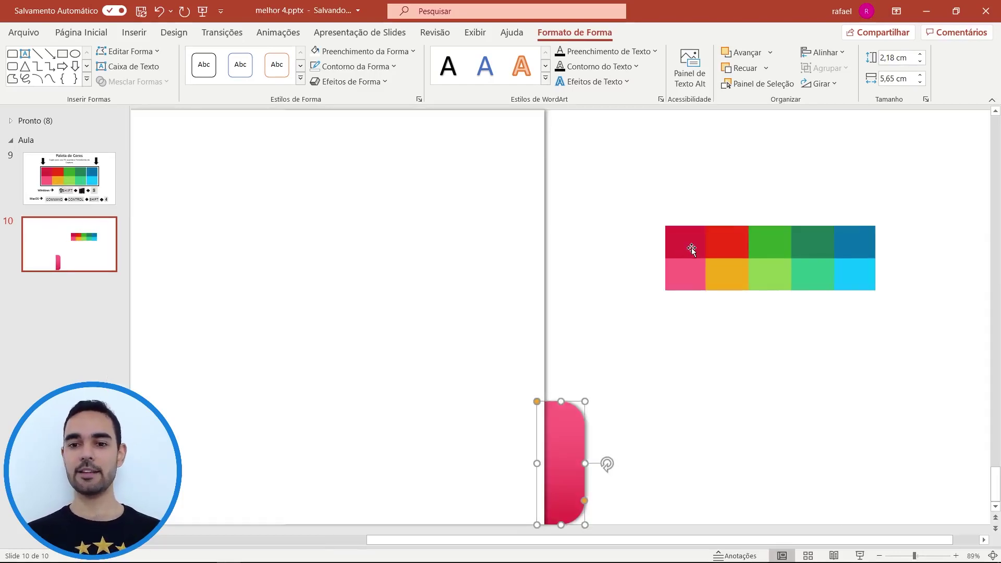
Step: Move the palette image above slide 10, off the page
ctrl+scroll(685, 240, down, 3)
ctrl+scroll(687, 242, down, 3)
mouse_move(618, 300)
mouse_down()
mouse_move(646, 221)
mouse_move(660, 230)
mouse_up()
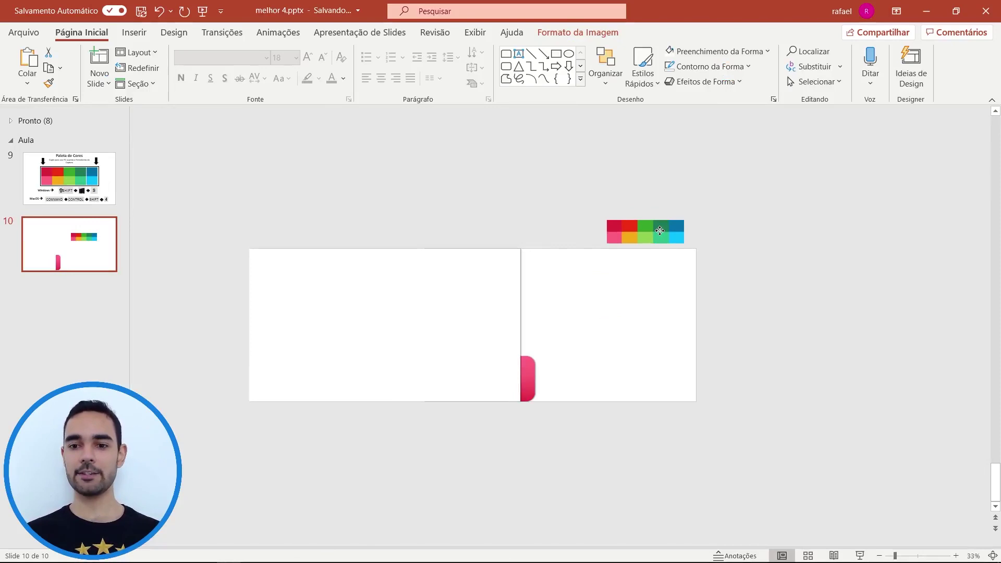
Step: Draw an empty text box on the right half of the slide
click(527, 373)
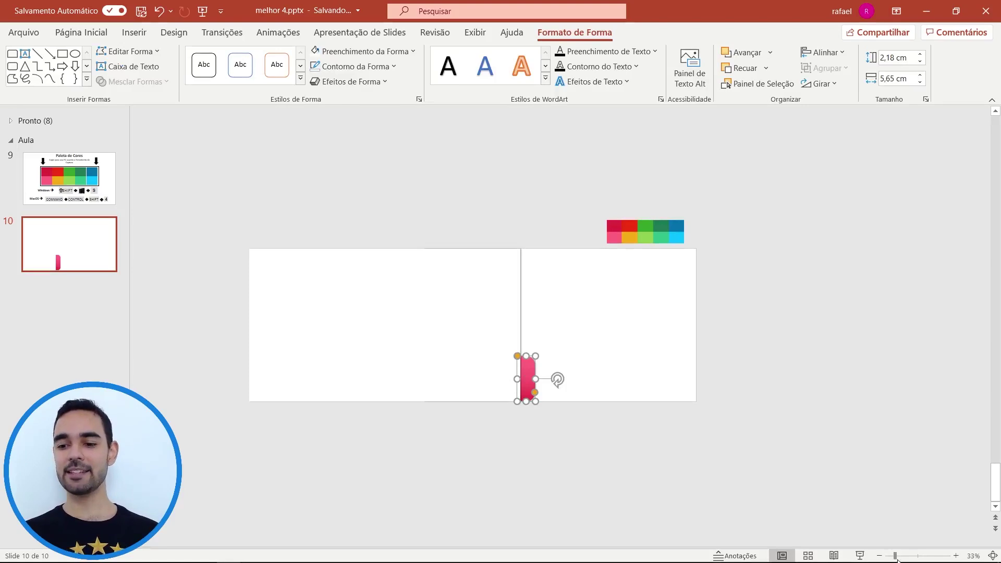
drag(896, 556, 910, 556)
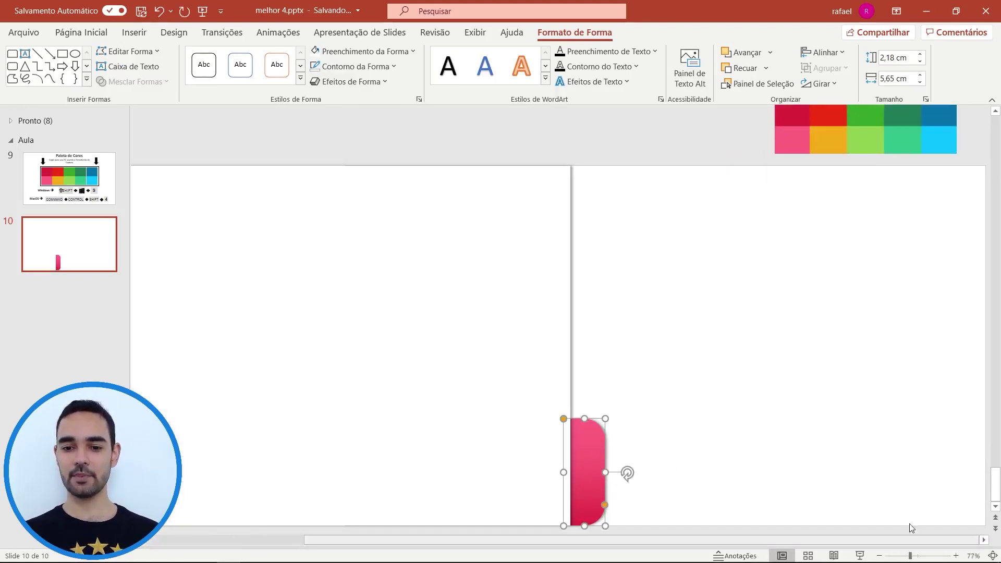
key(Escape)
drag(627, 240, 801, 266)
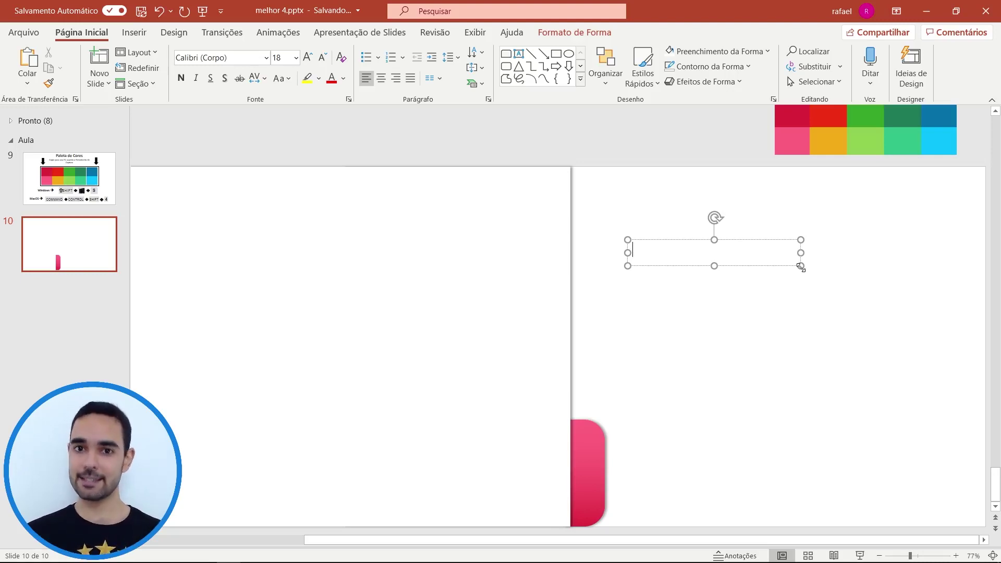
Step: Type INTRODUÇÃO in capitals, set it to Agency FB 32 pt, and narrow the box to fit
key(Caps_Lock)
text(INTRODUÇÃO)
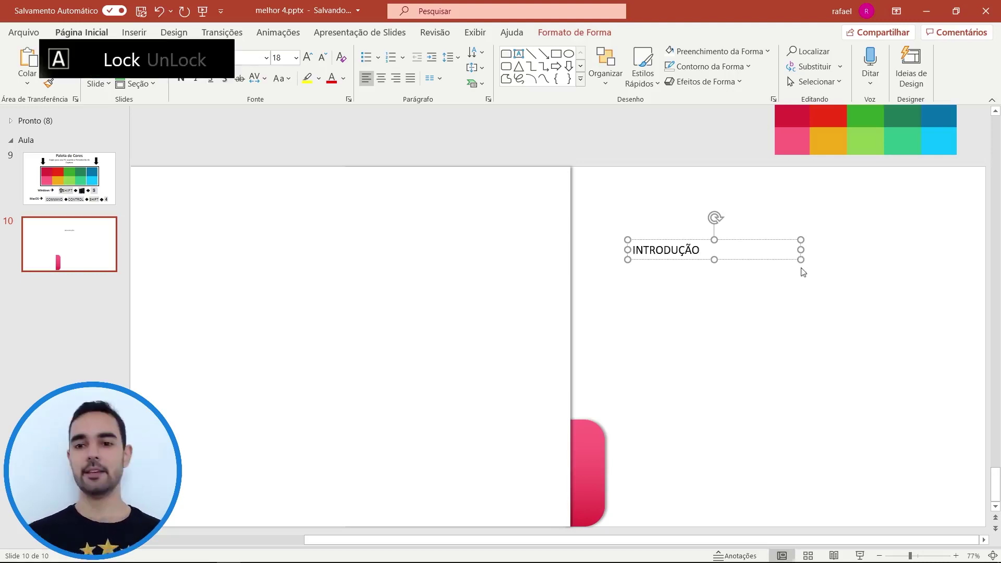
double_click(662, 250)
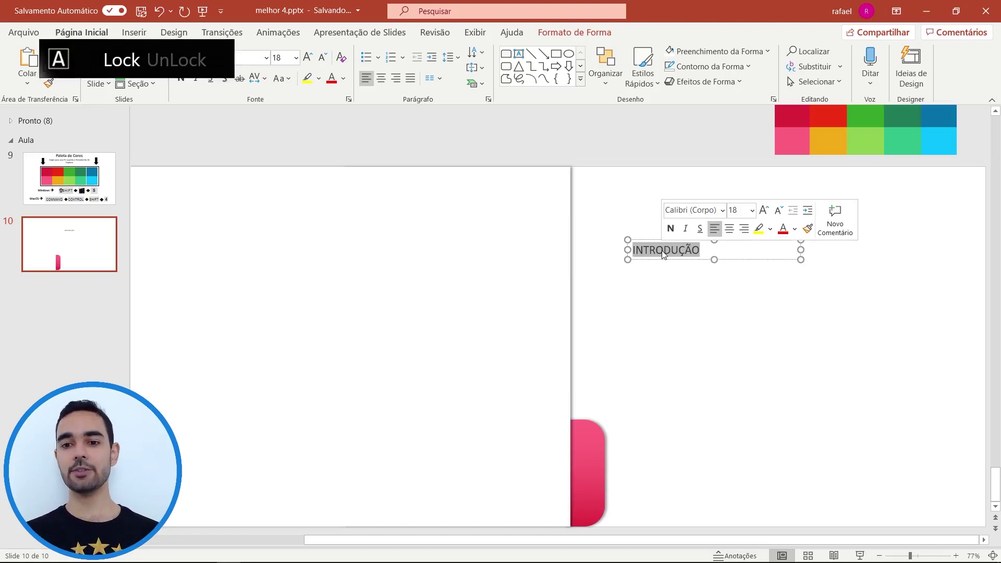
click(722, 211)
click(700, 339)
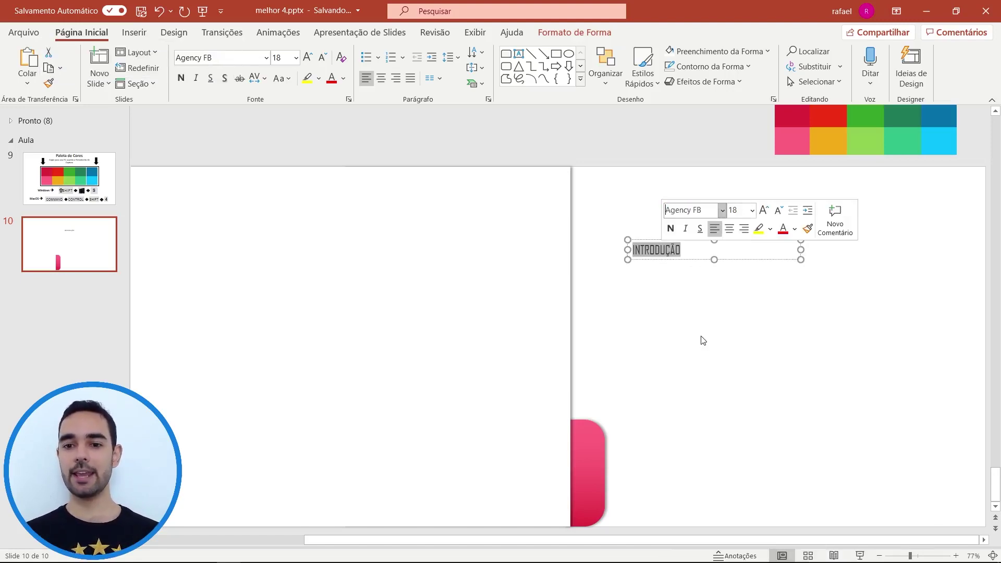
click(725, 214)
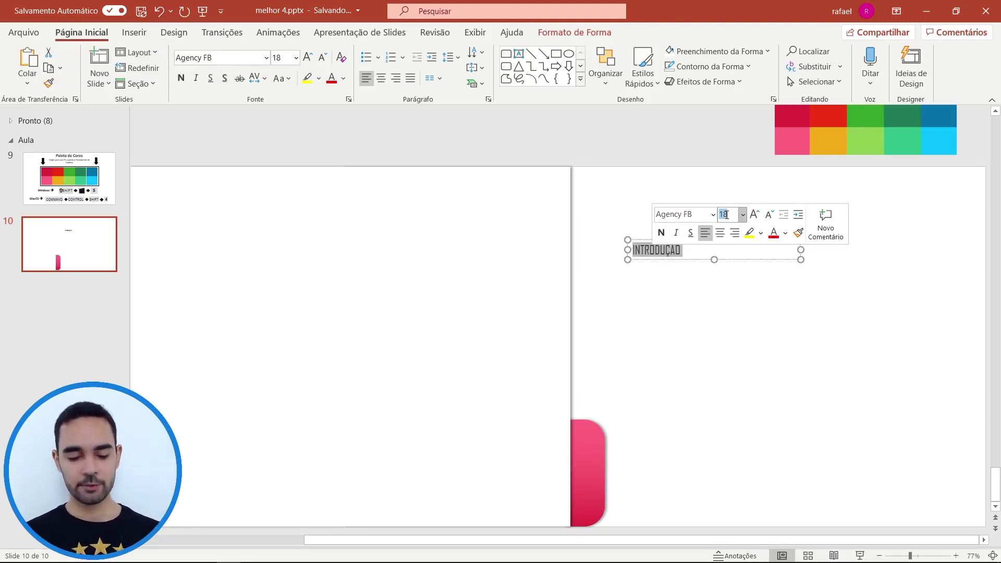
text(32)
key(Return)
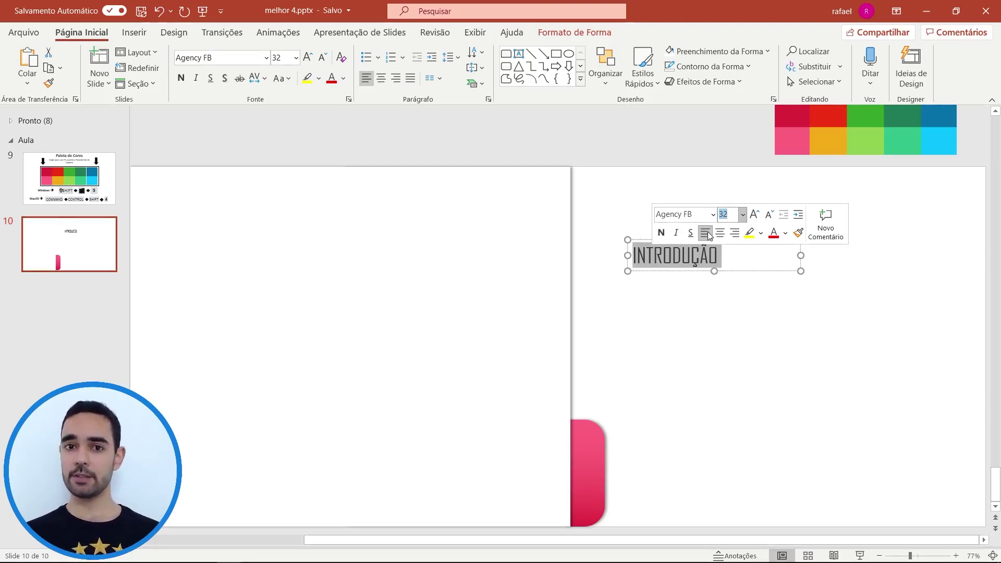
drag(802, 255, 728, 256)
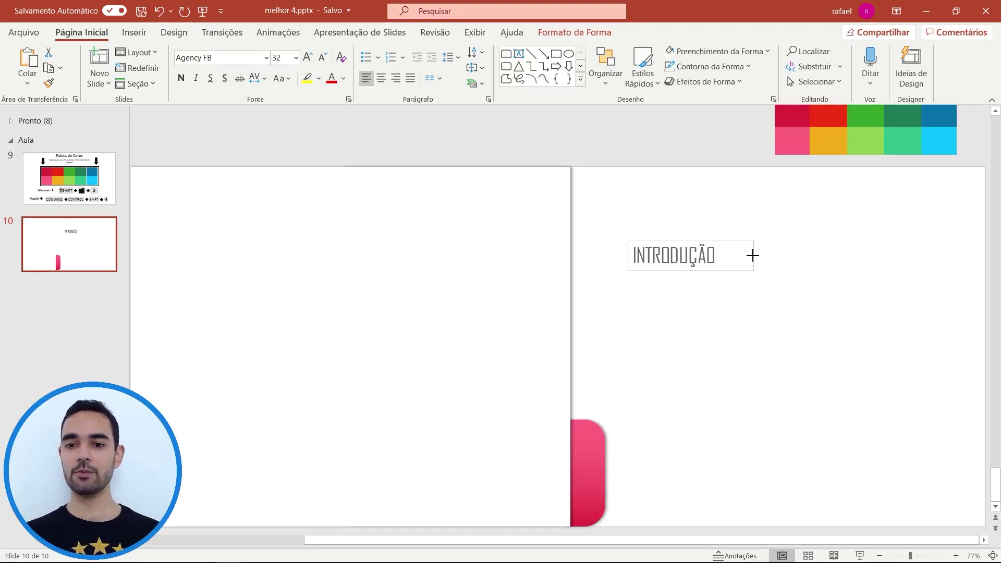
key(ctrl+a)
click(817, 234)
Step: Make the INTRODUÇÃO text white and rotate it vertically onto the pink tab
click(804, 265)
click(634, 315)
click(583, 452)
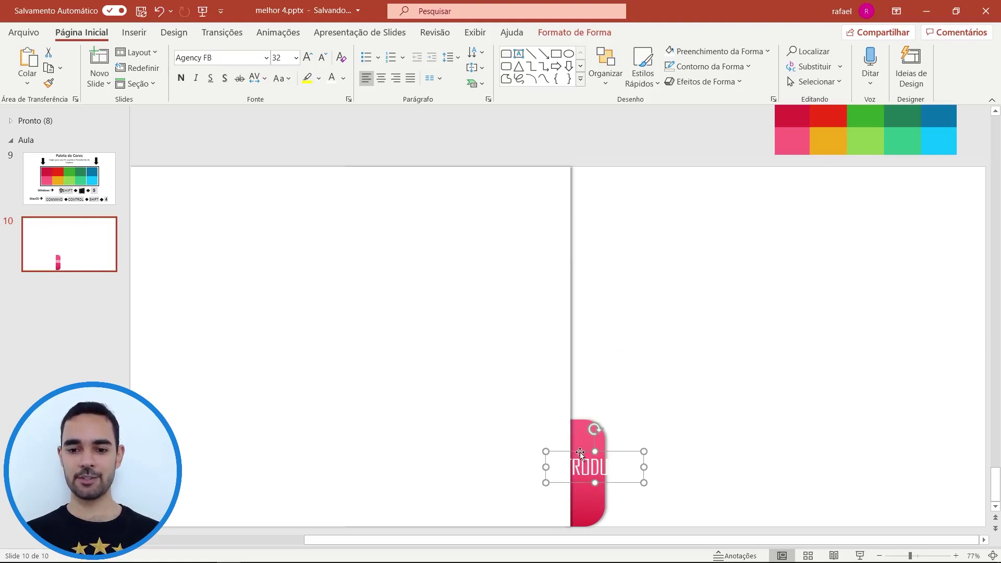
drag(593, 424, 569, 426)
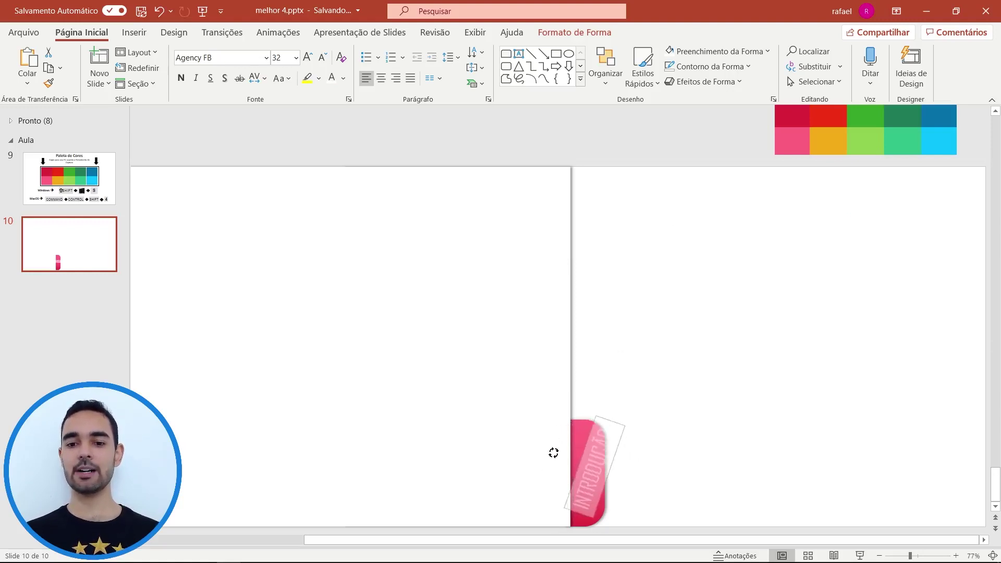
drag(568, 426, 565, 467)
drag(610, 442, 600, 446)
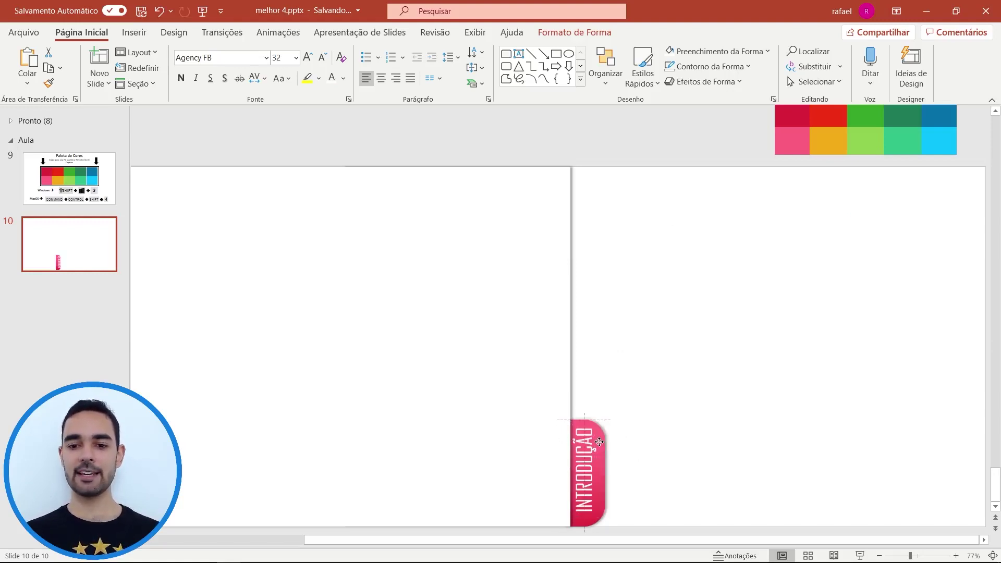
drag(602, 446, 604, 447)
click(716, 240)
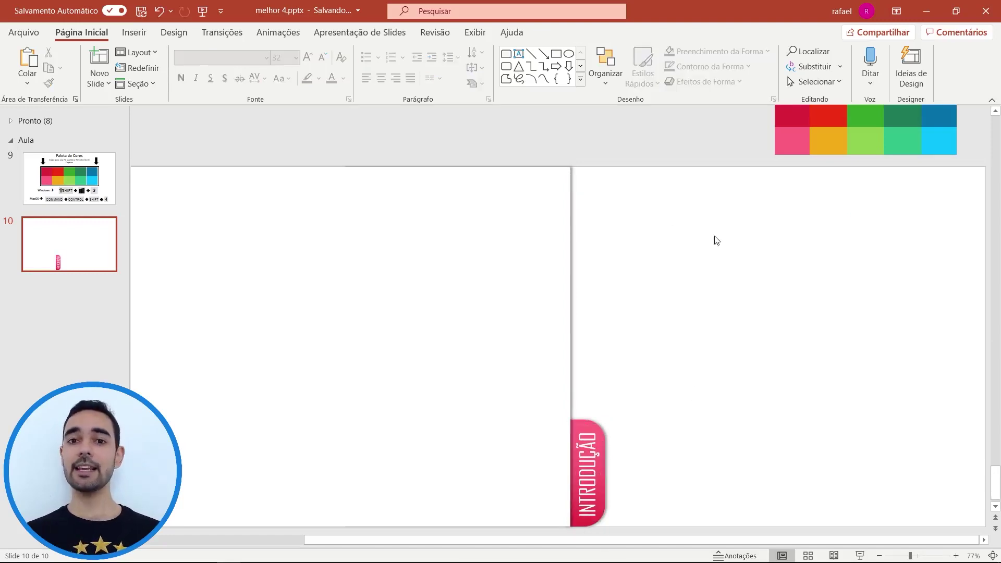
Step: Group the white page rectangle with the pink INTRODUÇÃO tab
click(514, 228)
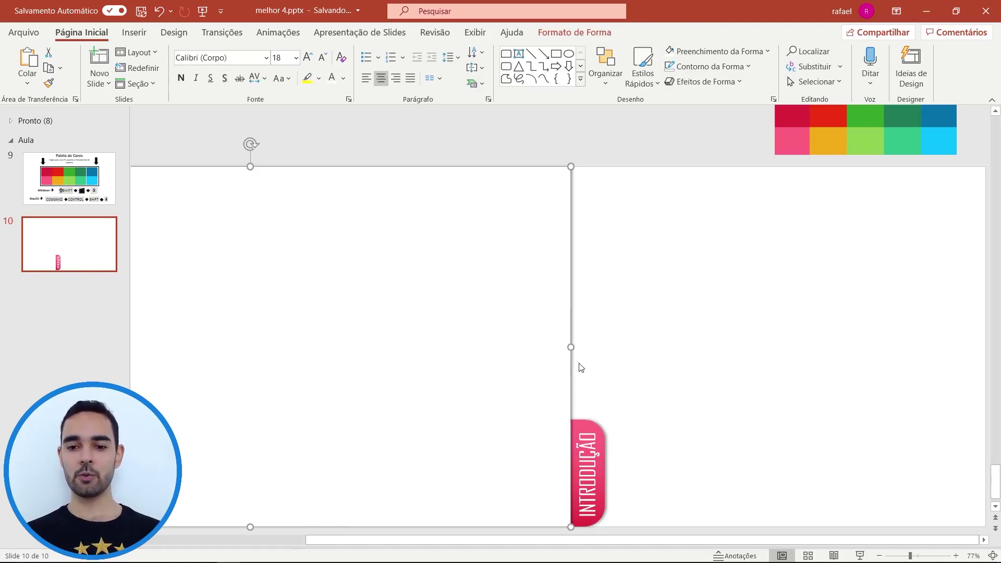
shift+click(576, 427)
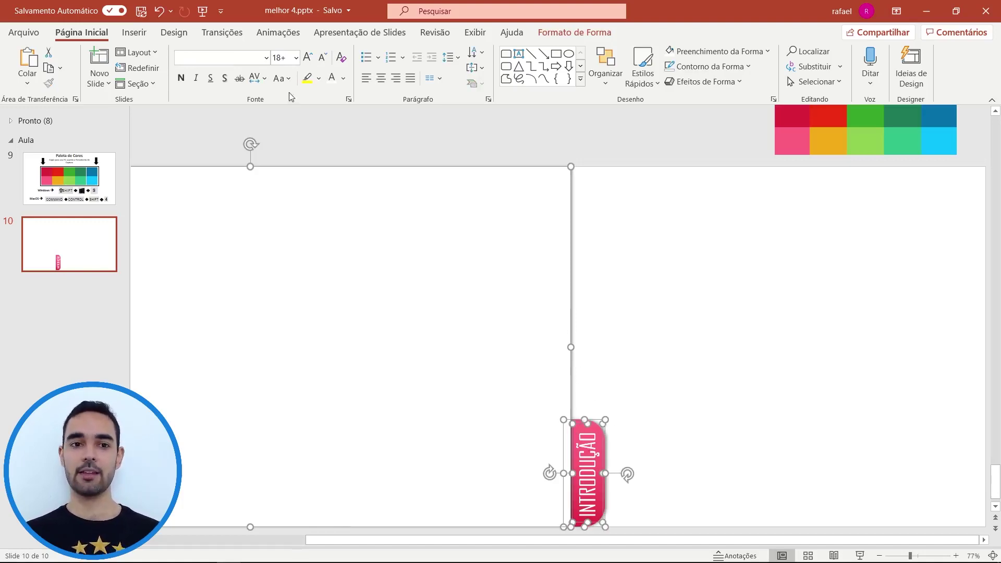
click(606, 73)
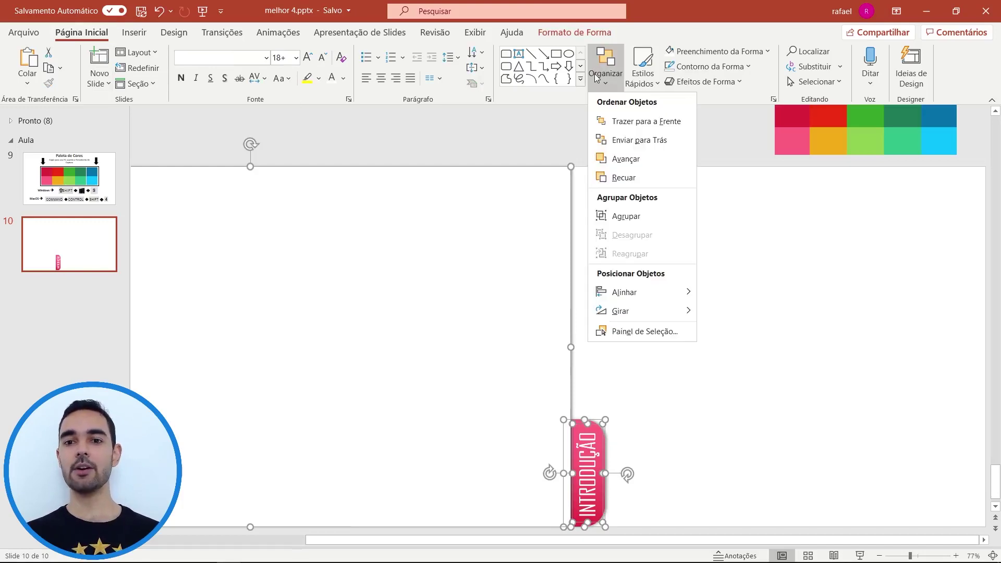
click(643, 215)
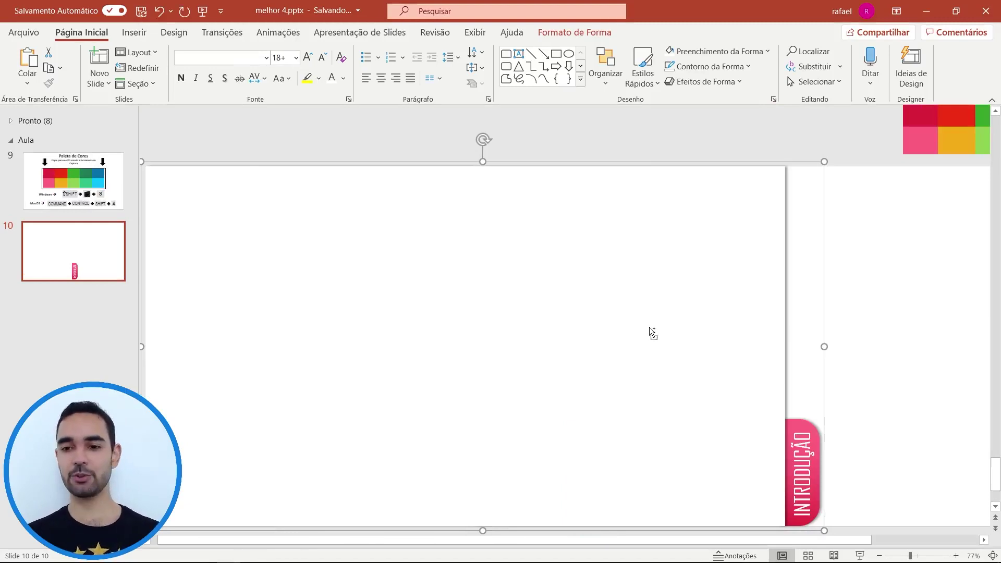
Step: Duplicate the folder page to the left and raise its tab and label higher
drag(649, 327, 650, 331)
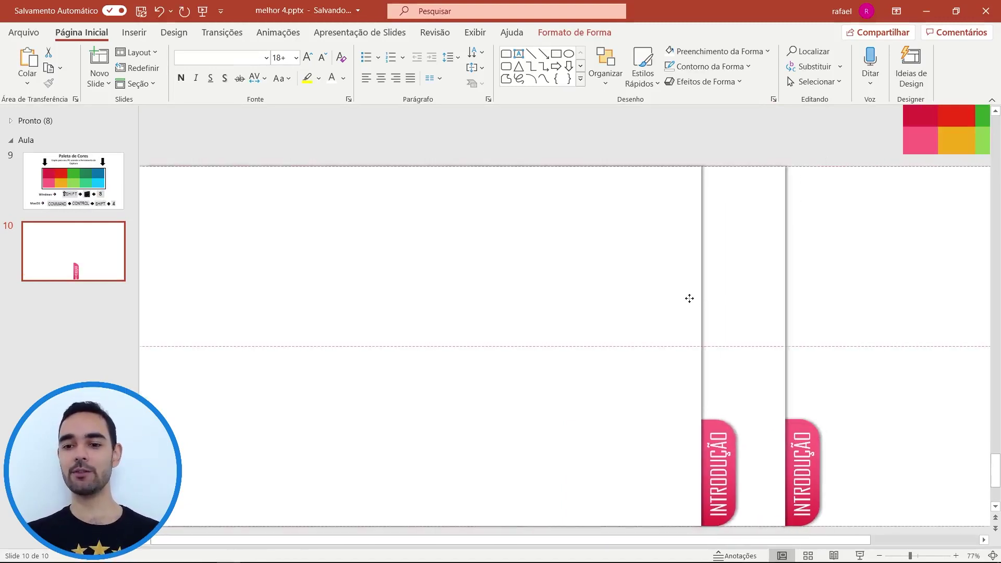
drag(729, 305, 713, 298)
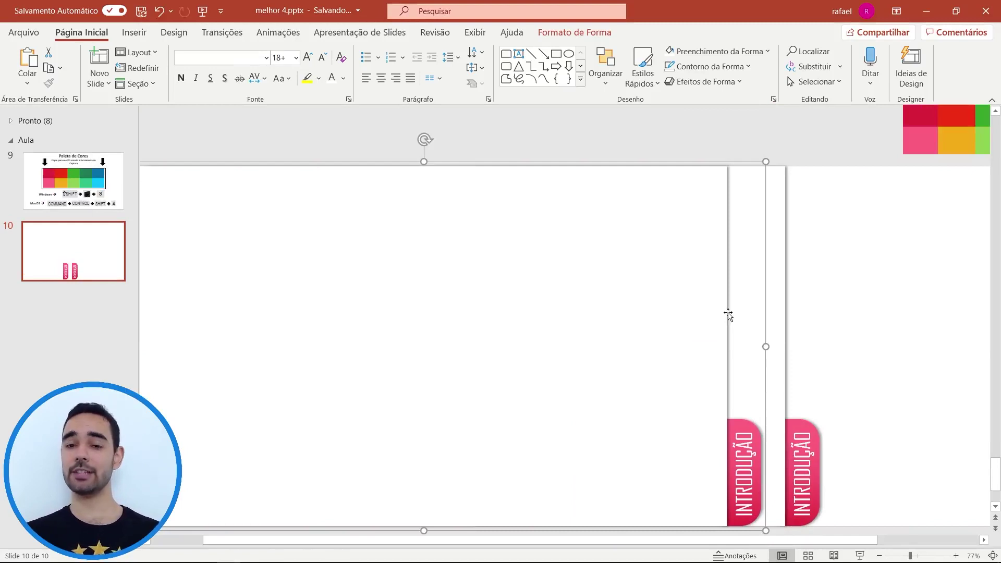
click(730, 421)
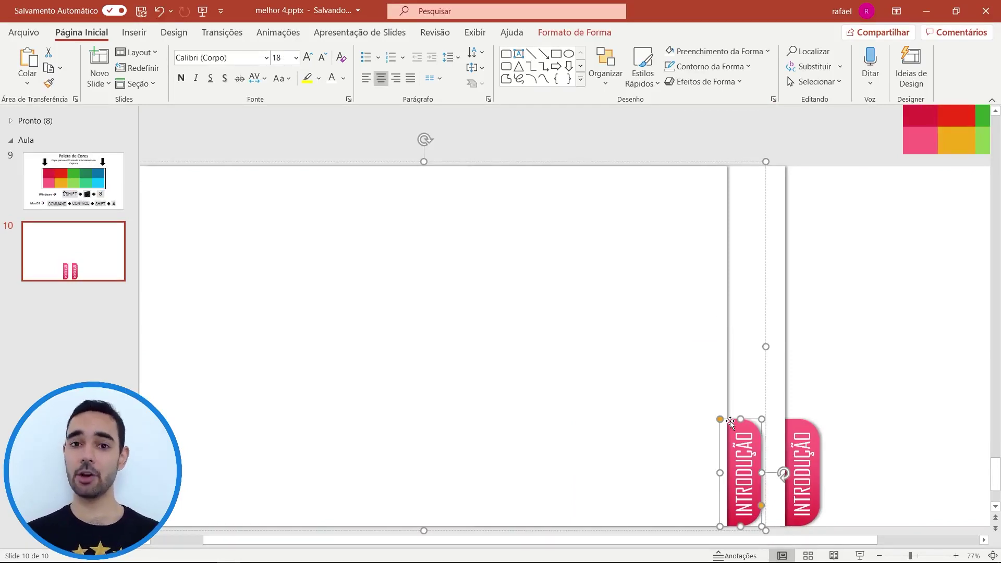
key(Up)
key(Up)
key(Up)
key(Up)
key(Up)
key(Up)
key(Up)
key(Up)
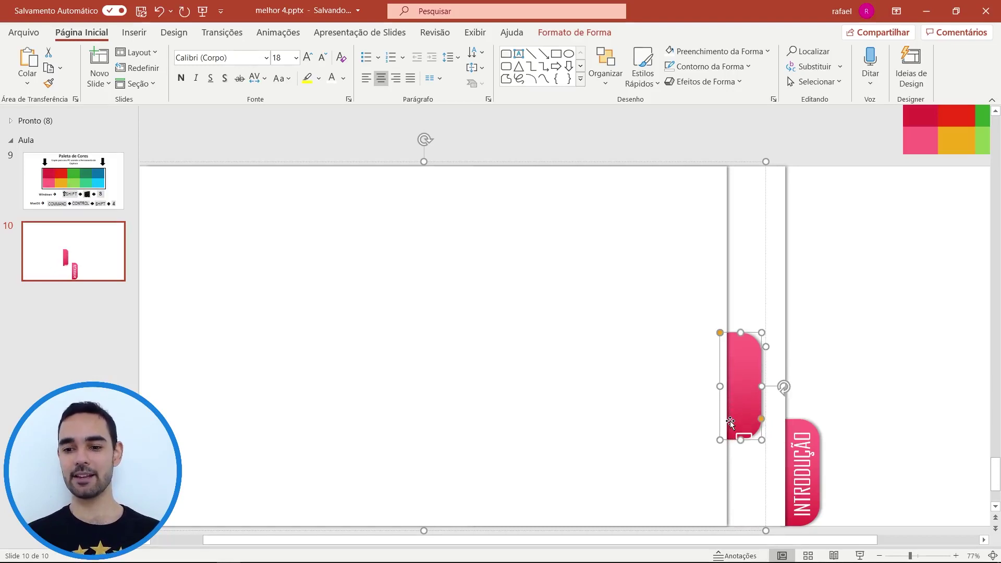
key(ctrl+Down)
drag(730, 421, 730, 442)
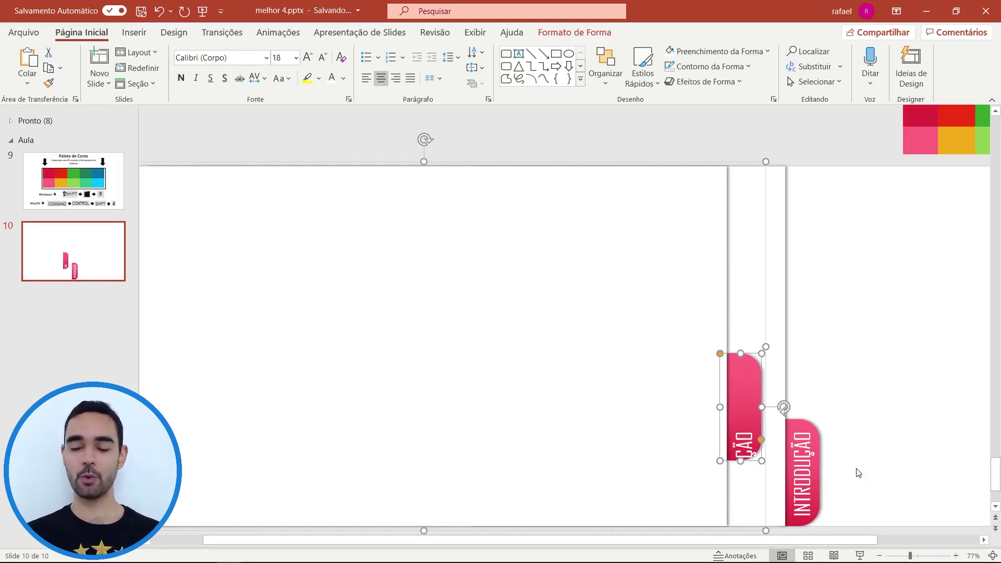
key(ctrl+Down)
key(ctrl+Down)
key(ctrl+Down)
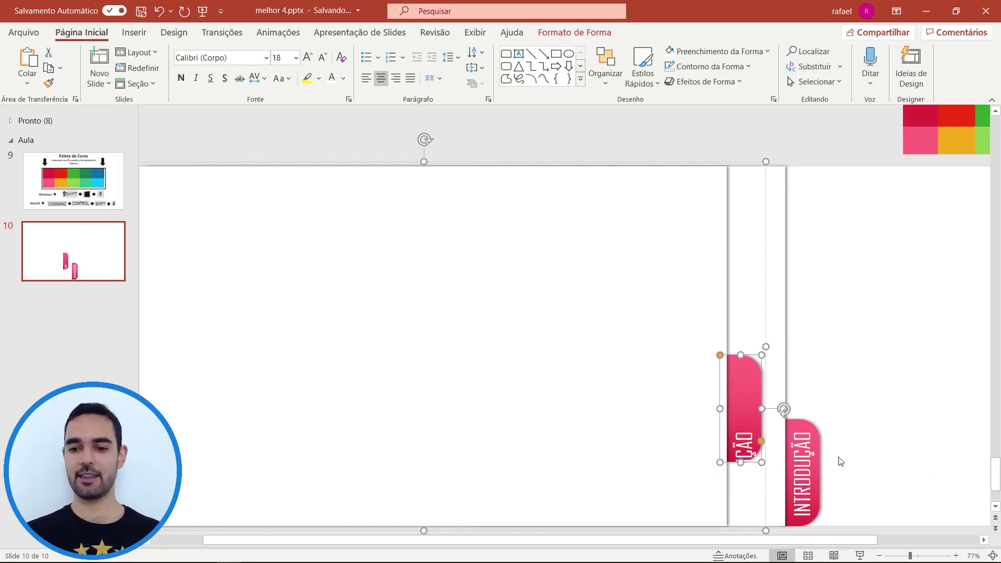
click(731, 443)
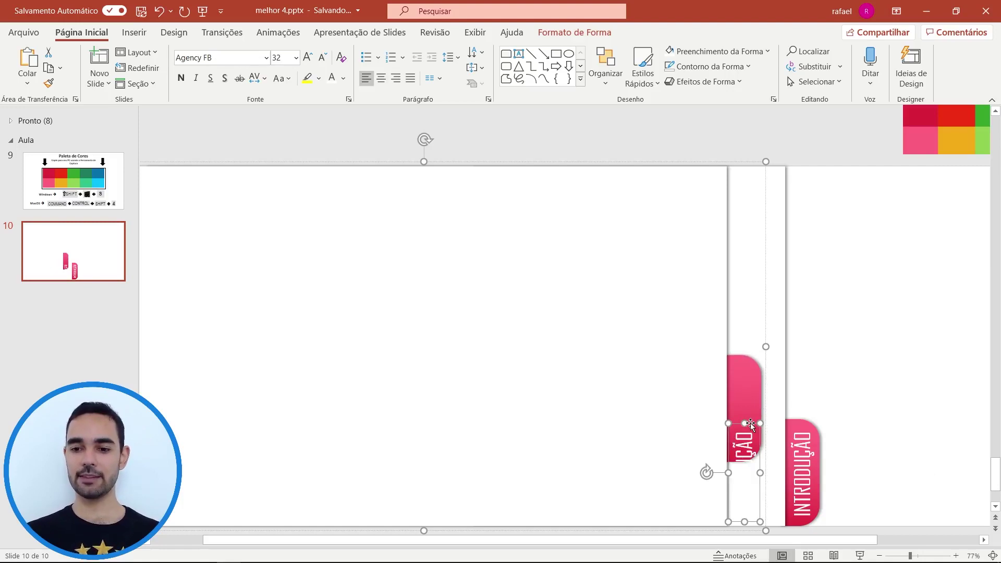
key(Up)
key(Up)
key(Up)
key(Up)
key(Up)
key(Up)
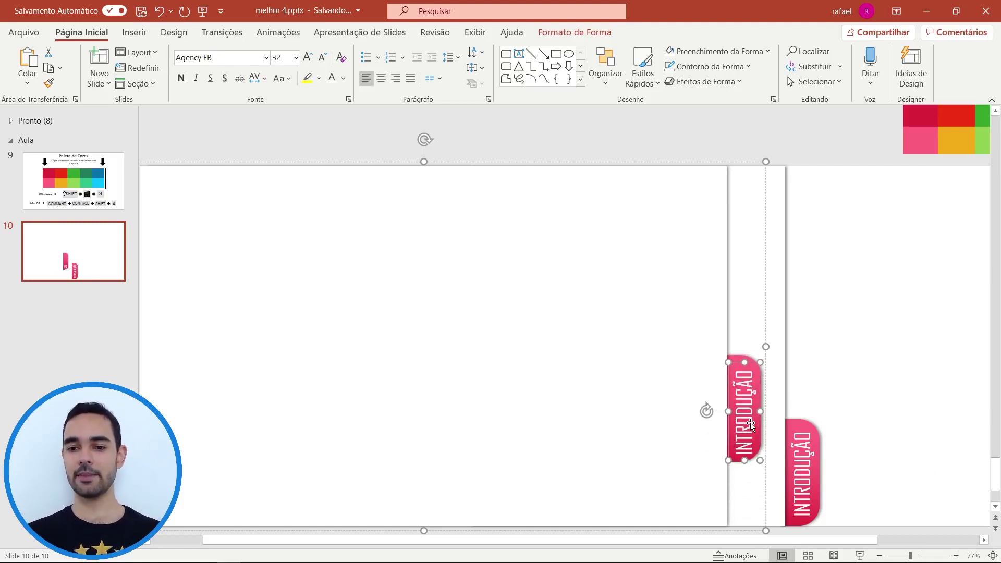
Step: Relabel the copied tab METODOLOGIA and widen its box to fit one line
double_click(744, 428)
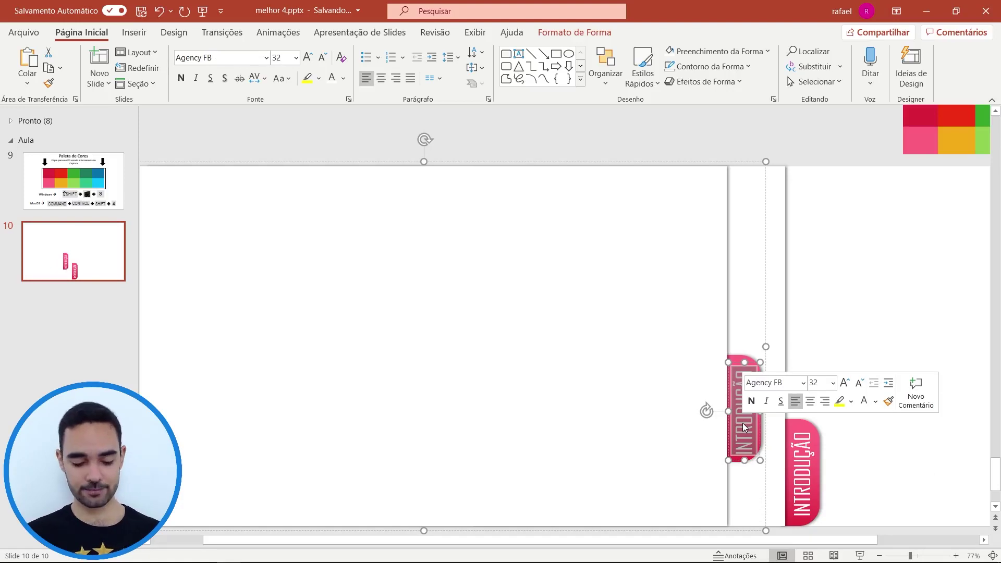
text(METODOLOGIA)
drag(744, 358, 755, 363)
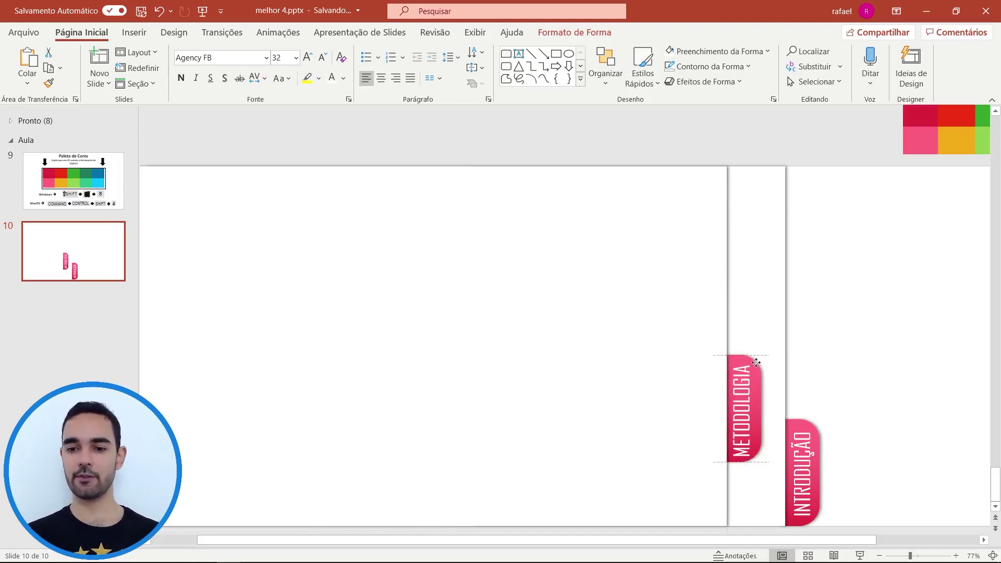
click(920, 326)
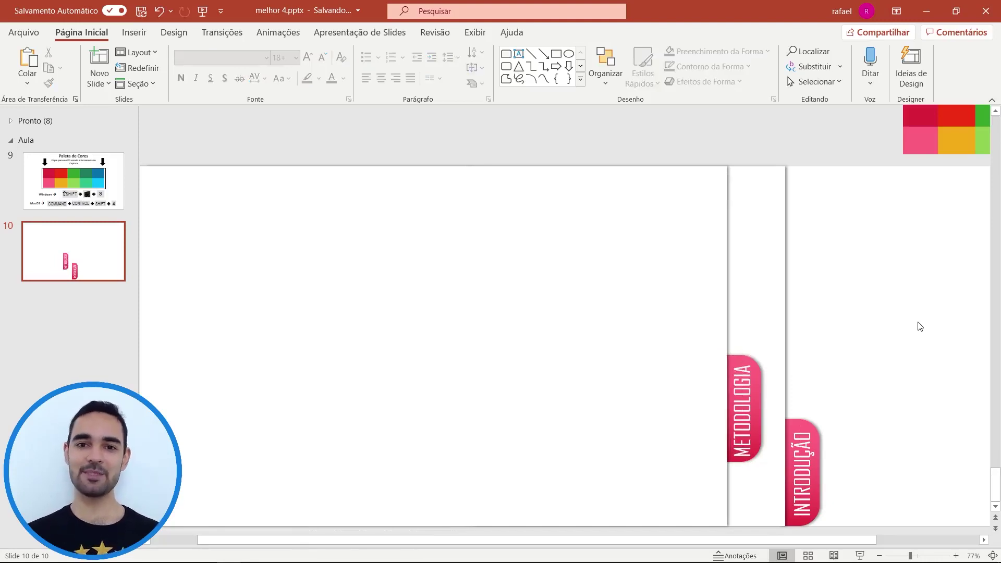
Step: Duplicate the folder page again and raise the new tab and its METODOLOGIA label above the others
click(447, 316)
mouse_move(446, 316)
mouse_down()
mouse_move(648, 271)
mouse_move(664, 277)
mouse_up()
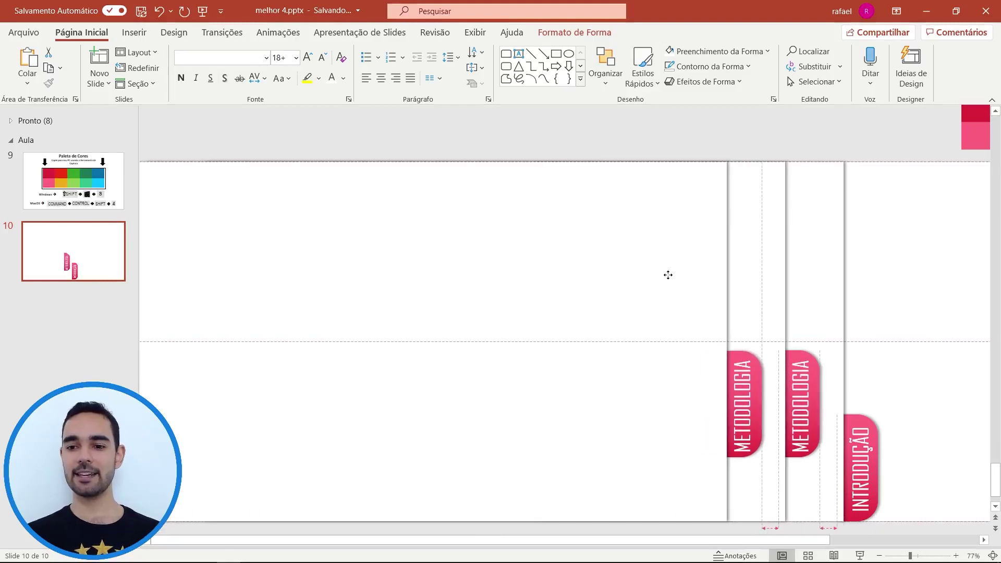
click(732, 351)
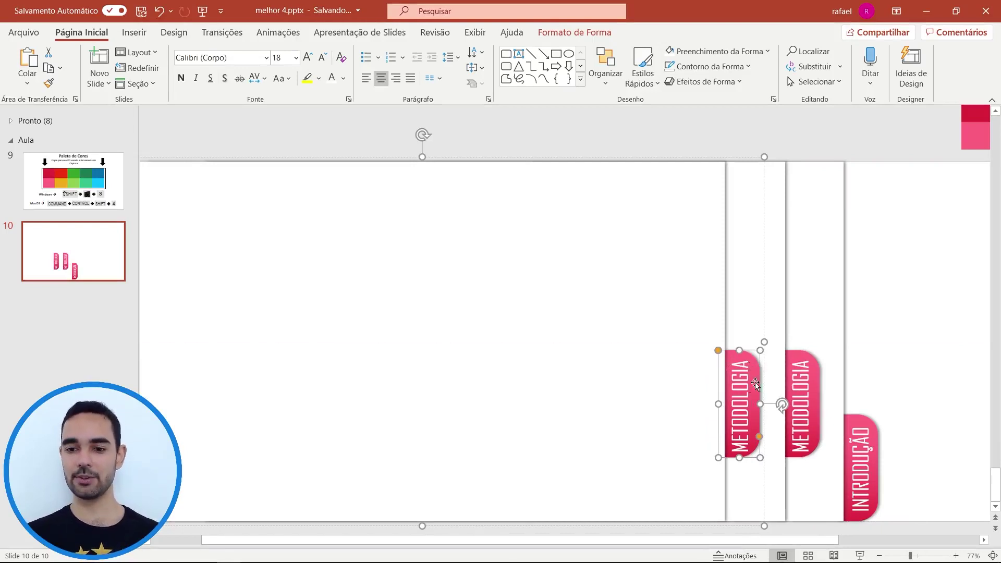
key(Up)
key(Up)
key(Up)
key(Up)
key(Up)
key(Up)
key(Up)
key(Up)
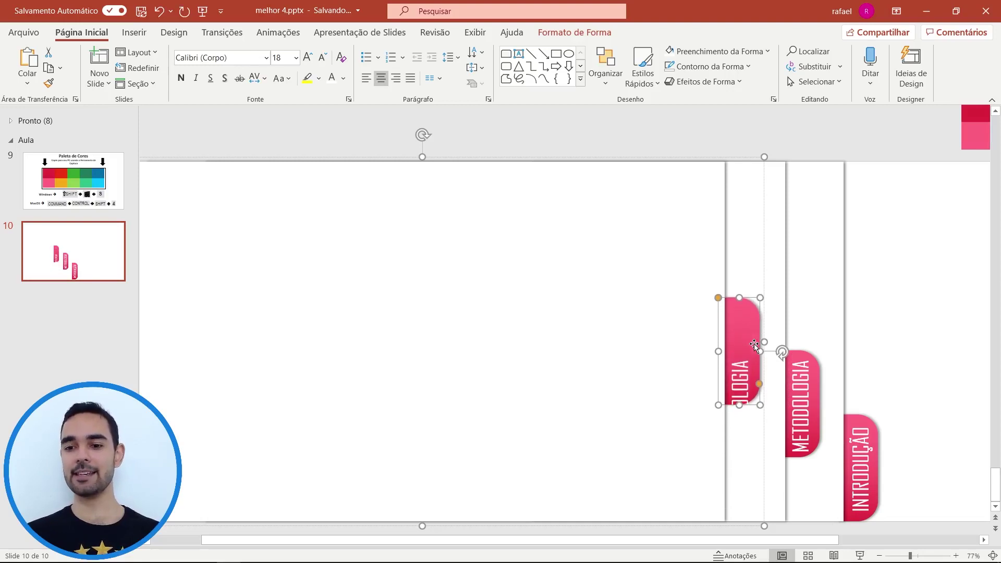
key(Up)
key(Up)
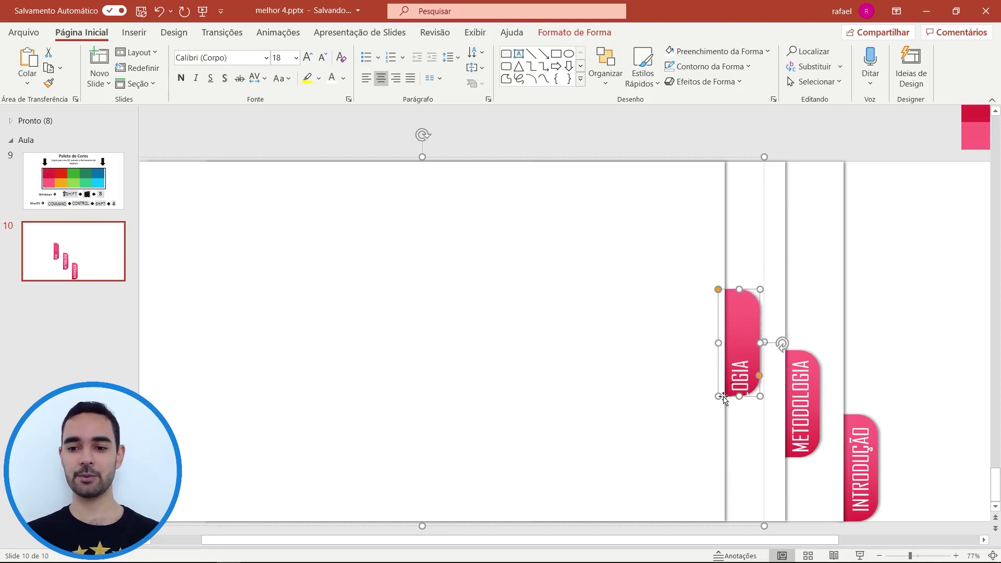
click(740, 365)
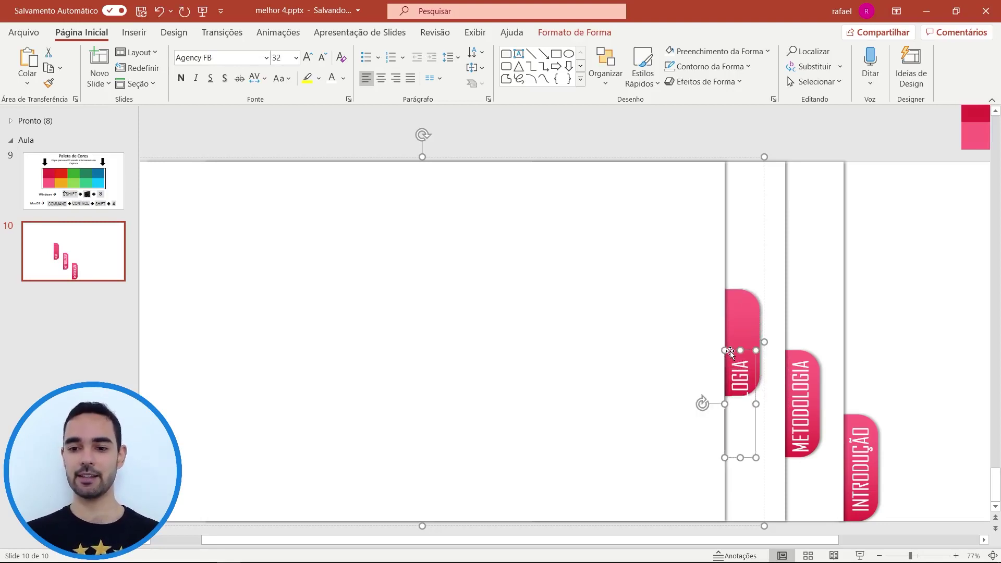
key(ctrl+Up)
key(Up)
key(Up)
key(Up)
key(Up)
key(Up)
key(Up)
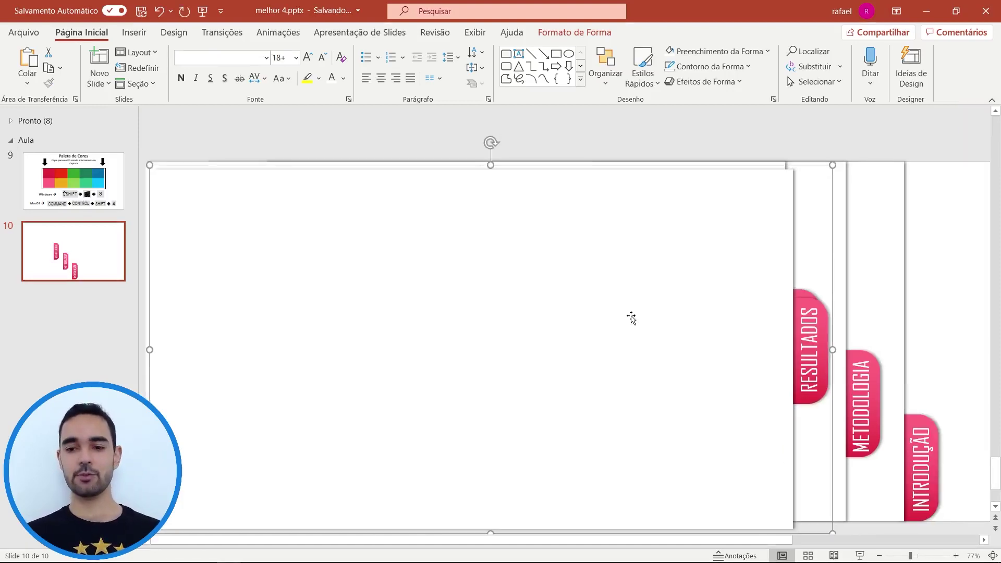
Step: Copy the RESULTADOS page beside itself and raise the copy's pink tab two nudges
drag(631, 315, 642, 308)
click(762, 315)
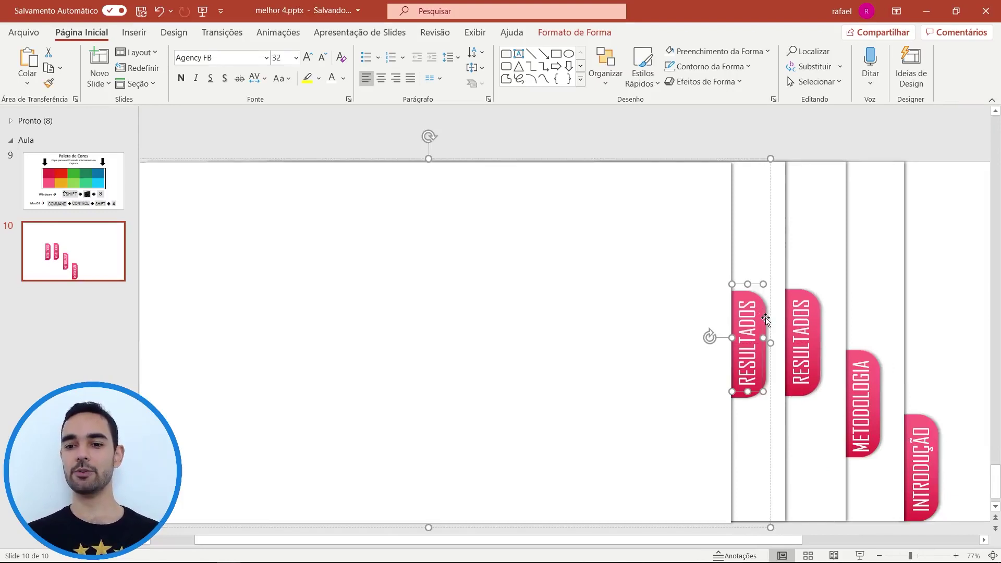
click(765, 318)
key(Up)
key(Up)
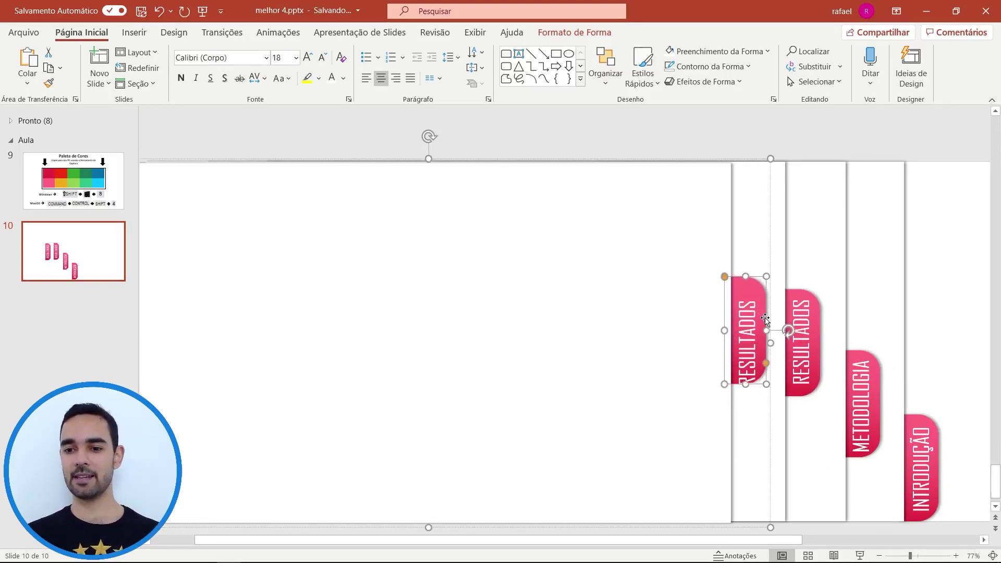
key(Up)
key(Up)
key(Up)
key(Up)
key(Up)
key(Up)
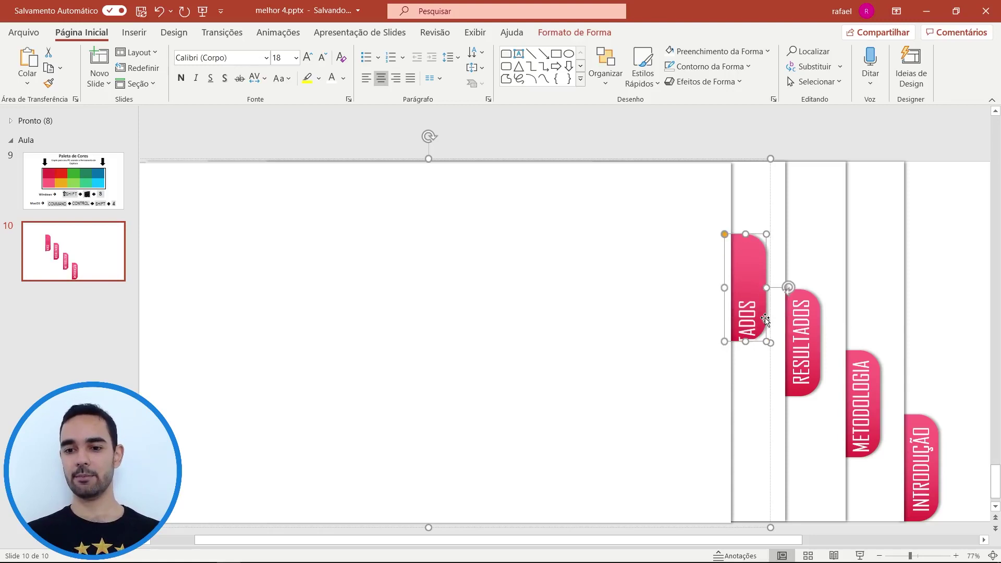
Step: Move the copy's label up, relabel it CONCLUSÃO, and paste another copy of the page
click(746, 310)
click(755, 286)
key(Up)
key(Up)
key(Up)
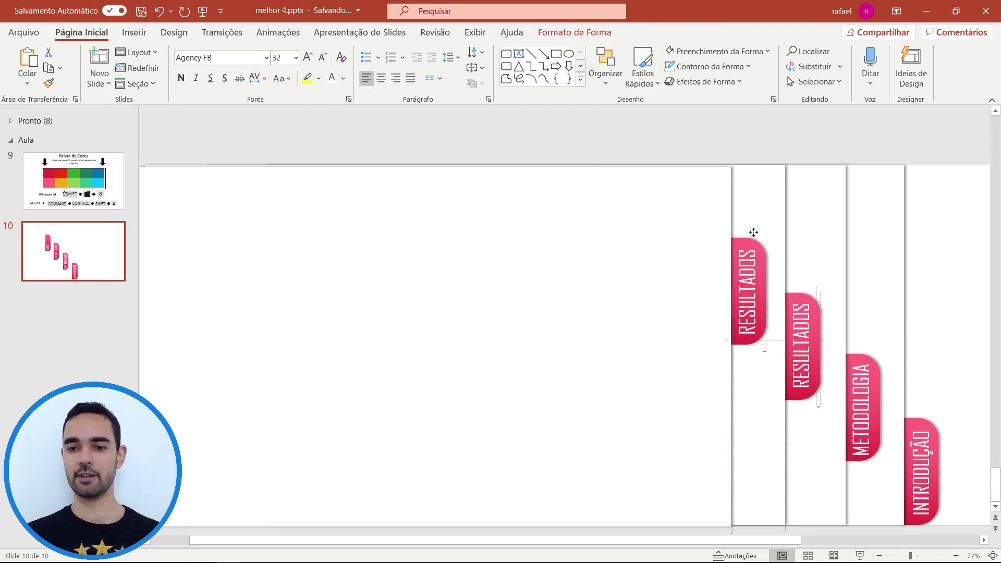
key(Up)
key(Up)
key(Up)
text(CONCLUSÃO)
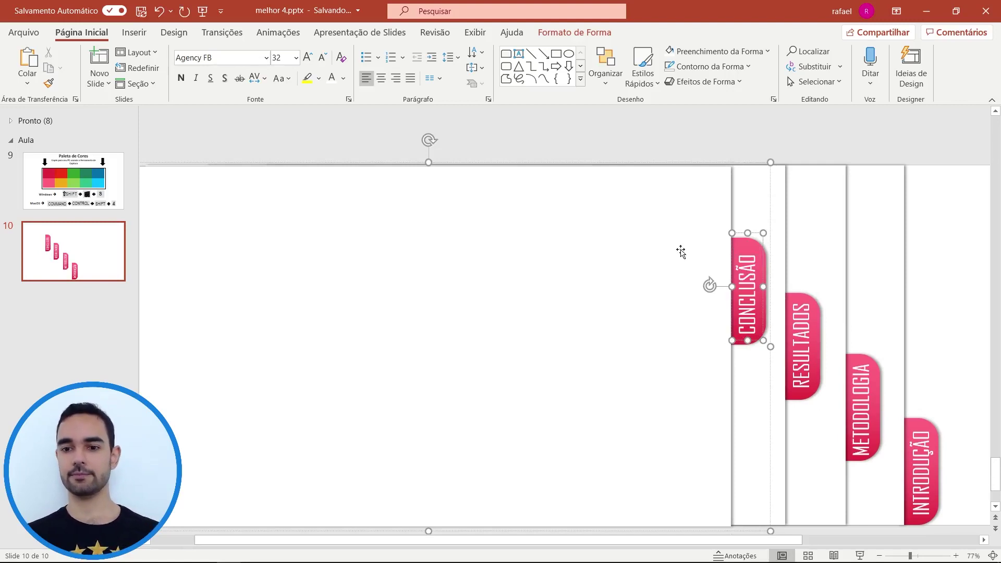
key(Escape)
click(761, 254)
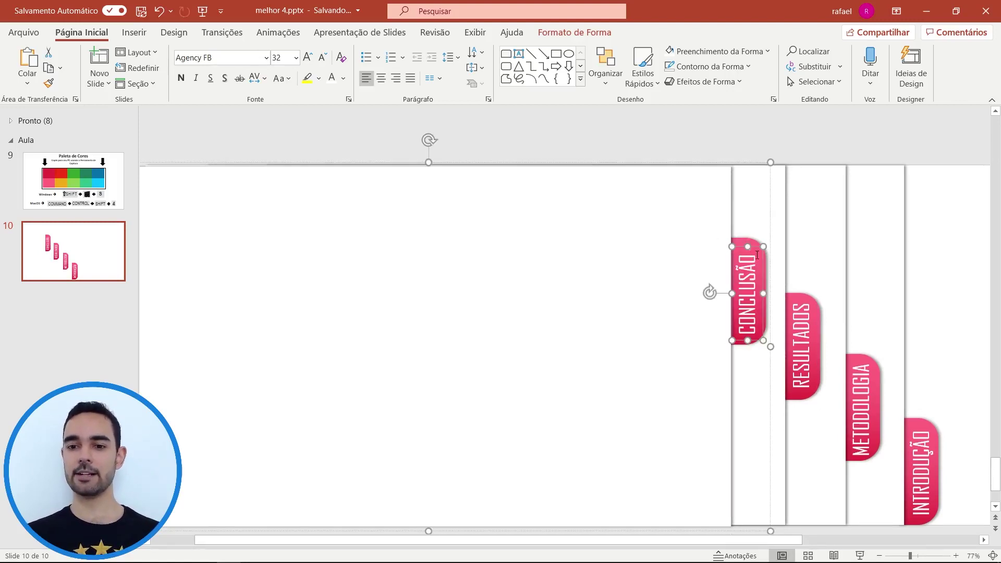
drag(760, 254, 761, 254)
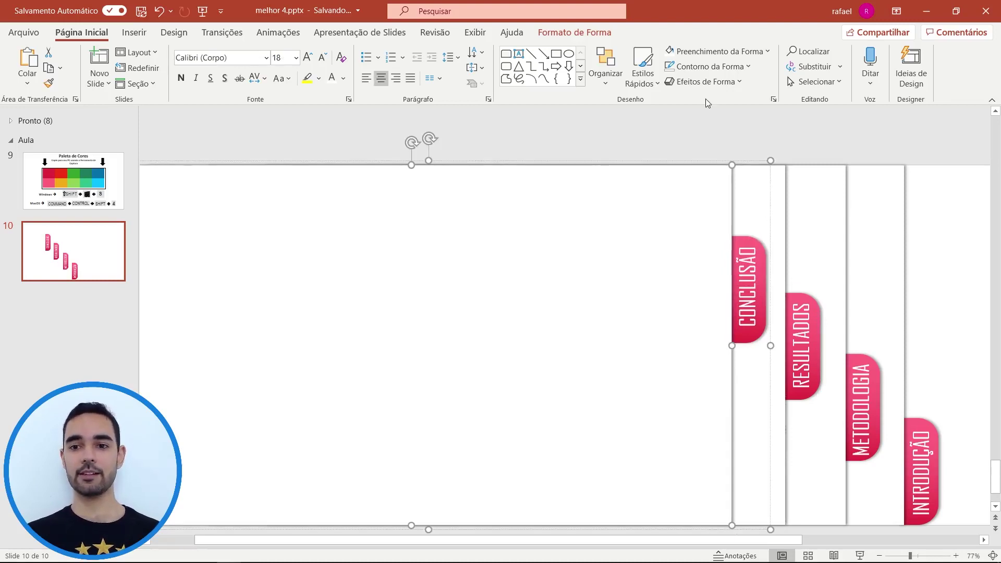
click(461, 297)
click(461, 297)
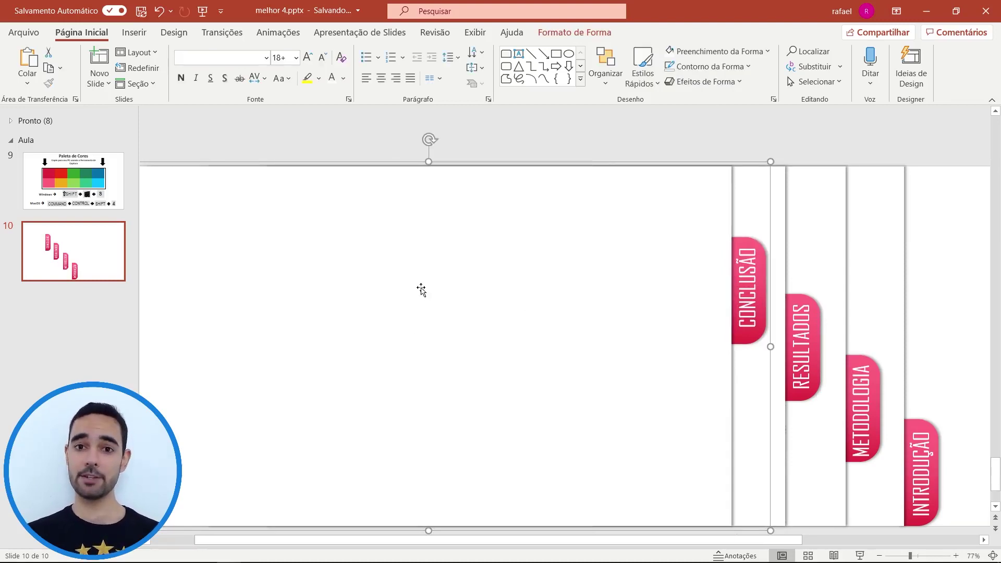
key(ctrl+v)
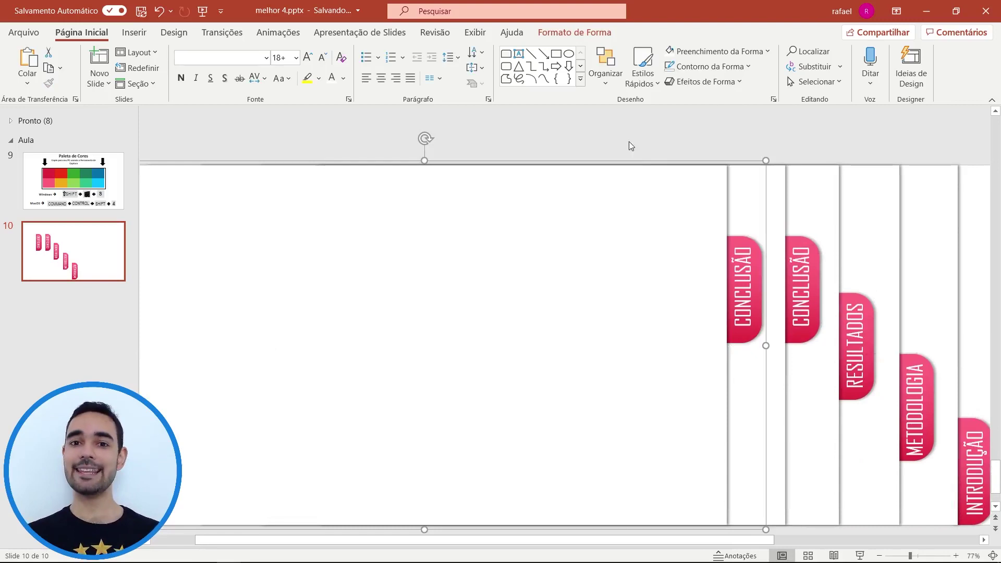
Step: Raise the new copy's tab above CONCLUSÃO and move its label up into it
click(746, 339)
key(Up)
key(Up)
key(Up)
key(Up)
key(Up)
key(Up)
key(Up)
key(Up)
key(Up)
key(Up)
key(Down)
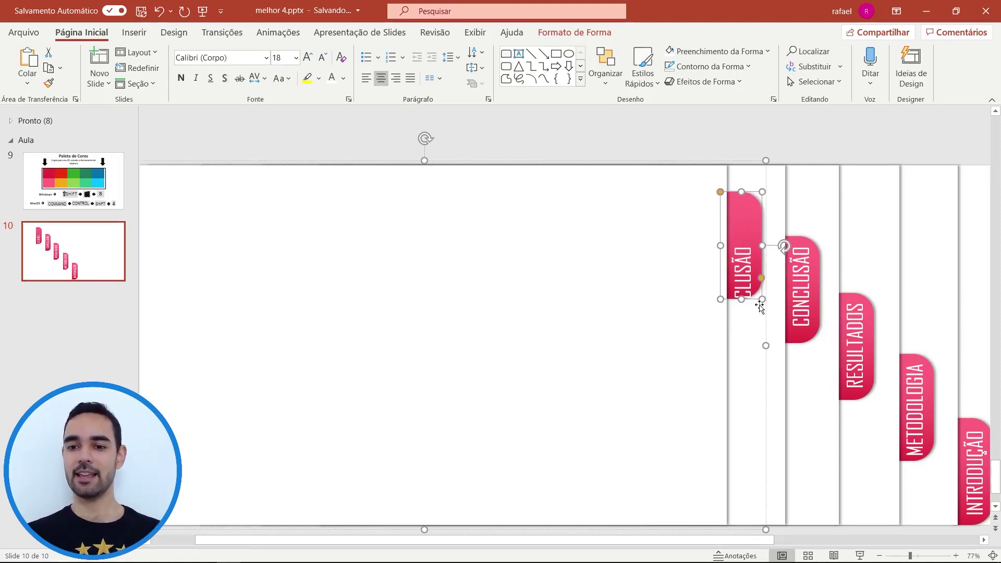
click(749, 238)
drag(749, 238, 751, 196)
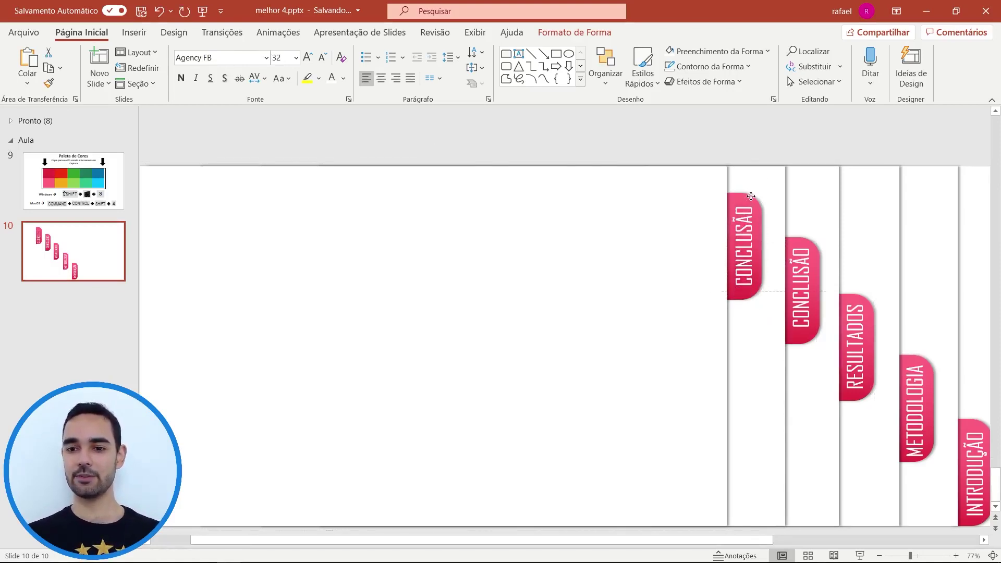
Step: Relabel the raised tab REFERÊNCIAS and fit the label box within the tab
click(751, 226)
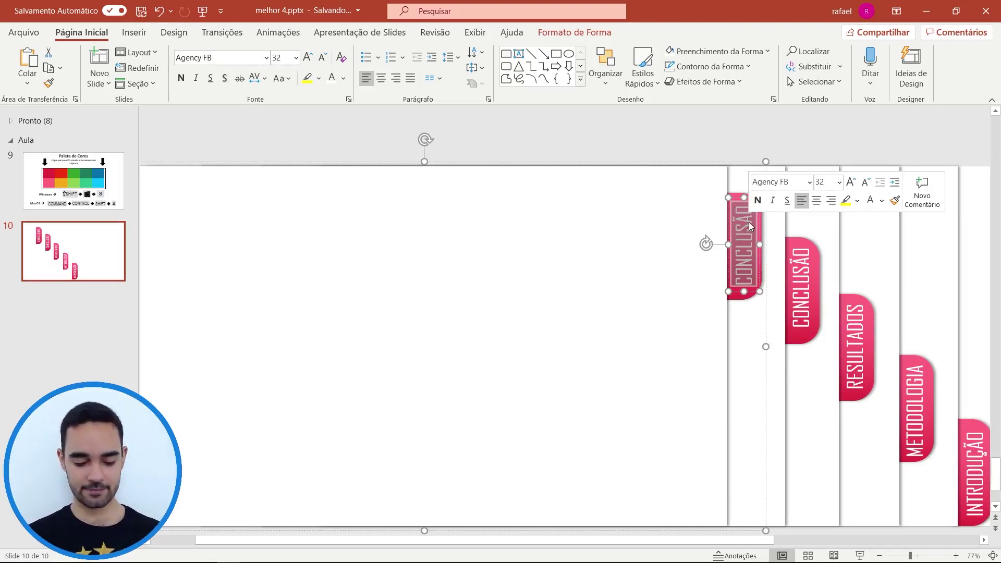
text(REFERENCIAS)
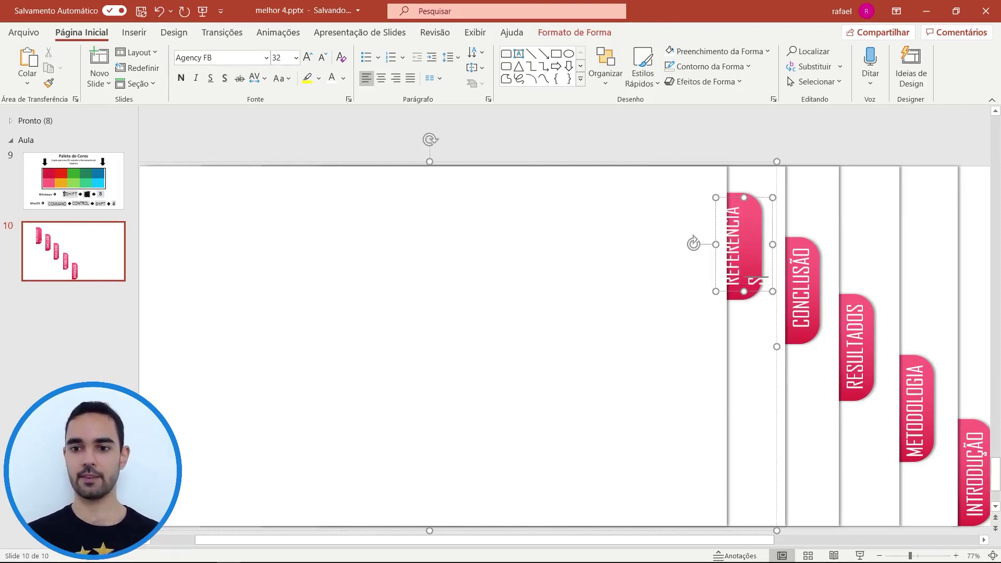
drag(744, 198, 745, 192)
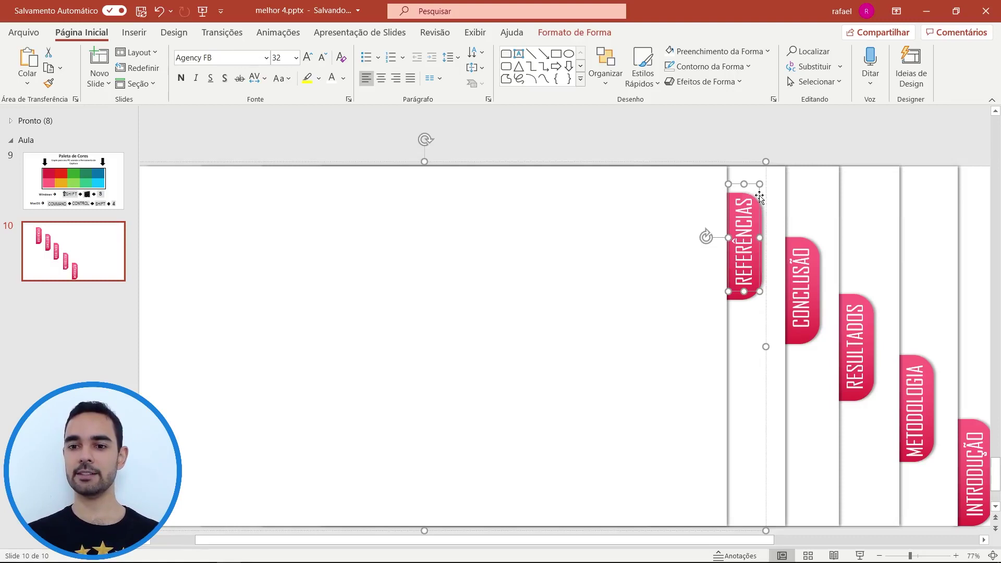
drag(745, 186, 758, 202)
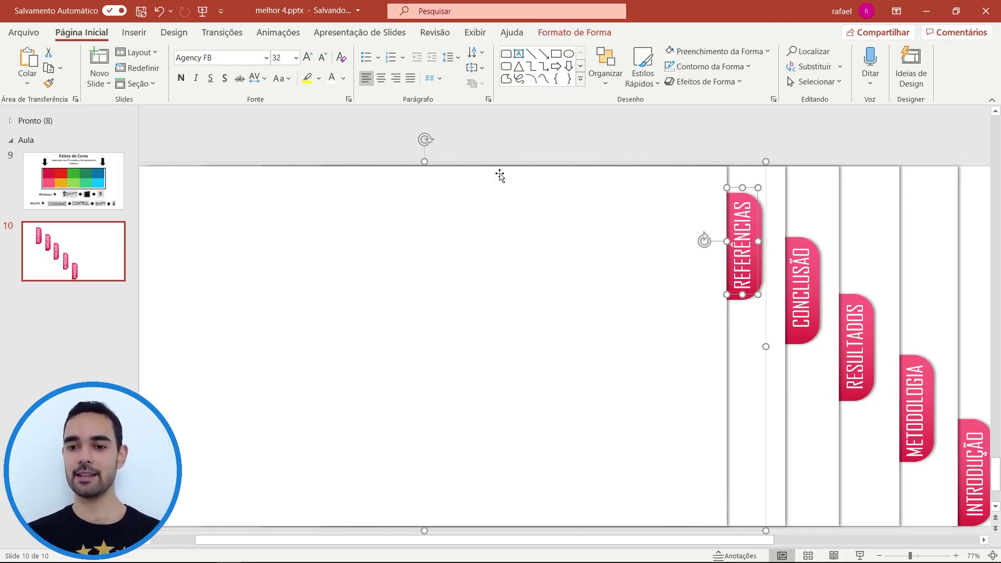
click(615, 131)
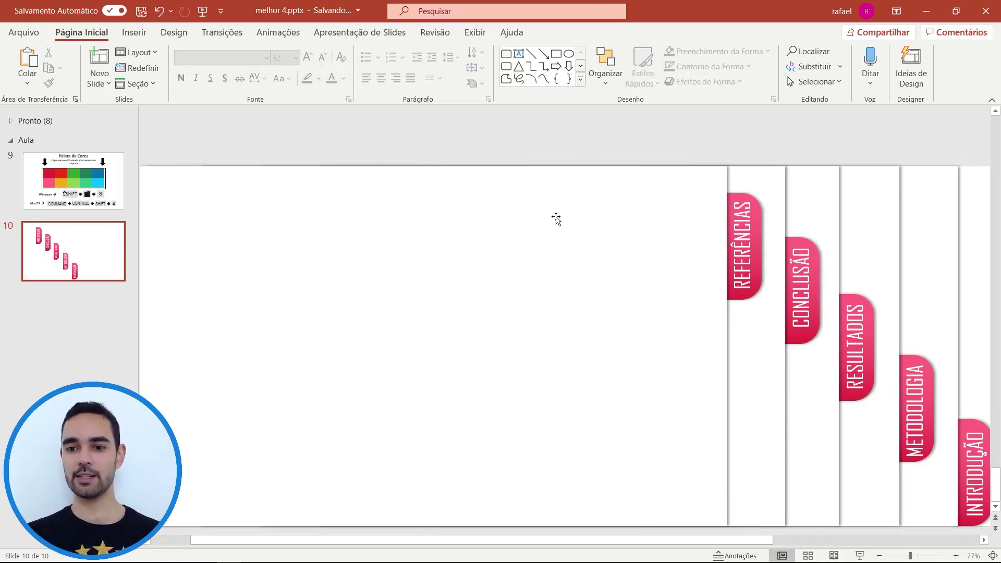
Step: Slide the REFERÊNCIAS, CONCLUSÃO and RESULTADOS pages left into an overlapping stack
drag(664, 218, 492, 218)
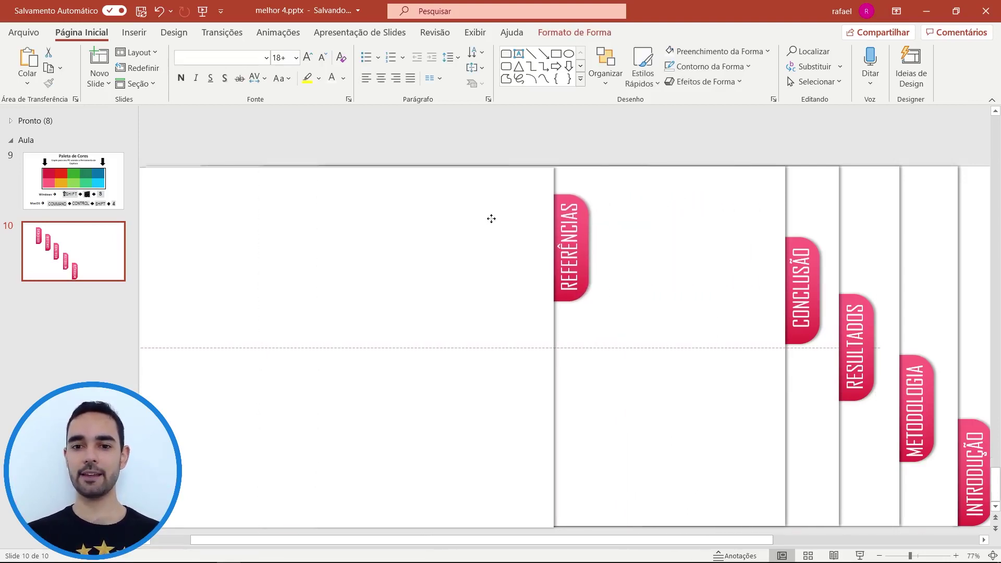
drag(754, 371, 543, 368)
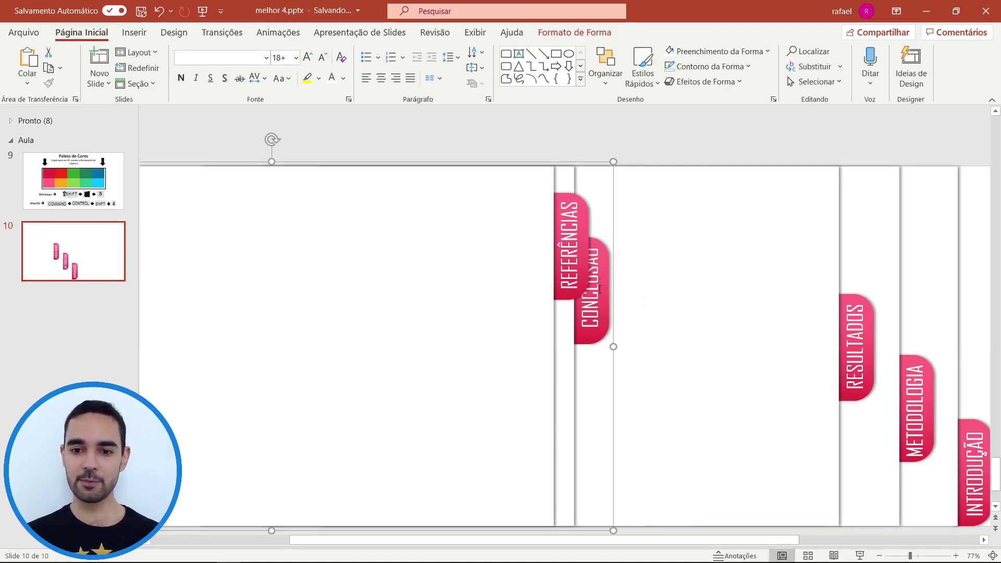
drag(809, 415, 592, 414)
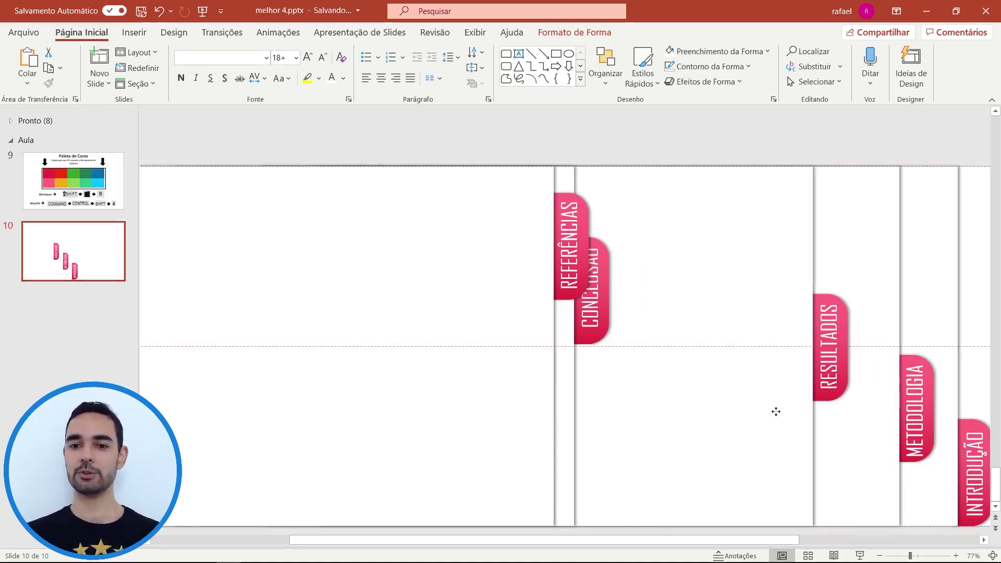
mouse_move(593, 413)
mouse_down()
mouse_move(567, 412)
mouse_move(575, 415)
mouse_up()
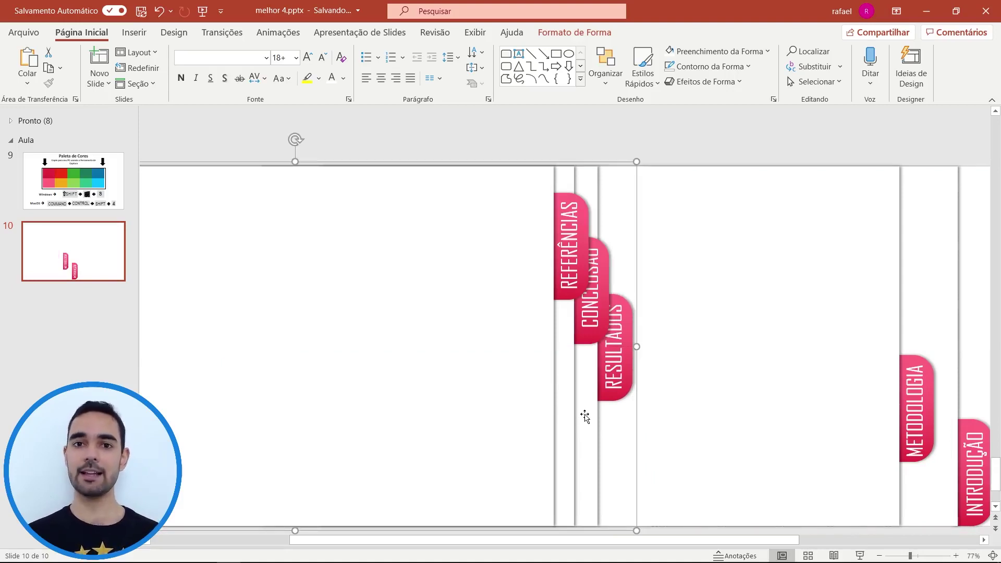
key(ctrl+Left)
key(ctrl+Left)
key(ctrl+Left)
key(ctrl+Left)
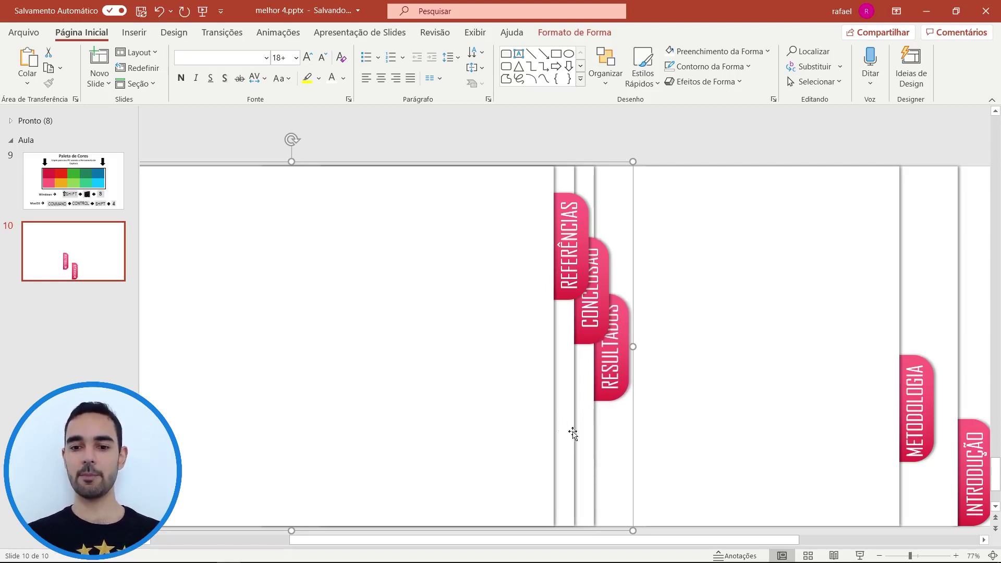
Step: Tuck the METODOLOGIA and INTRODUÇÃO pages into the stack behind RESULTADOS
click(791, 363)
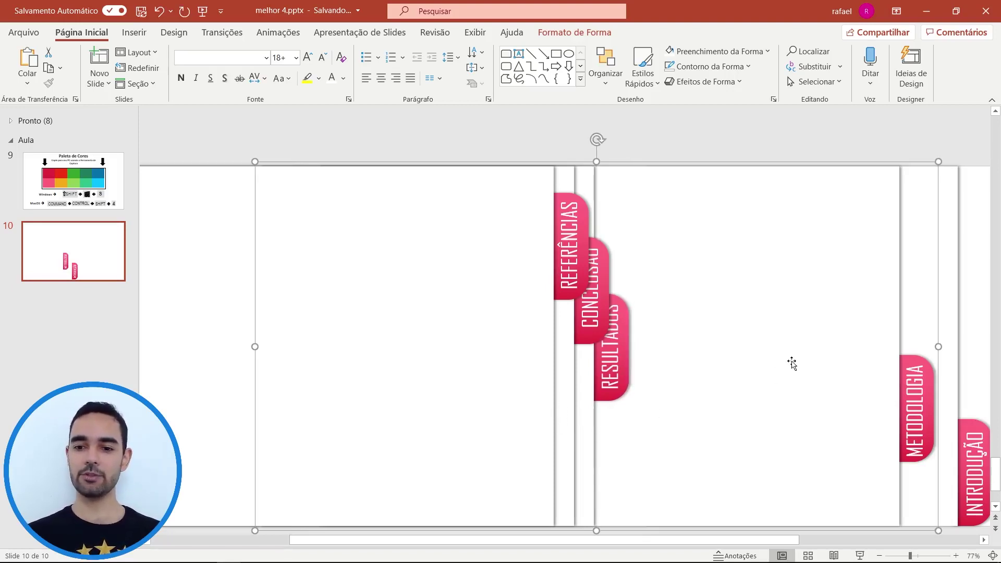
drag(824, 365, 546, 362)
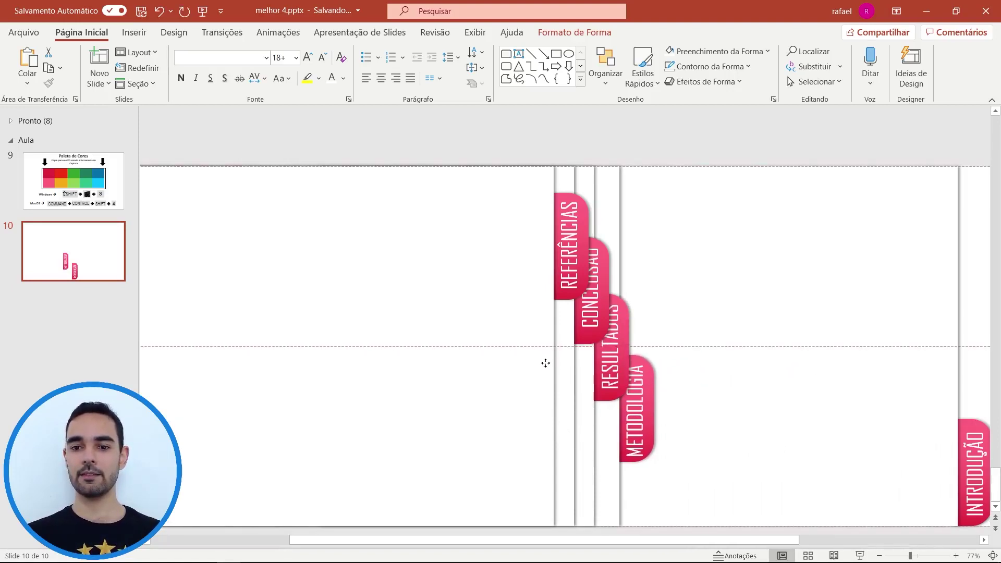
drag(546, 362, 546, 365)
key(ctrl+Left)
key(ctrl+Left)
key(ctrl+Left)
key(ctrl+Left)
key(ctrl+Left)
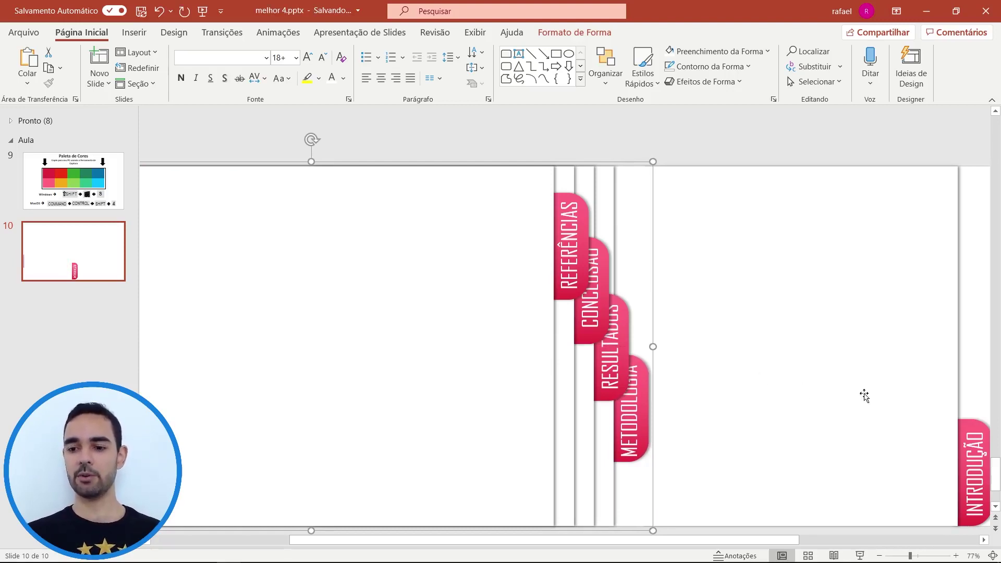
drag(864, 396, 614, 393)
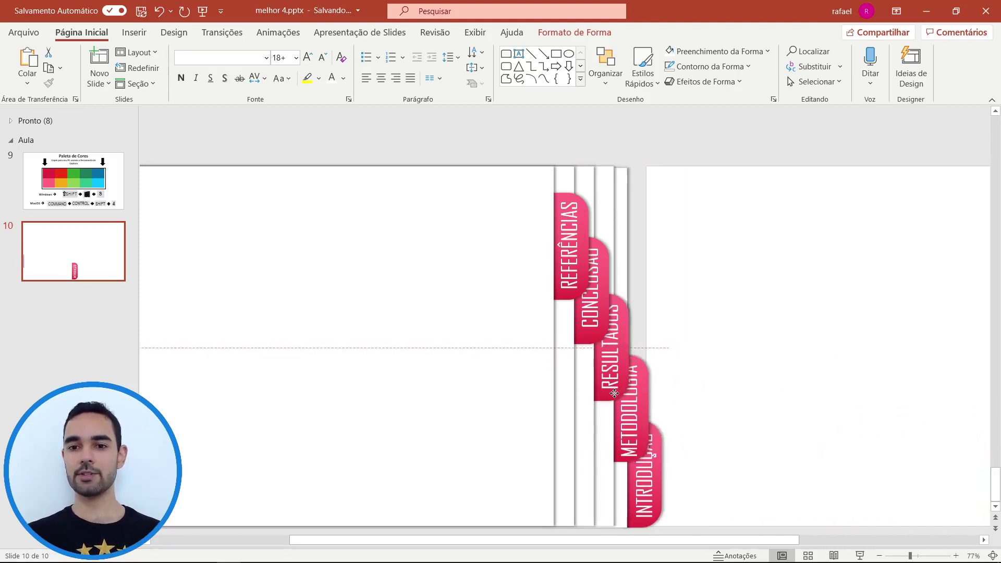
drag(614, 393, 625, 395)
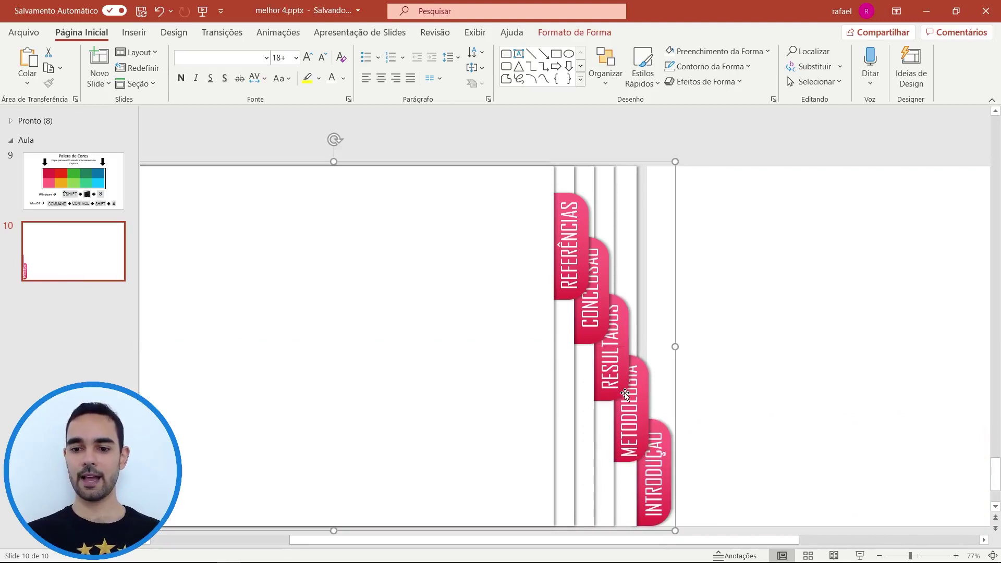
key(ctrl+Left)
key(ctrl+Left)
key(ctrl+Left)
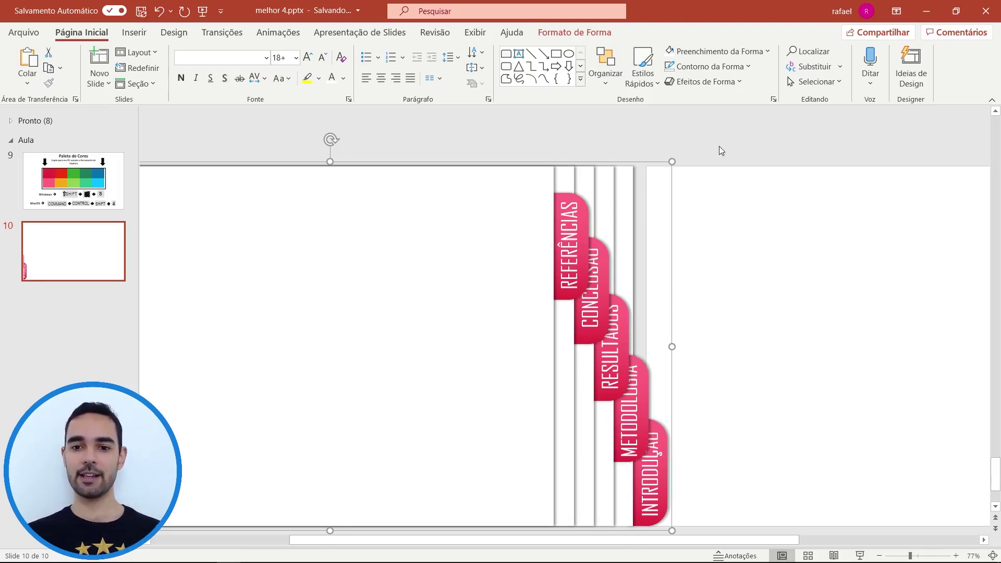
ctrl+scroll(691, 196, down, 2)
Step: Select all the folder and tab shapes and widen the slide thumbnail pane
ctrl+scroll(574, 214, down, 3)
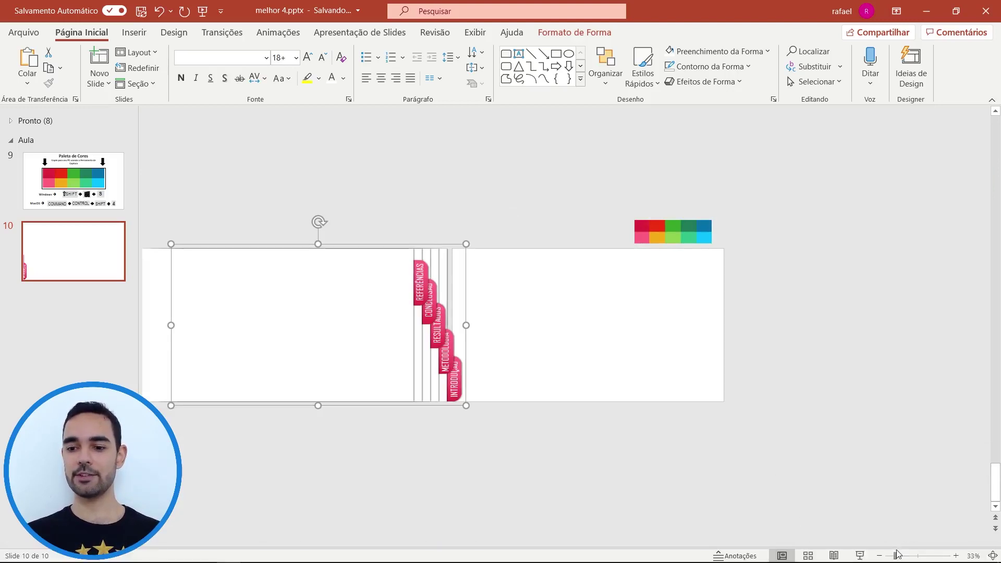
drag(895, 556, 888, 556)
drag(302, 238, 578, 418)
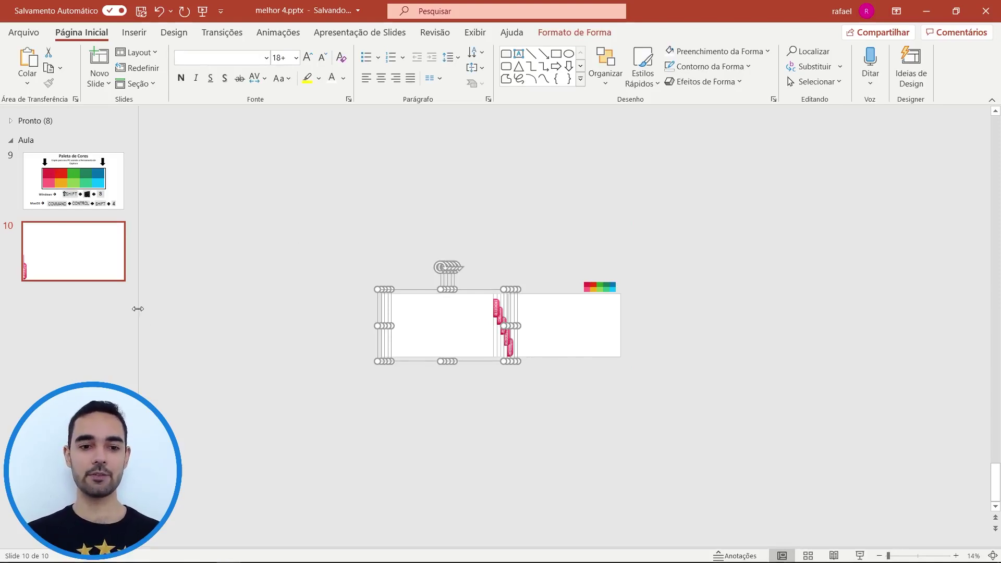
drag(137, 309, 203, 315)
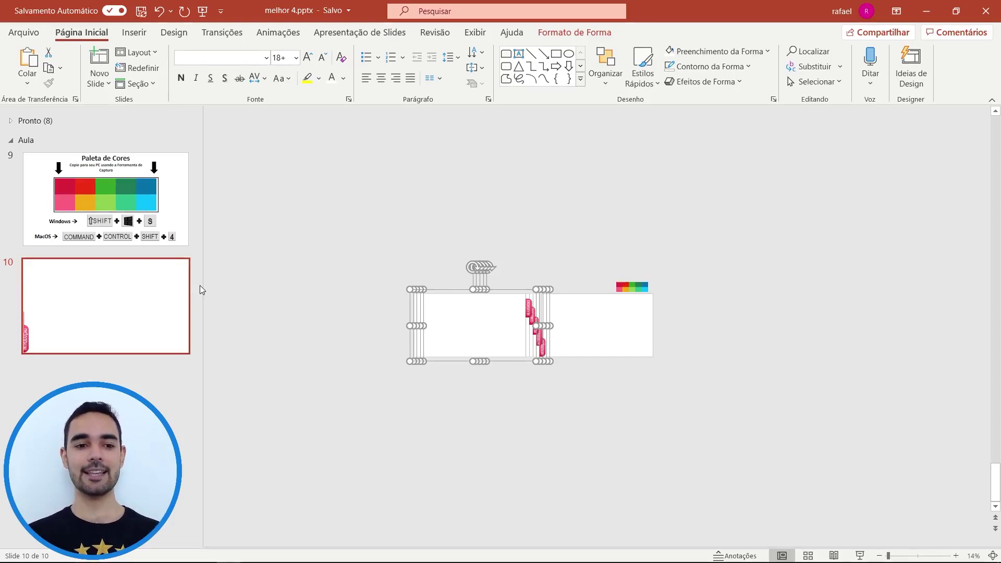
Step: Nudge the selected shapes into place, then return to the colour palette on slide 9
key(Right)
key(Right)
key(Right)
key(Right)
key(Right)
key(Right)
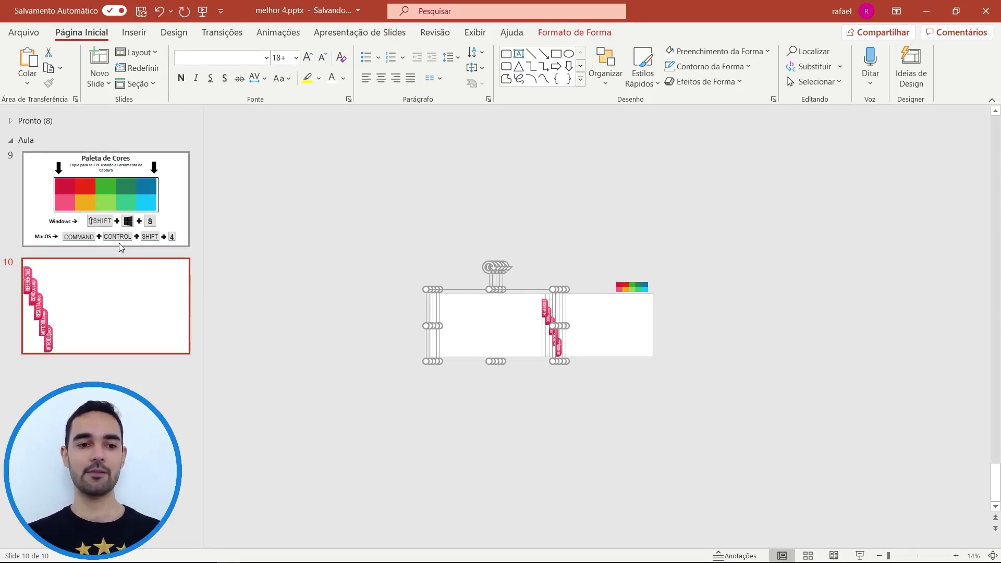
key(Left)
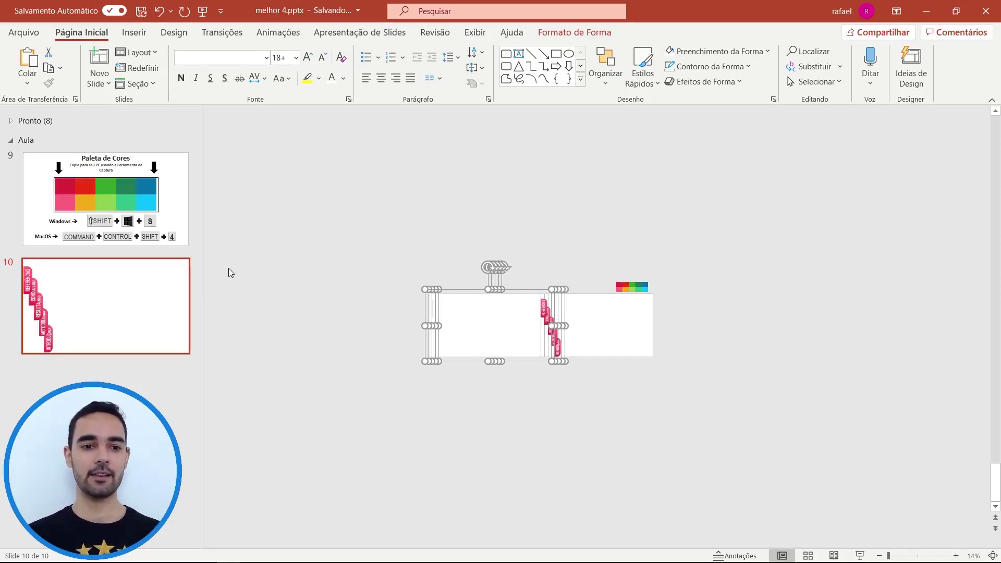
key(Left)
key(Left)
key(Right)
key(Right)
key(Right)
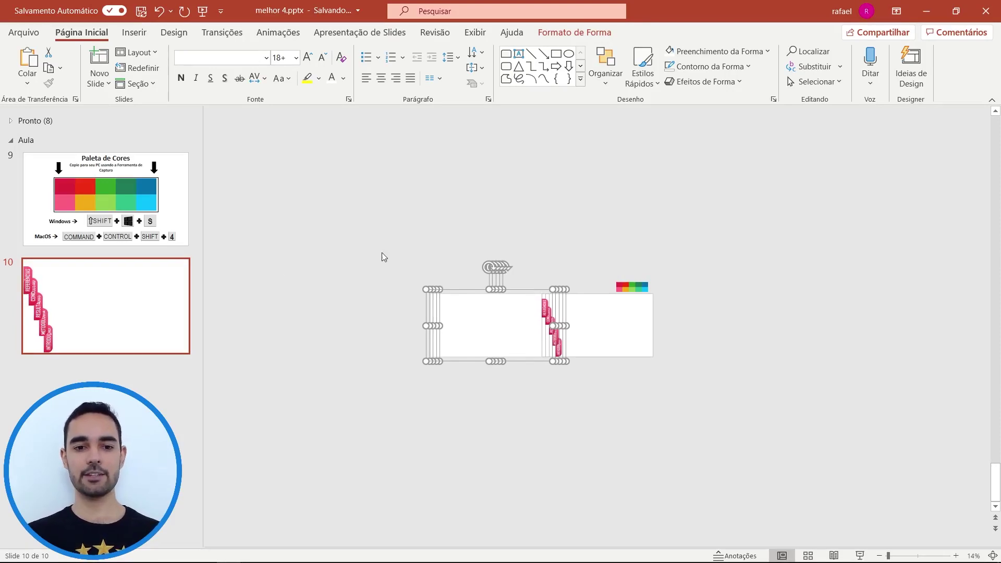
key(Page_Up)
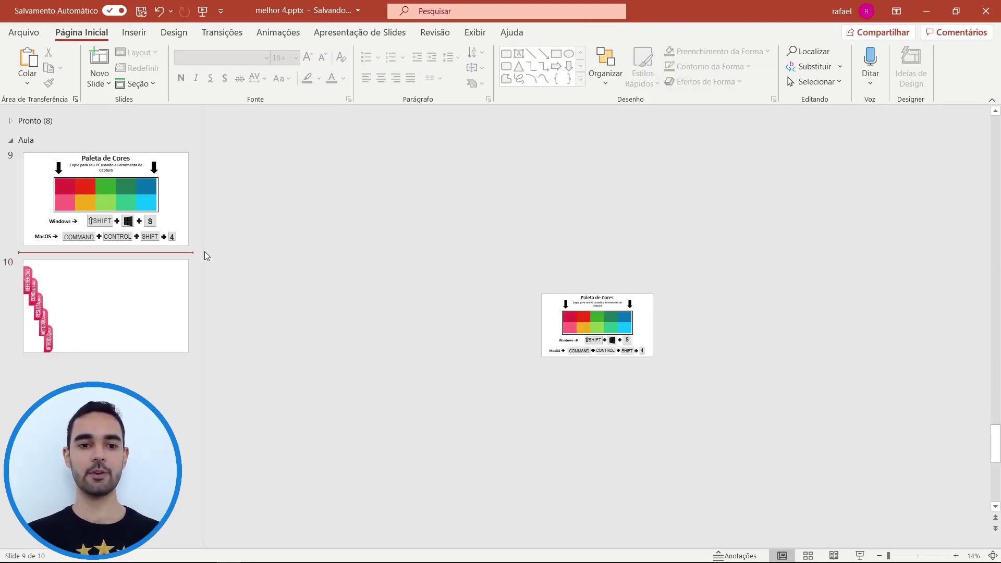
Step: Narrow the thumbnail pane and set the zoom to fit the slide (Ajustar)
mouse_move(202, 253)
mouse_down()
mouse_move(297, 257)
mouse_move(128, 240)
mouse_up()
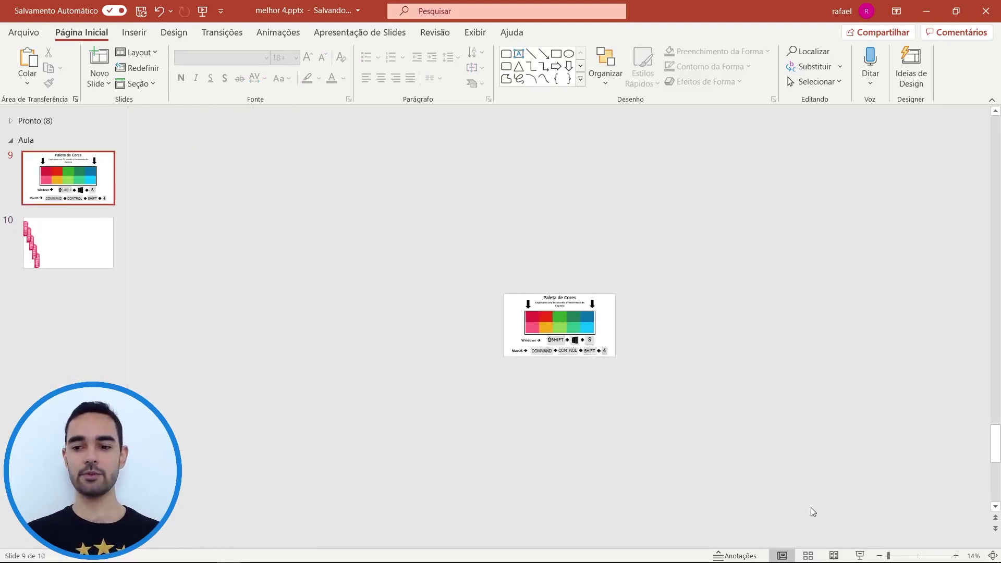
click(973, 556)
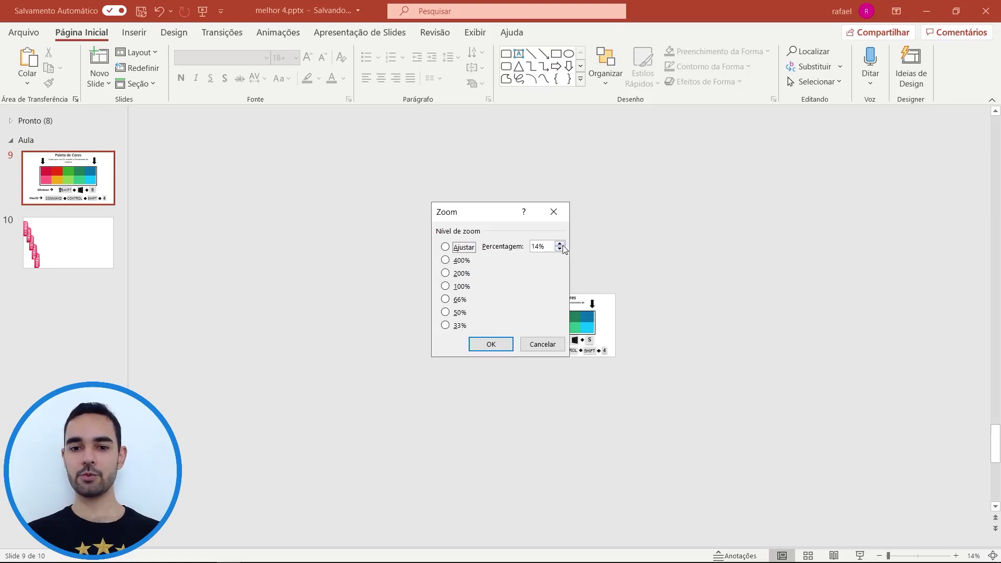
click(446, 247)
click(493, 345)
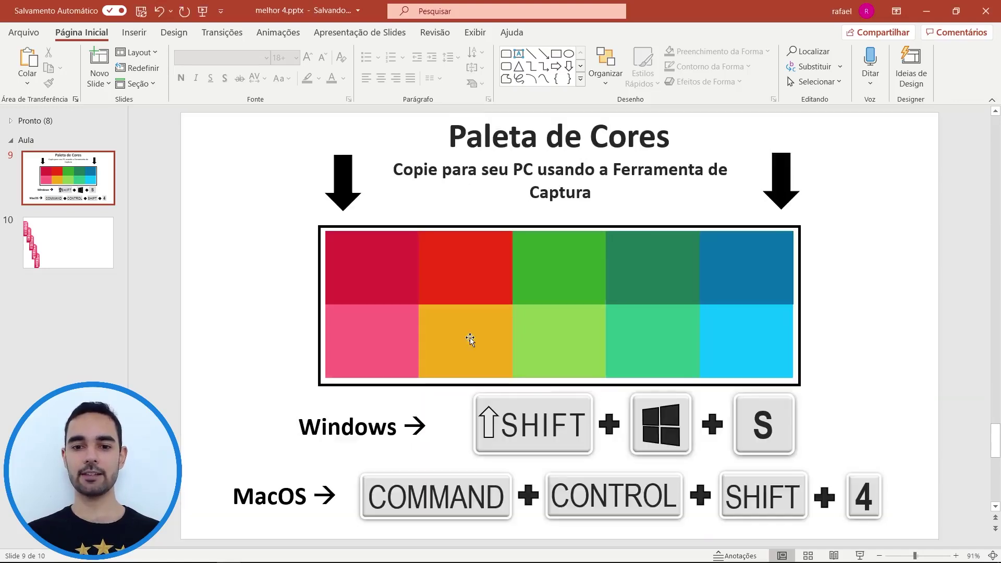
Step: Paste the colour palette onto slide 10, centre it, and select the METODOLOGIA tab
click(79, 252)
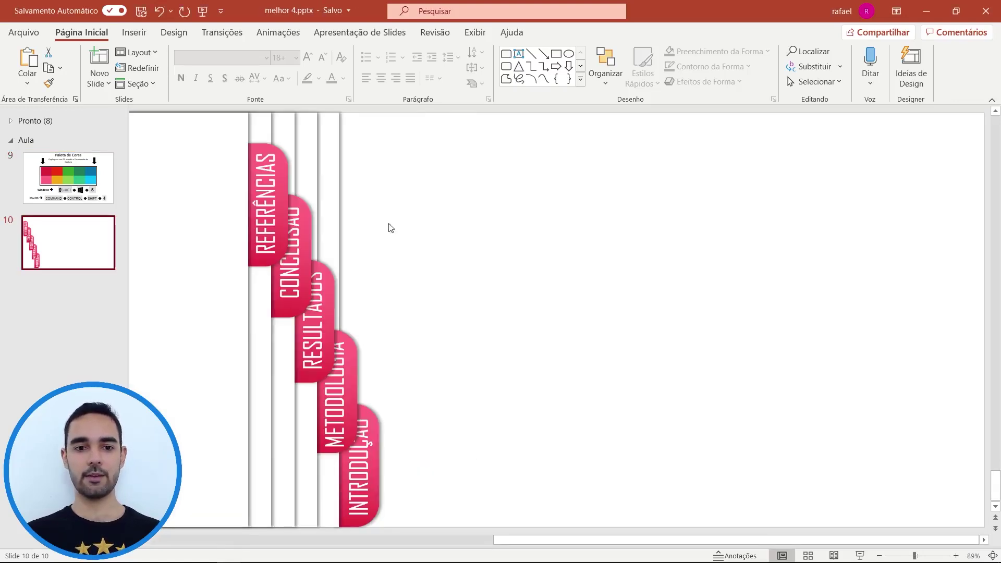
key(ctrl+v)
drag(614, 171, 540, 360)
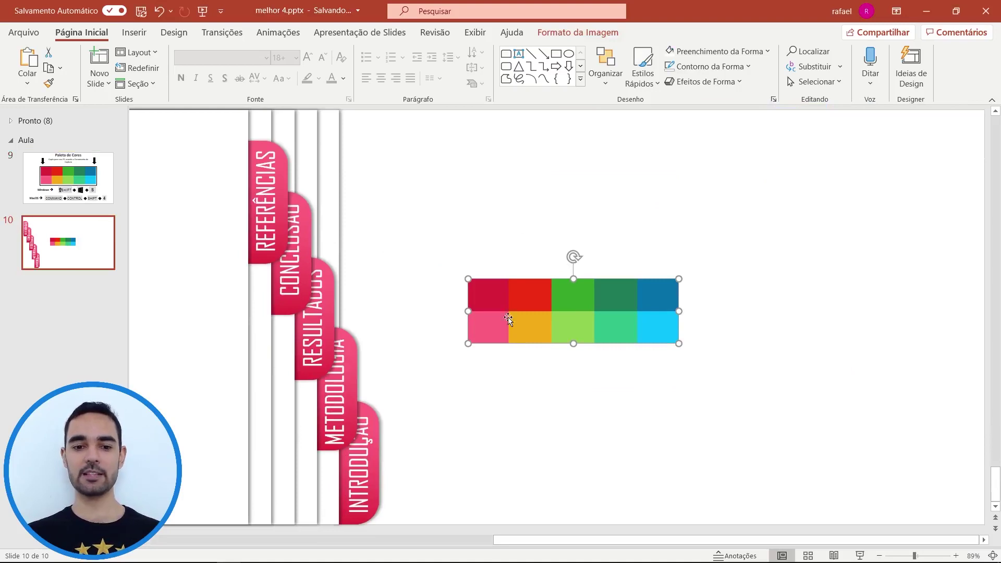
click(355, 367)
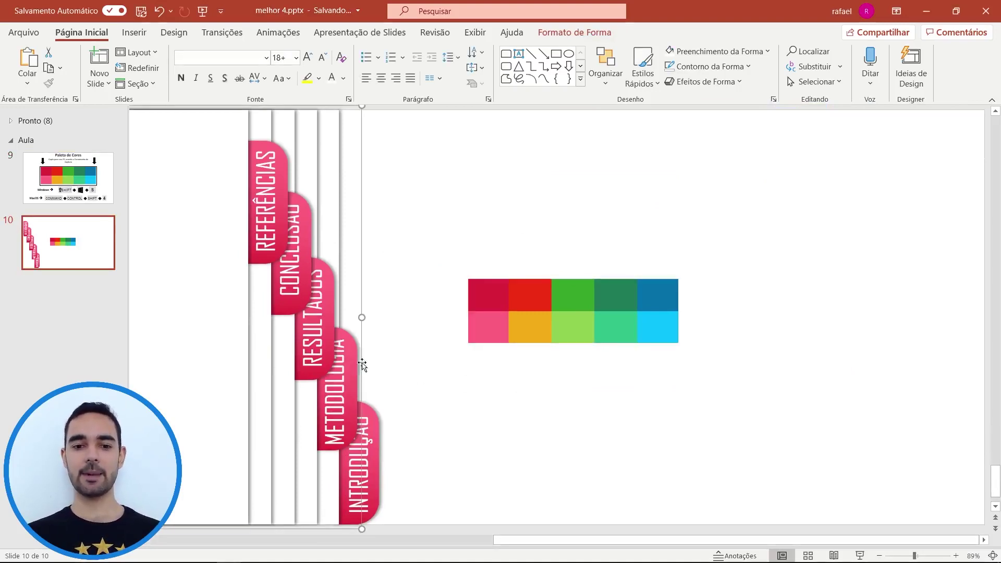
click(353, 374)
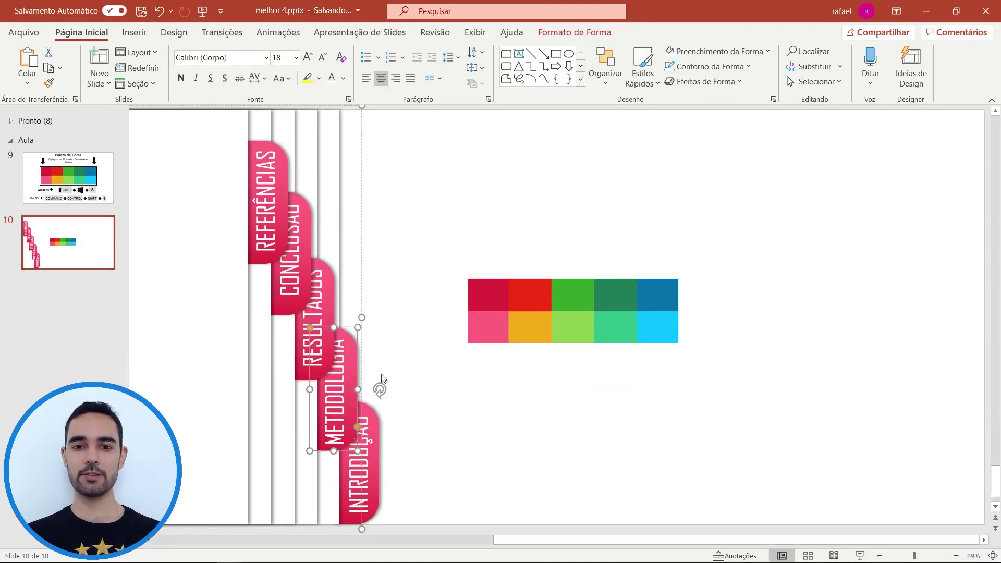
click(551, 33)
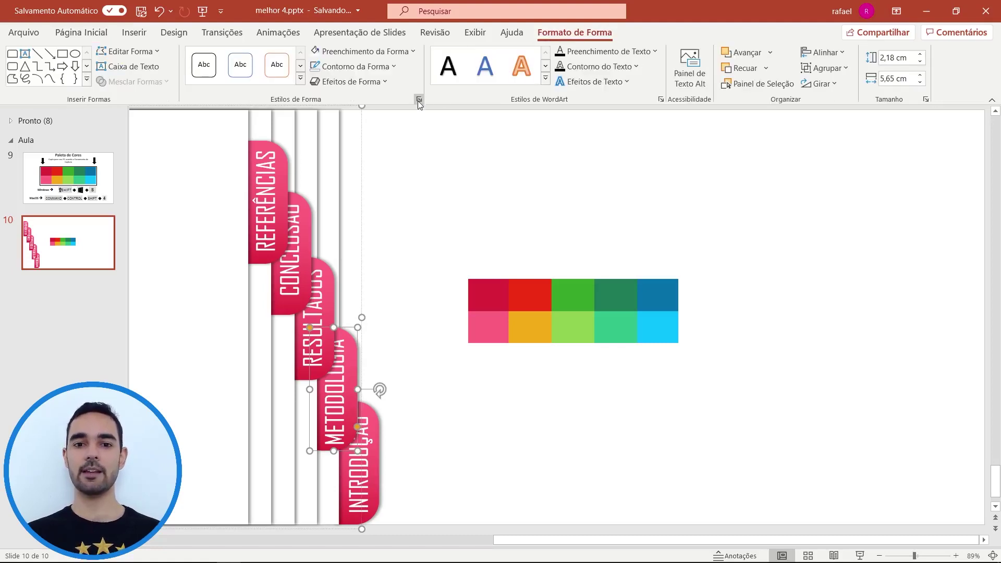
Step: Give the METODOLOGIA tab a red-to-orange gradient sampled from the palette
click(419, 99)
click(856, 419)
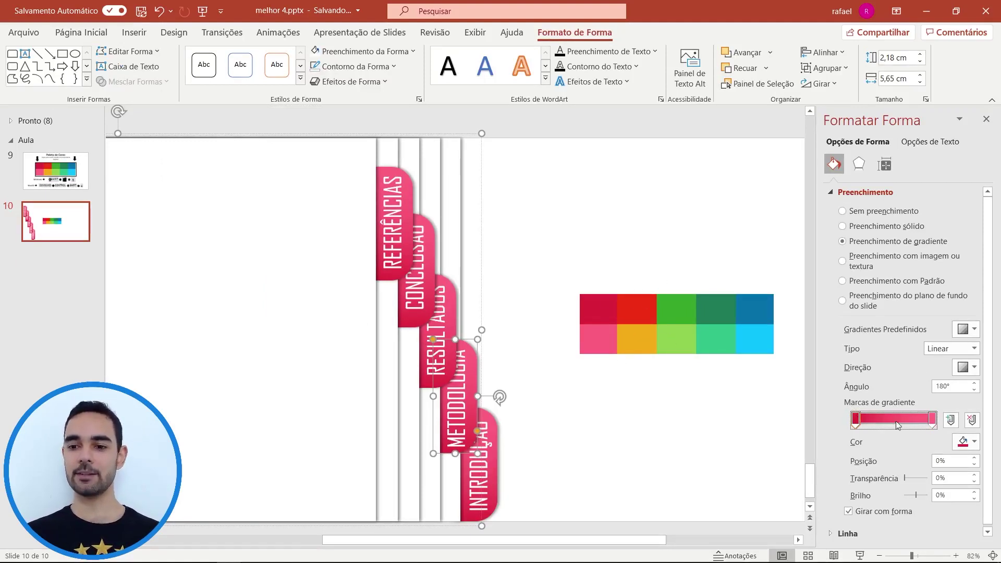
click(967, 443)
click(931, 488)
click(932, 420)
click(971, 442)
click(920, 426)
click(625, 331)
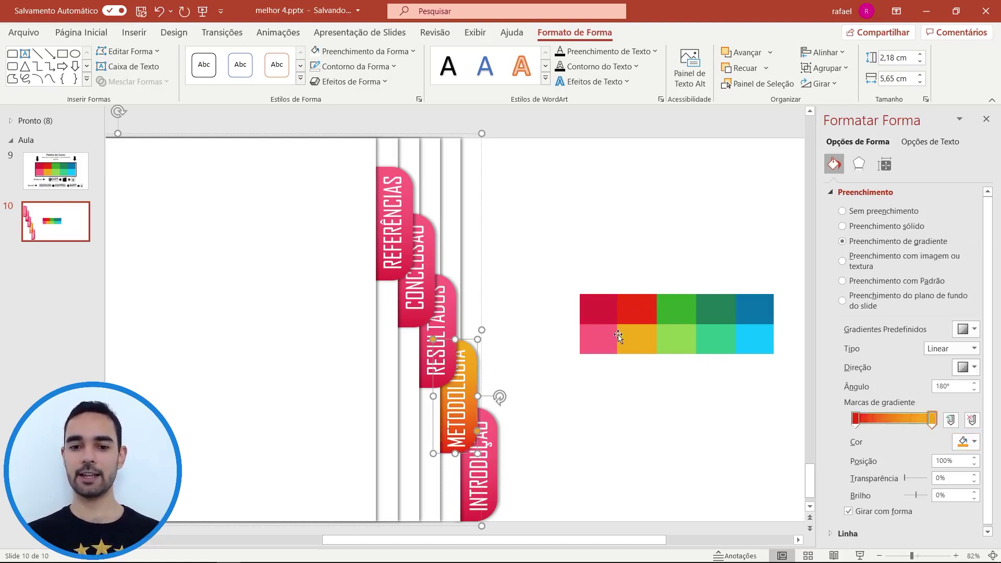
Step: Give the RESULTADOS tab a green-to-light-green gradient sampled from the palette
click(454, 292)
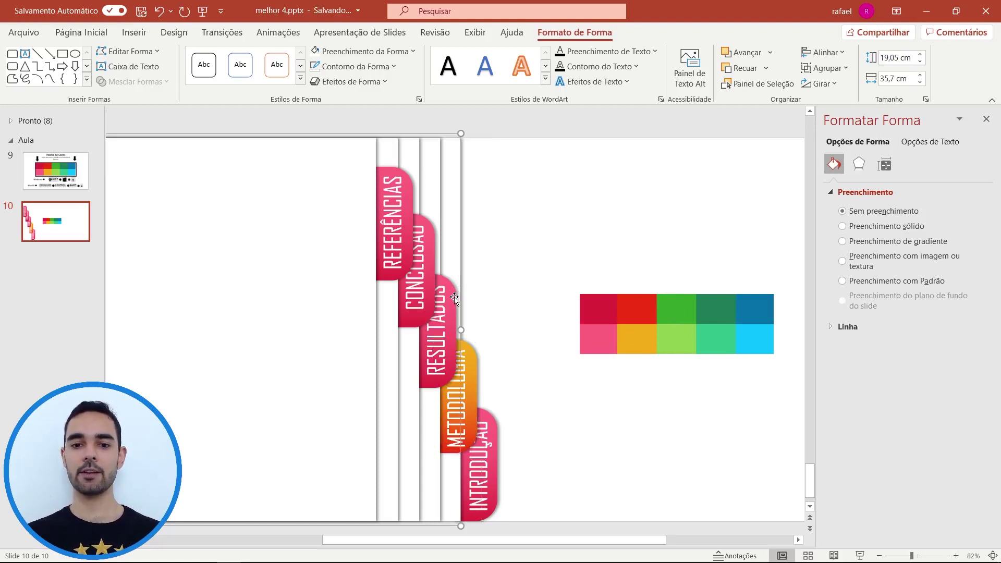
click(454, 292)
click(855, 423)
click(974, 441)
click(918, 430)
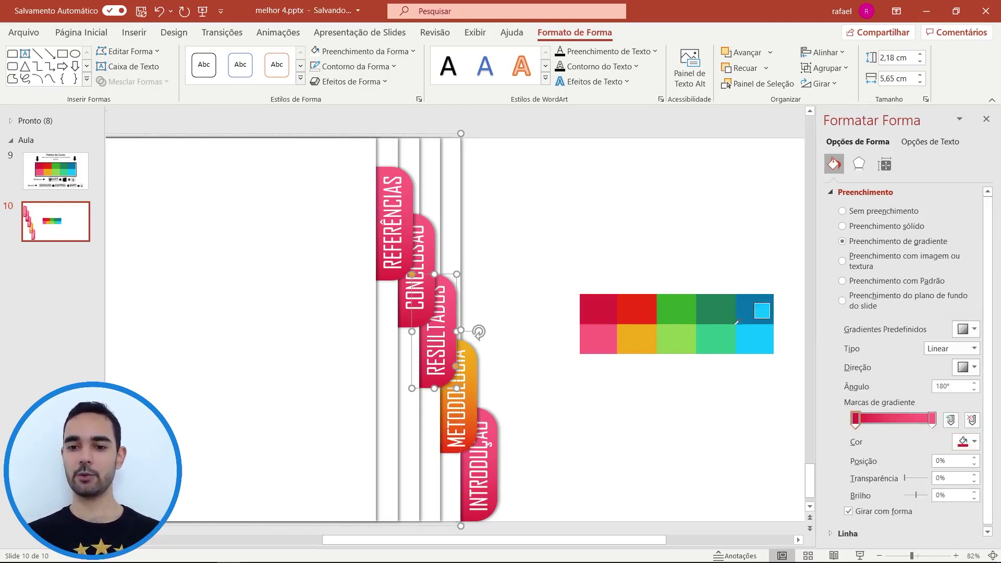
click(668, 300)
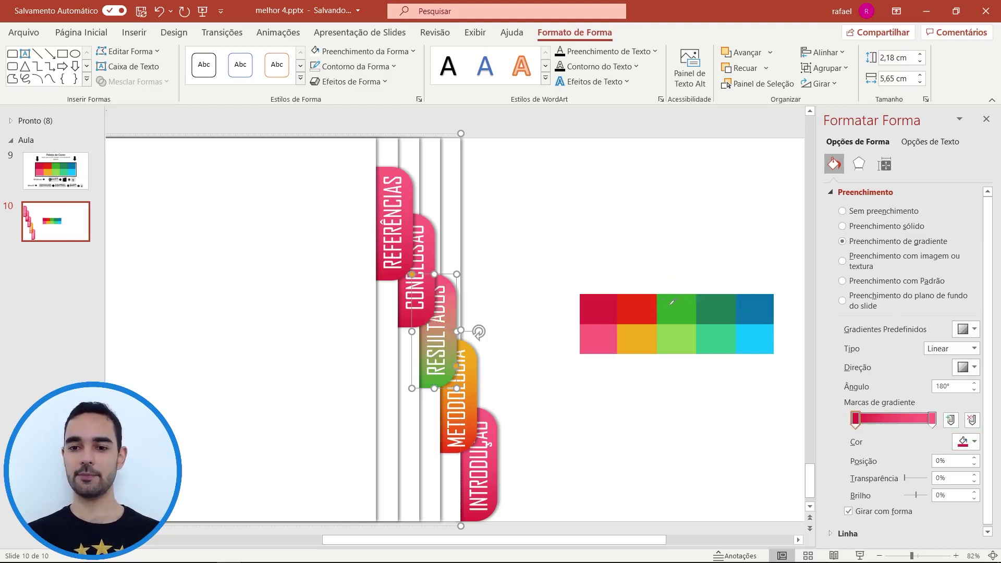
click(931, 421)
click(974, 442)
click(917, 431)
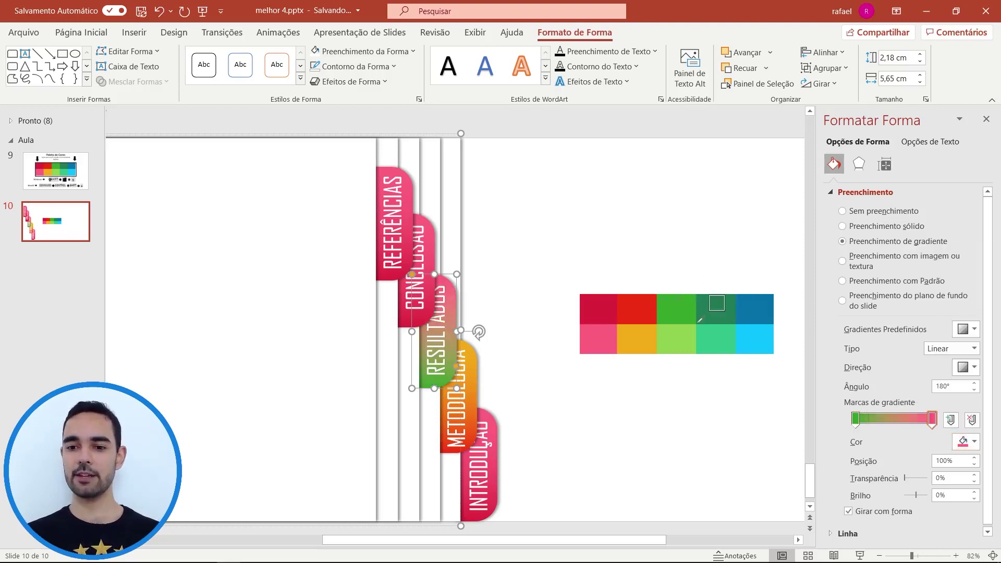
click(676, 336)
Step: Give the CONCLUSÃO tab a dark-green-to-green gradient sampled from the palette
click(429, 245)
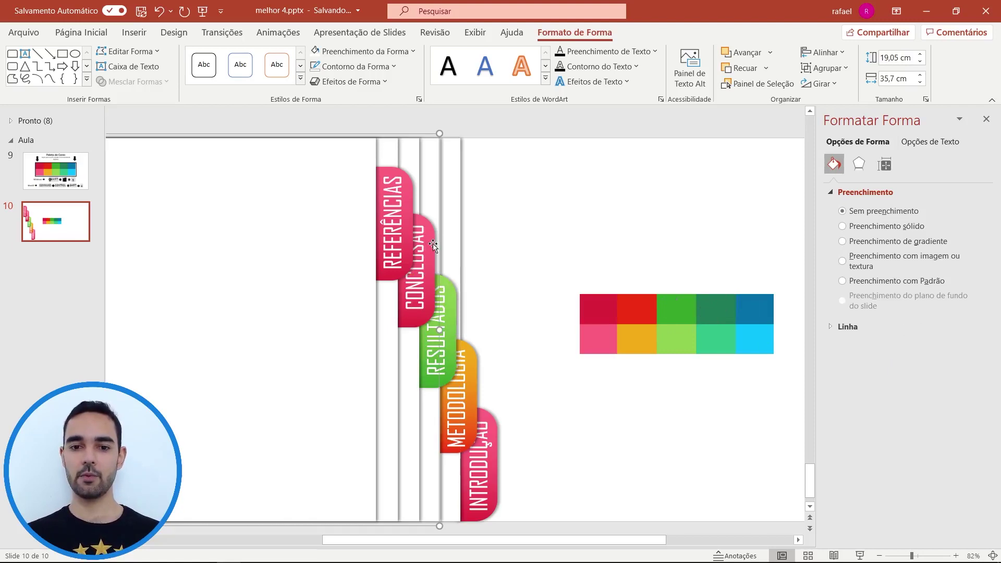
click(974, 441)
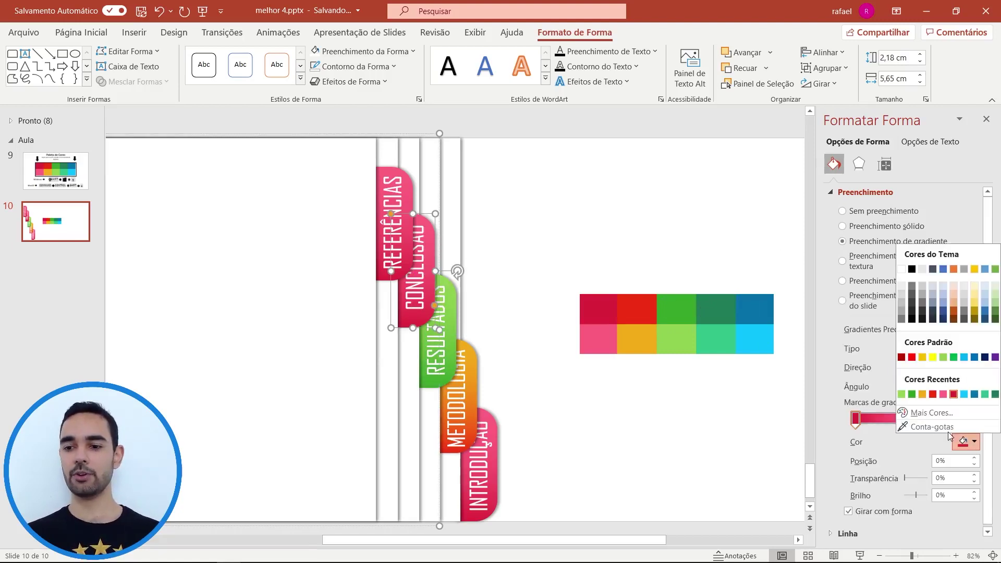
click(916, 427)
click(718, 302)
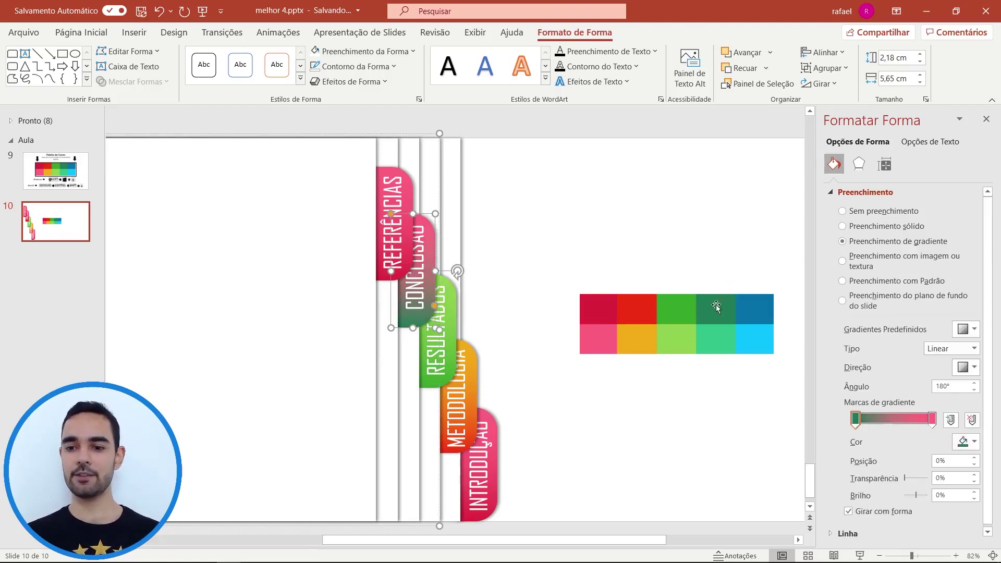
click(932, 420)
click(974, 442)
click(917, 425)
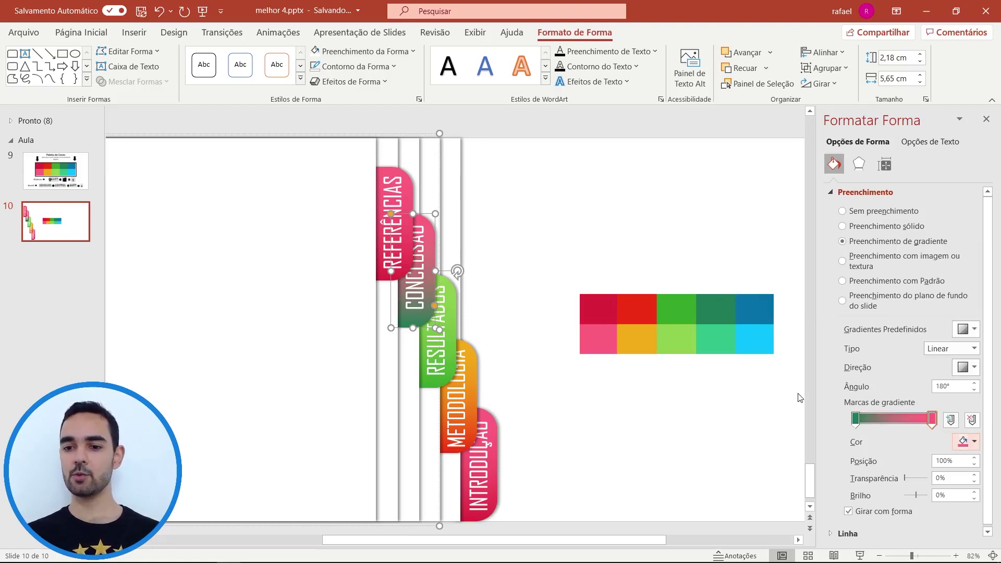
click(714, 334)
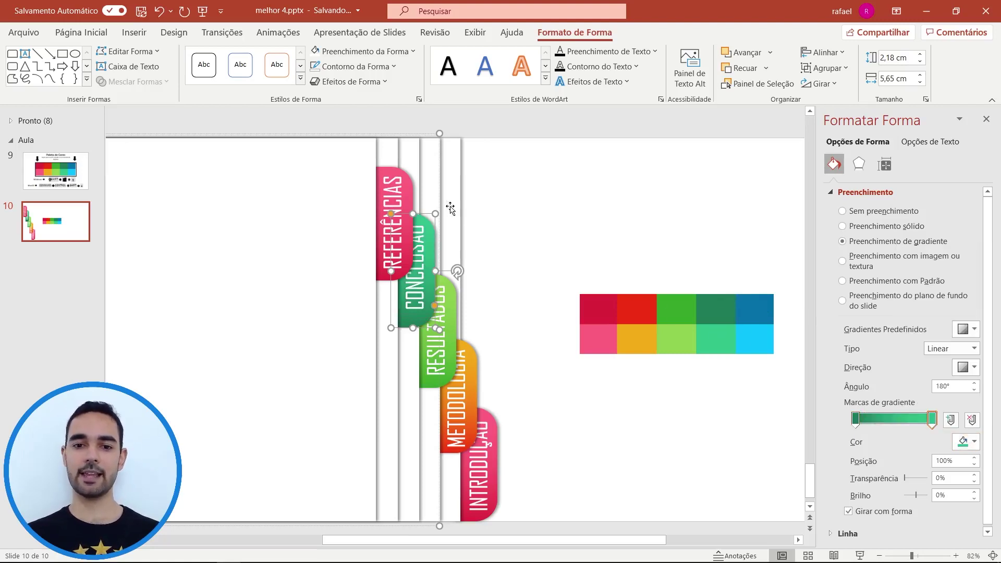
Step: Give the REFERÊNCIAS tab a blue-to-cyan gradient sampled from the palette
click(410, 195)
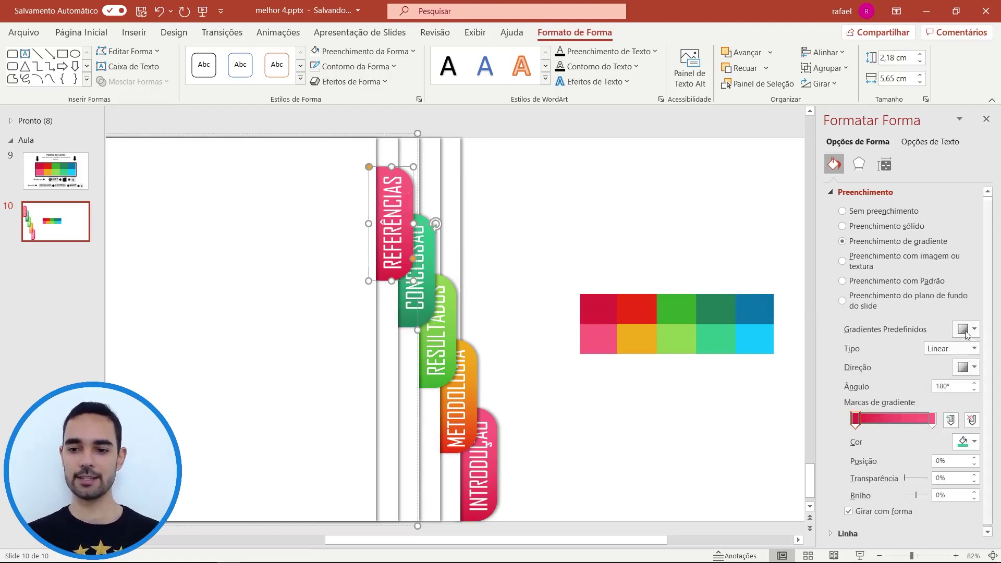
click(974, 442)
click(917, 426)
click(757, 312)
click(931, 419)
click(974, 442)
click(950, 428)
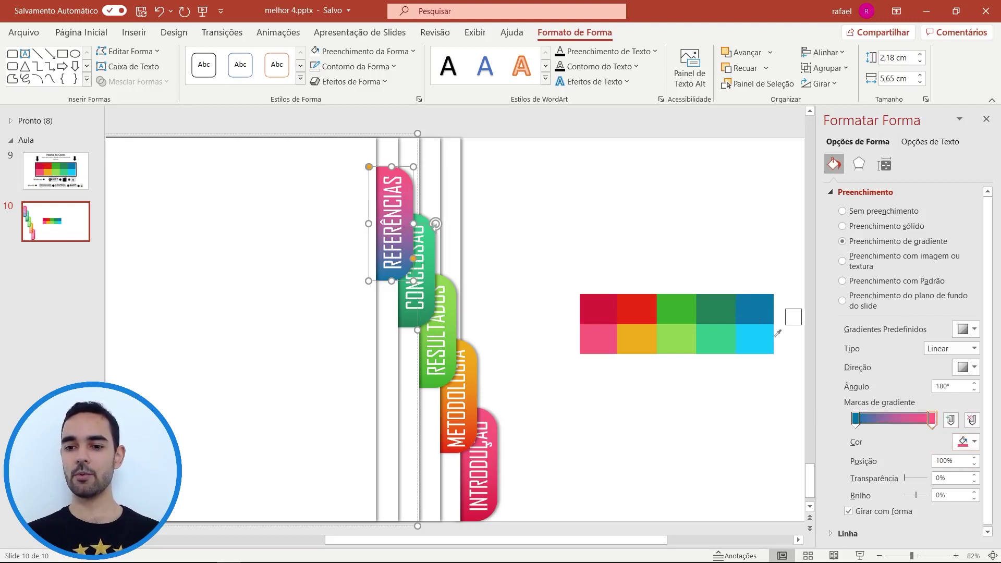
click(772, 334)
Step: Close the formatting pane and delete the colour palette image from slide 10
click(992, 121)
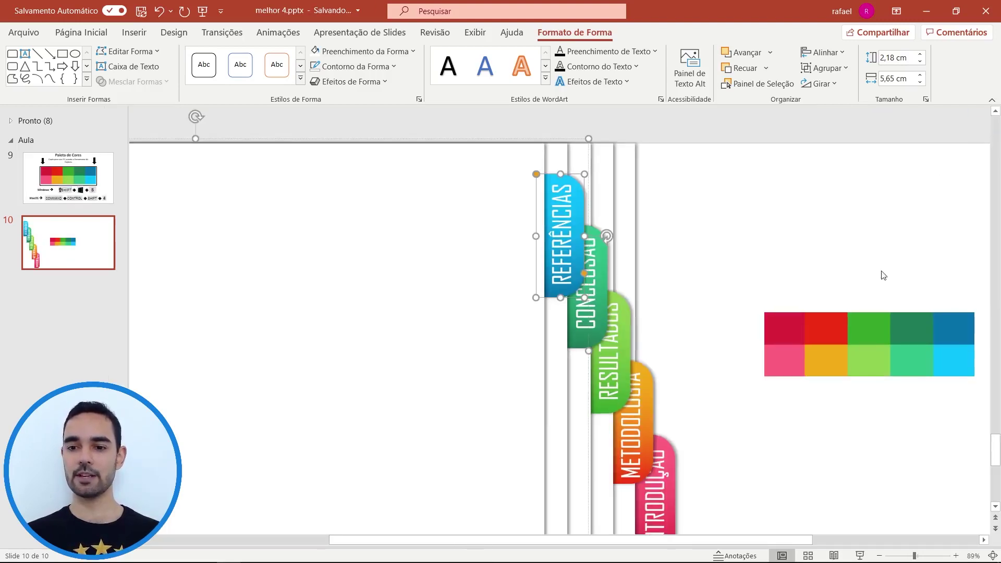
click(886, 349)
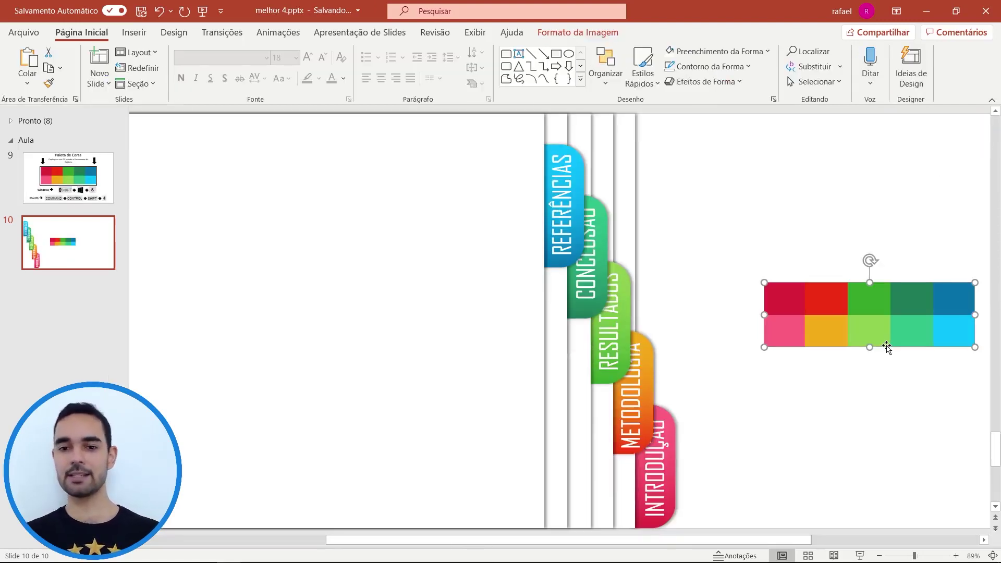
key(Delete)
click(58, 245)
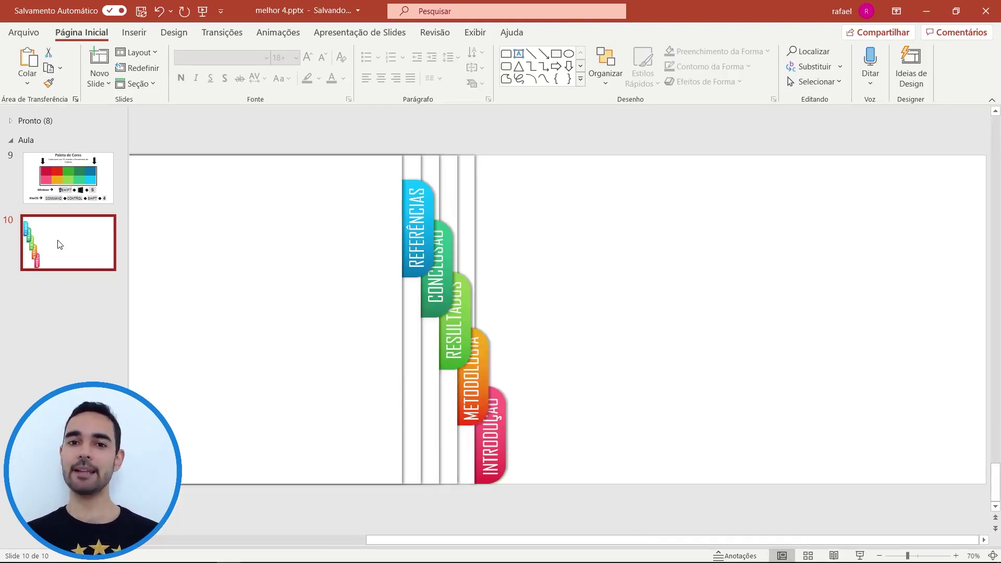
Step: Create slides 11 and 12, moving the INTRODUÇÃO then METODOLOGIA tabs to the right edge
key(ctrl+d)
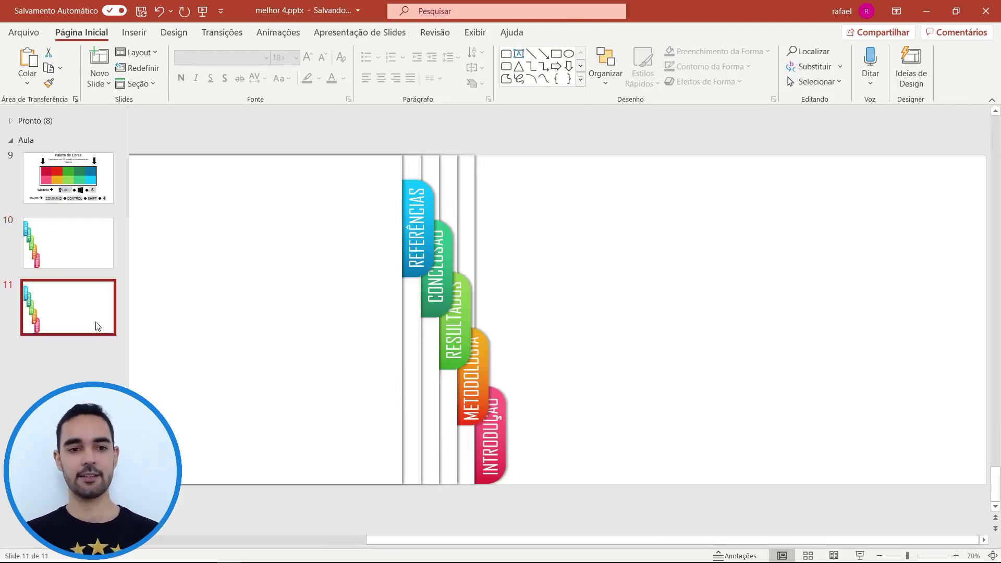
click(504, 468)
drag(503, 468, 994, 468)
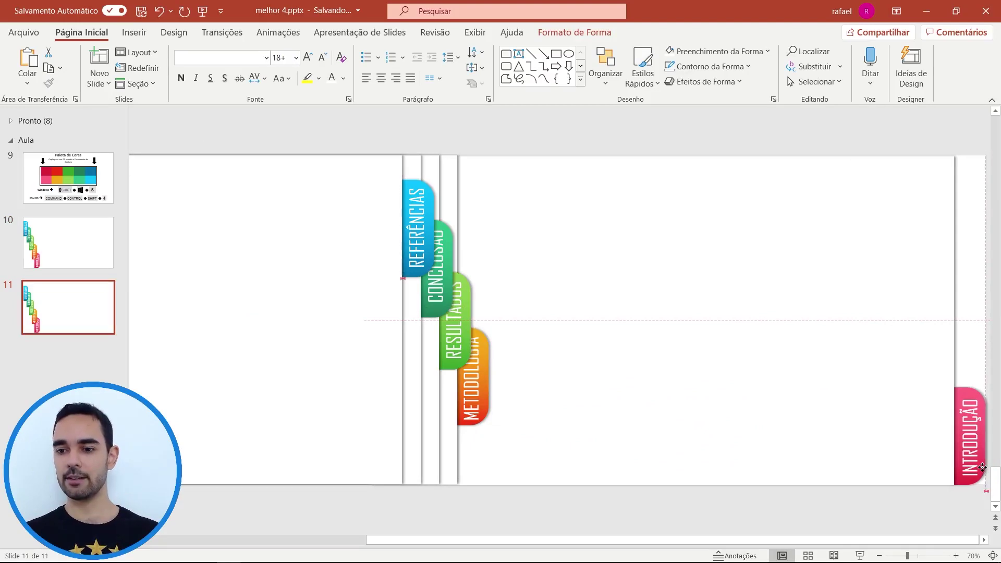
drag(994, 467, 982, 469)
click(78, 309)
key(ctrl+d)
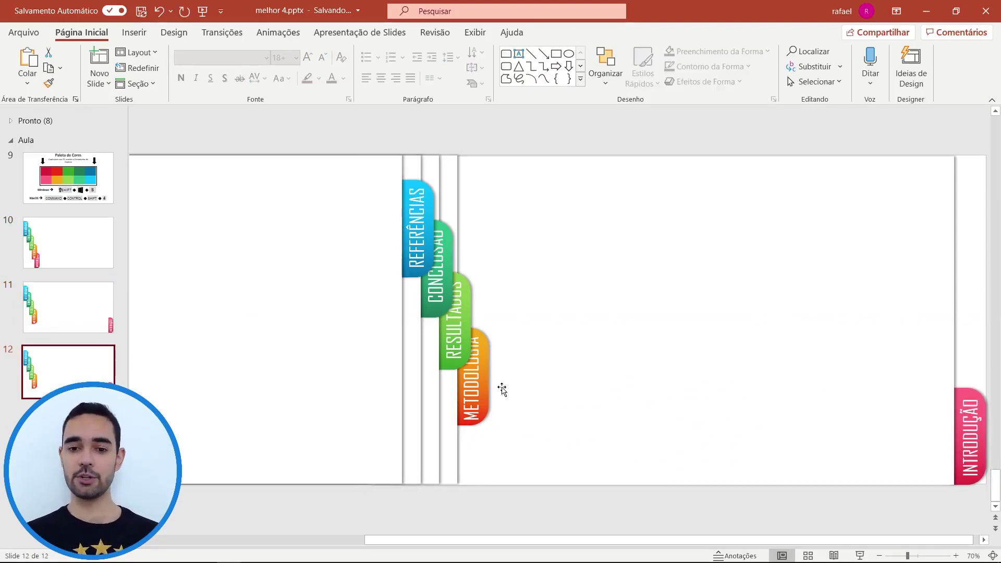
drag(486, 387, 974, 385)
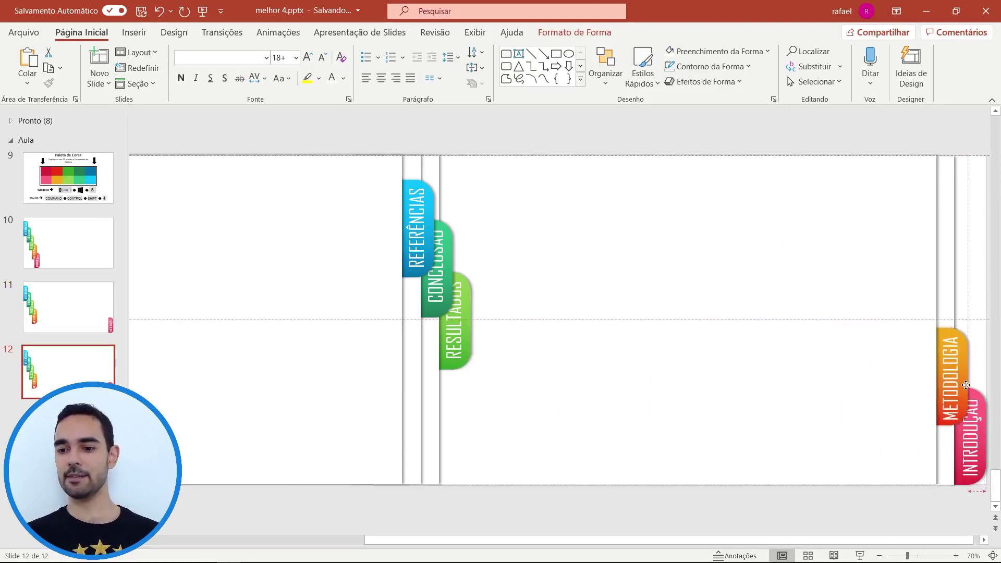
drag(974, 386, 969, 386)
click(47, 371)
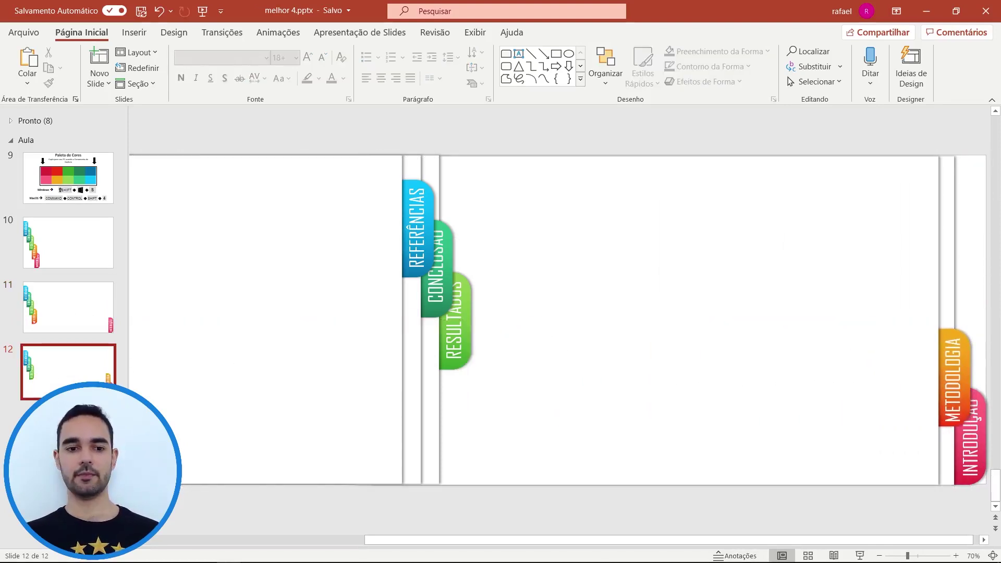
Step: Create slides 13–15, moving the RESULTADOS, CONCLUSÃO and REFERÊNCIAS tabs rightward in turn
key(ctrl+d)
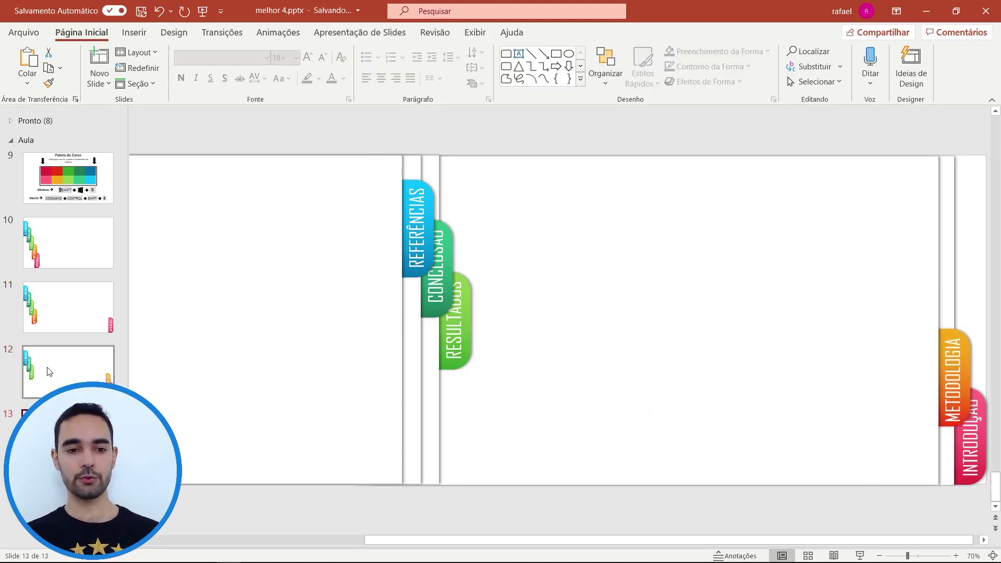
drag(466, 350, 949, 354)
key(Escape)
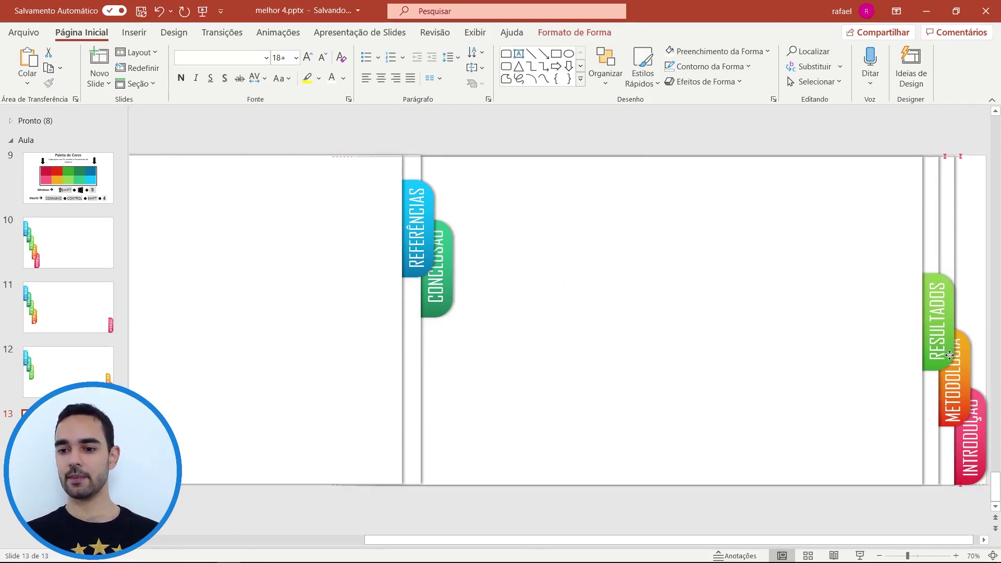
key(ctrl+d)
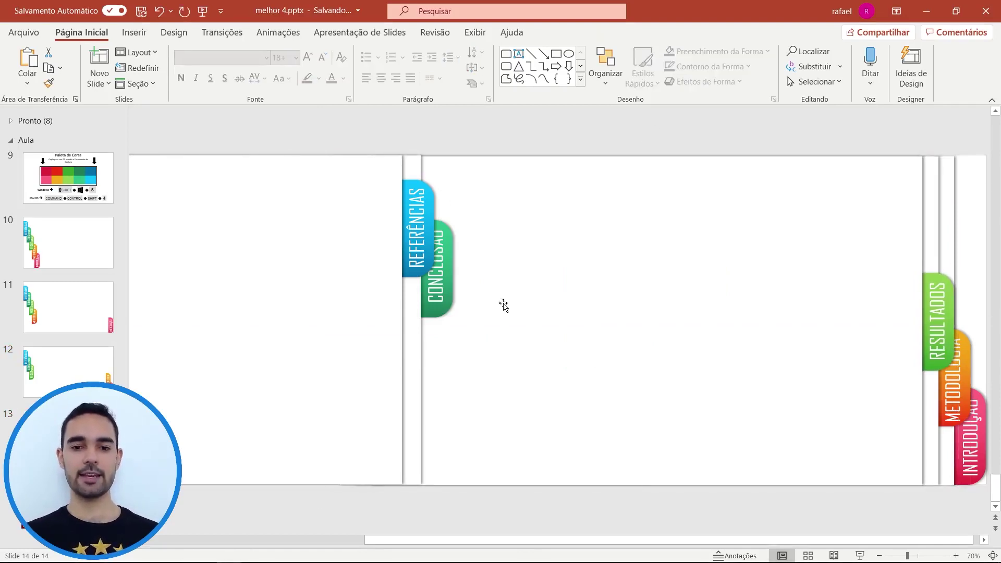
drag(451, 300, 934, 300)
key(Escape)
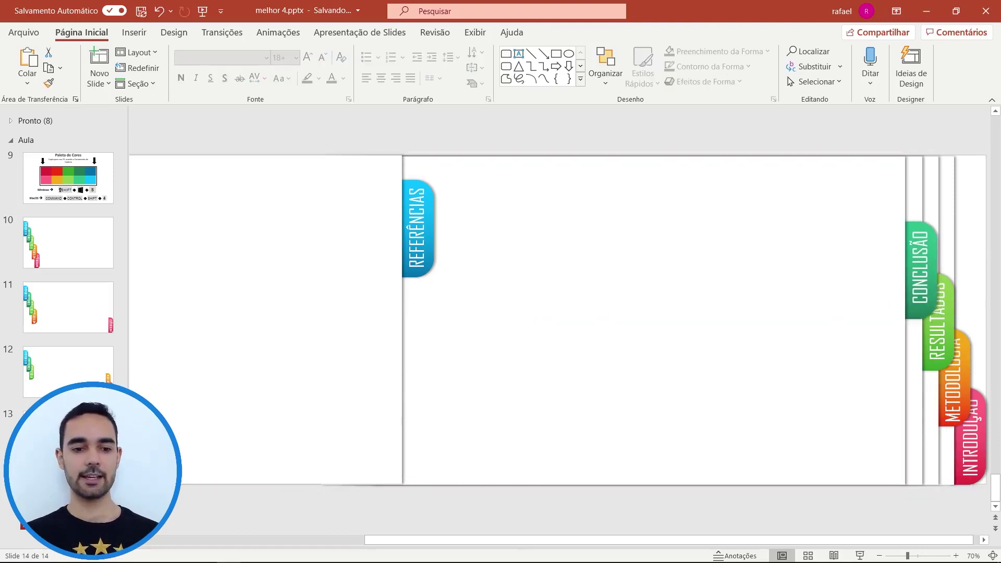
key(ctrl+d)
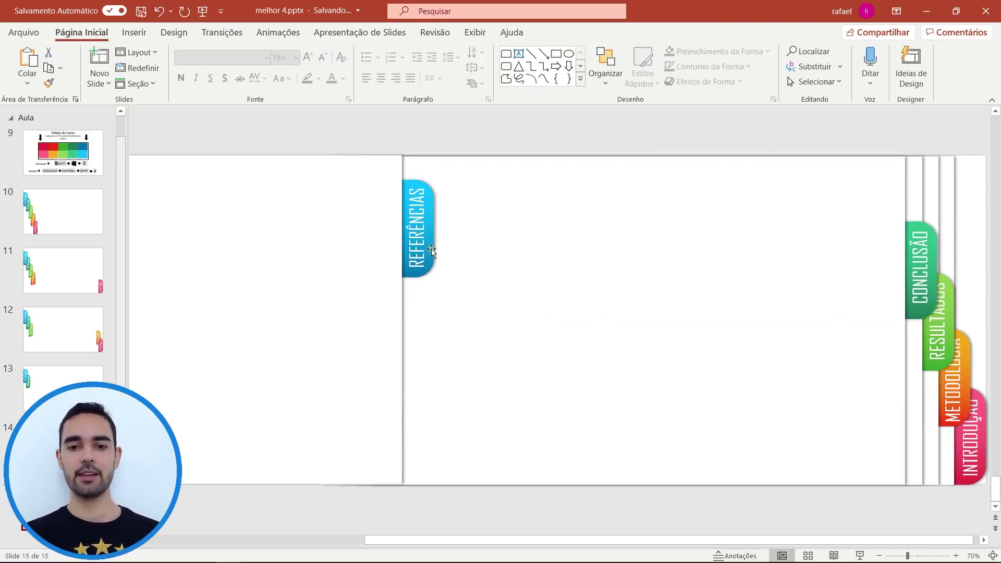
drag(431, 251, 918, 246)
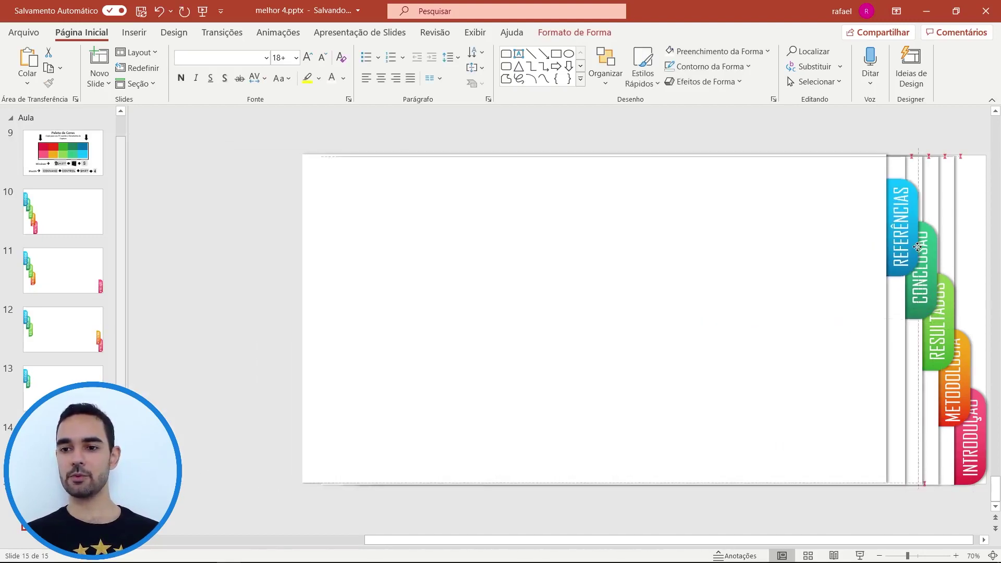
drag(918, 247, 718, 459)
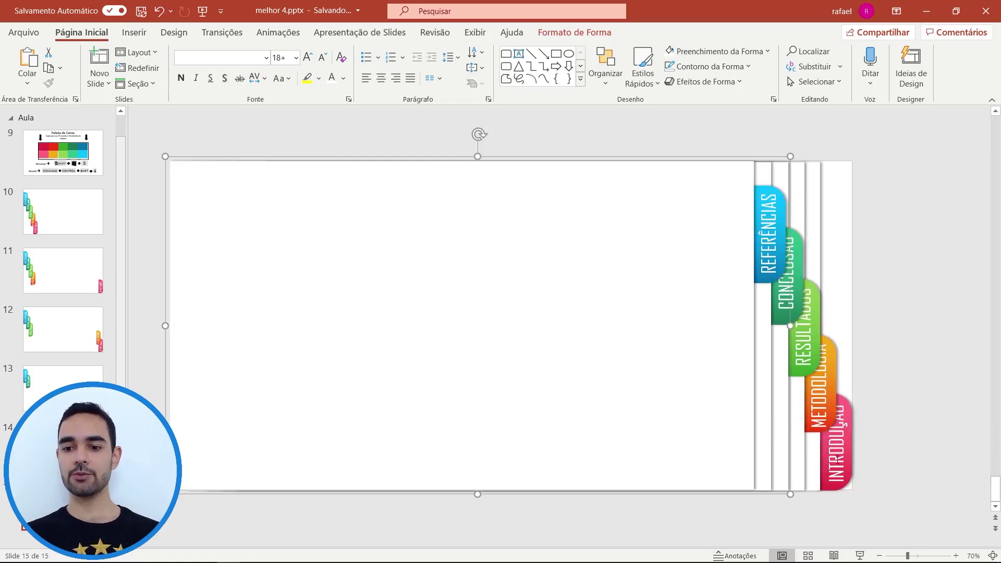
click(75, 232)
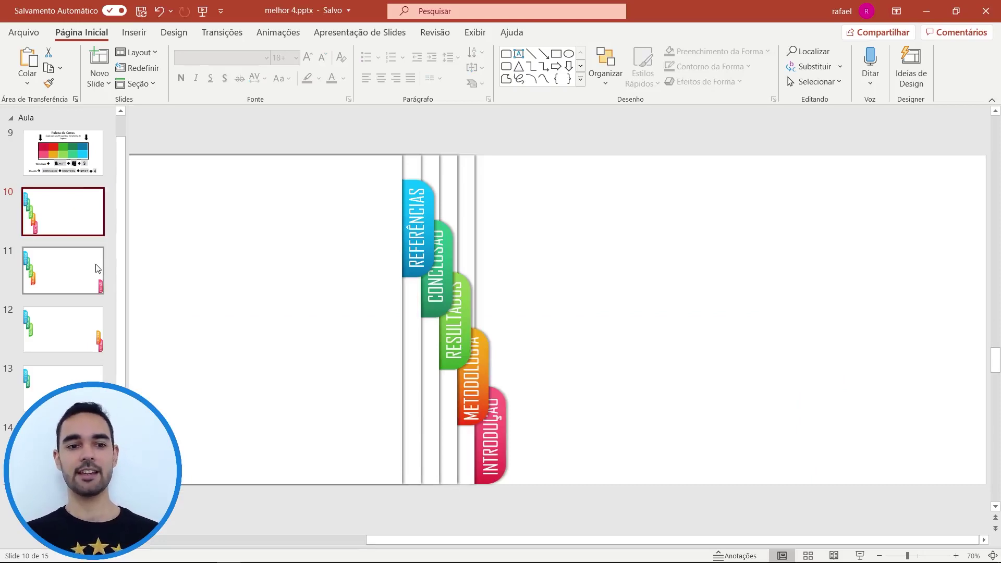
Step: Apply the Transformar transition to slides 11 through 14
click(76, 271)
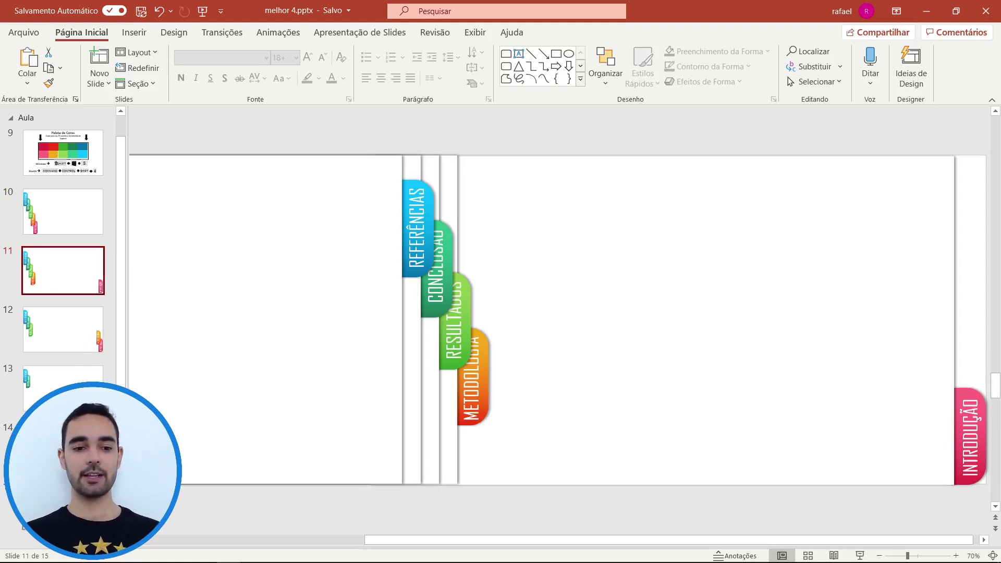
key(shift+Down)
key(shift+Down)
key(shift+Down)
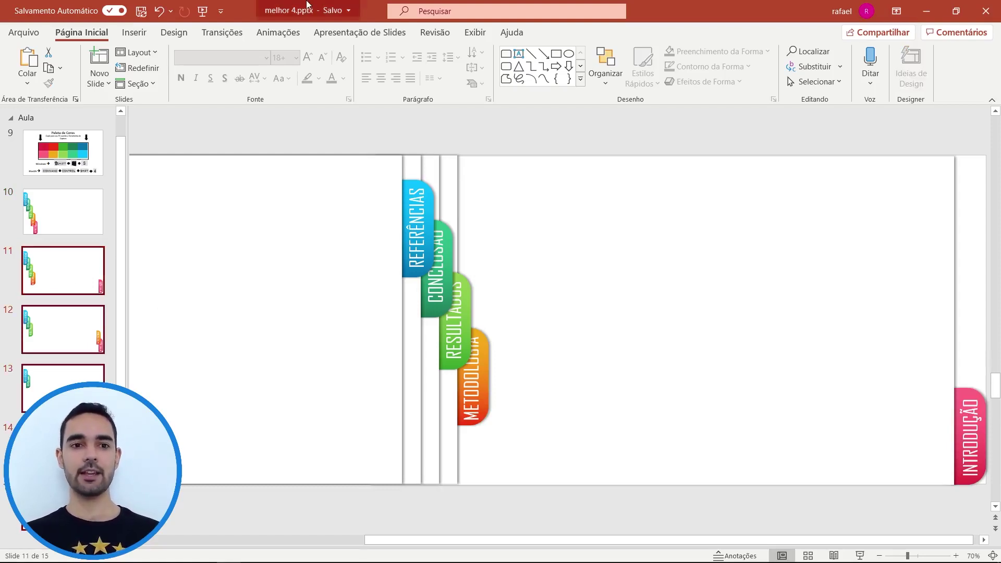
click(222, 33)
click(133, 73)
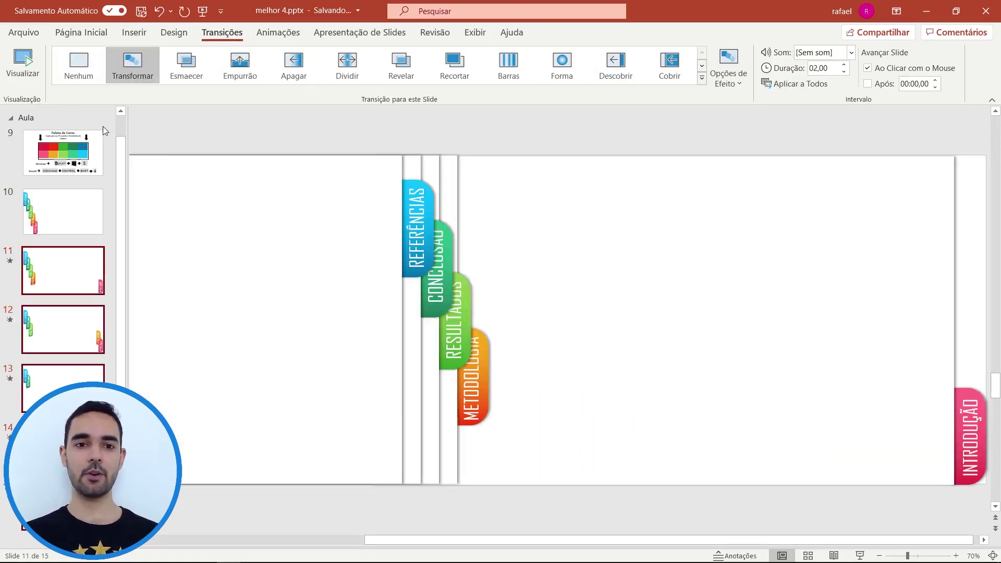
Step: Try the Apagar transition from the left, then set slide 11 back to Transformar
click(302, 67)
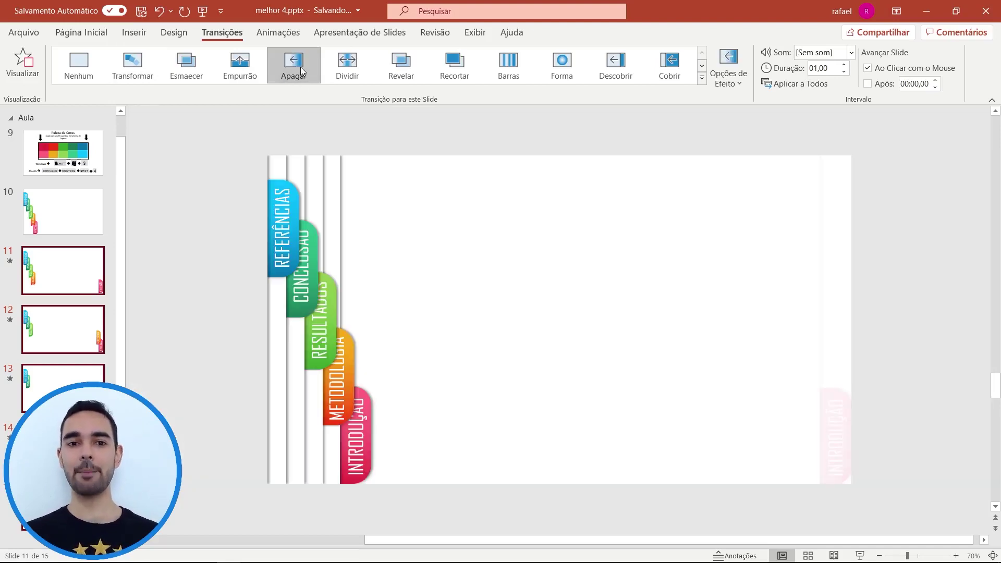
click(740, 72)
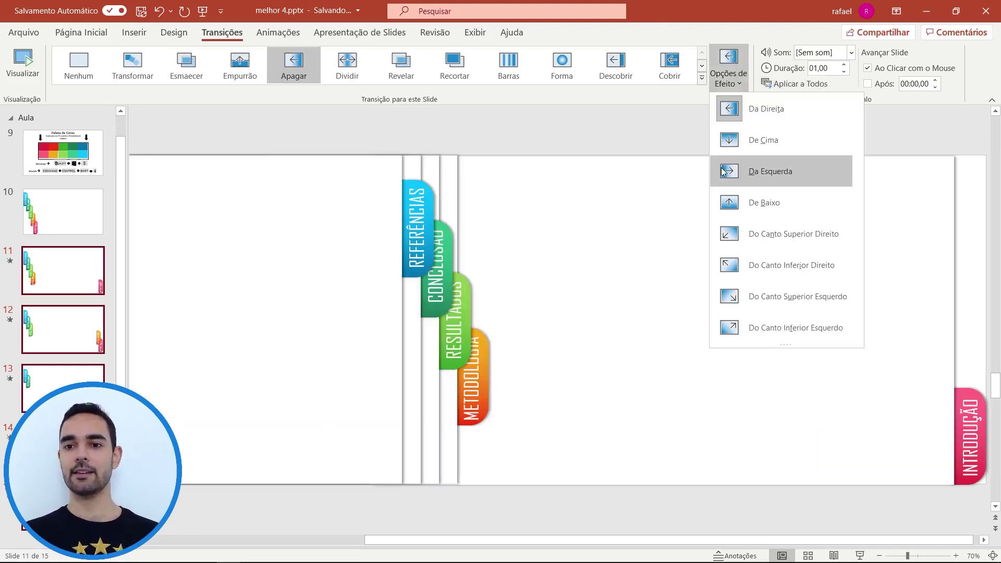
click(767, 171)
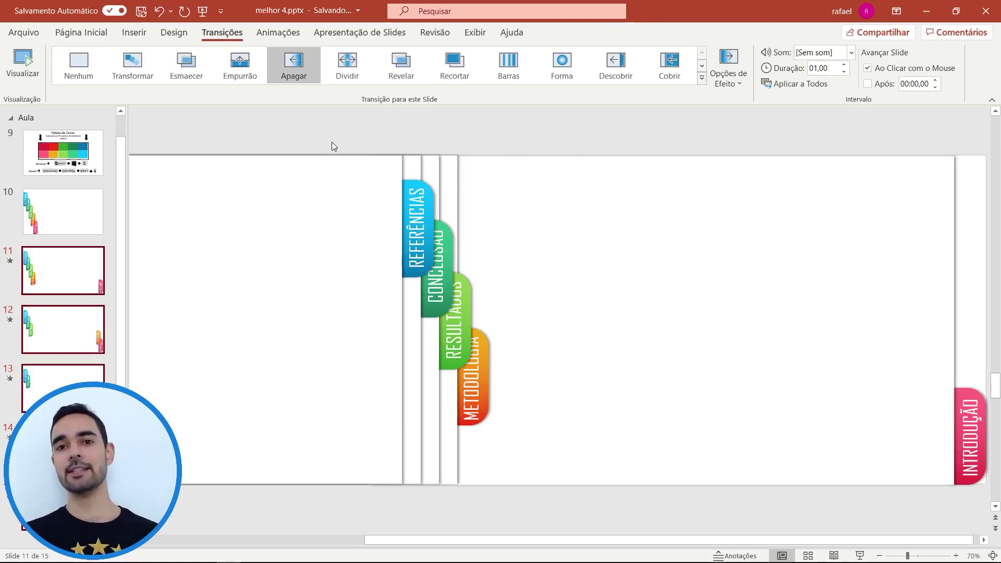
click(140, 62)
click(82, 203)
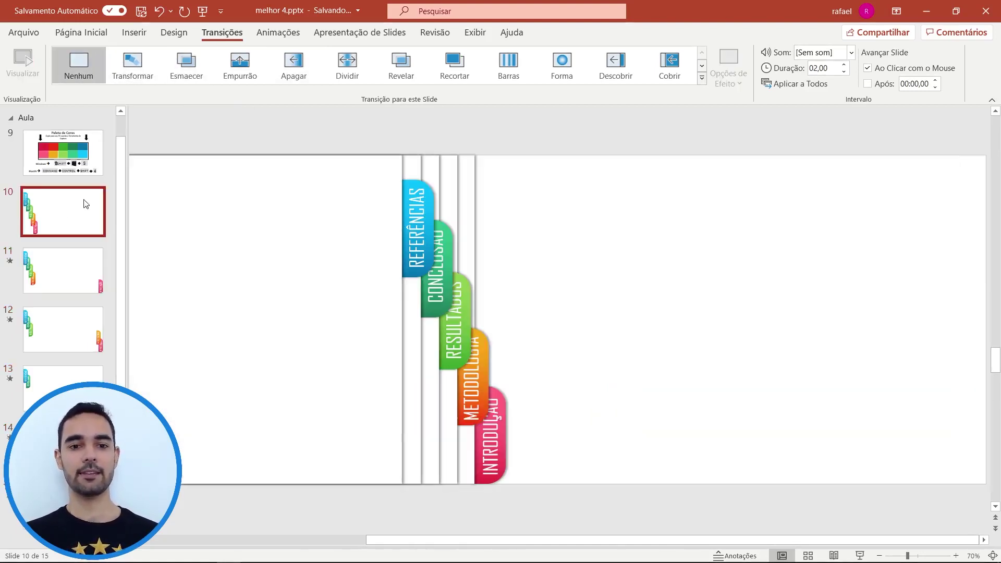
click(862, 556)
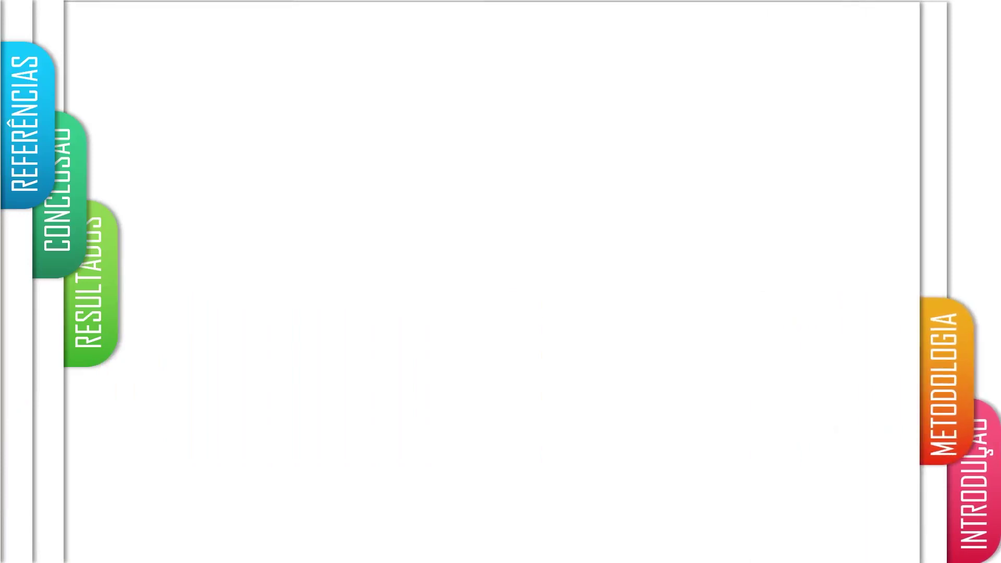
key(Escape)
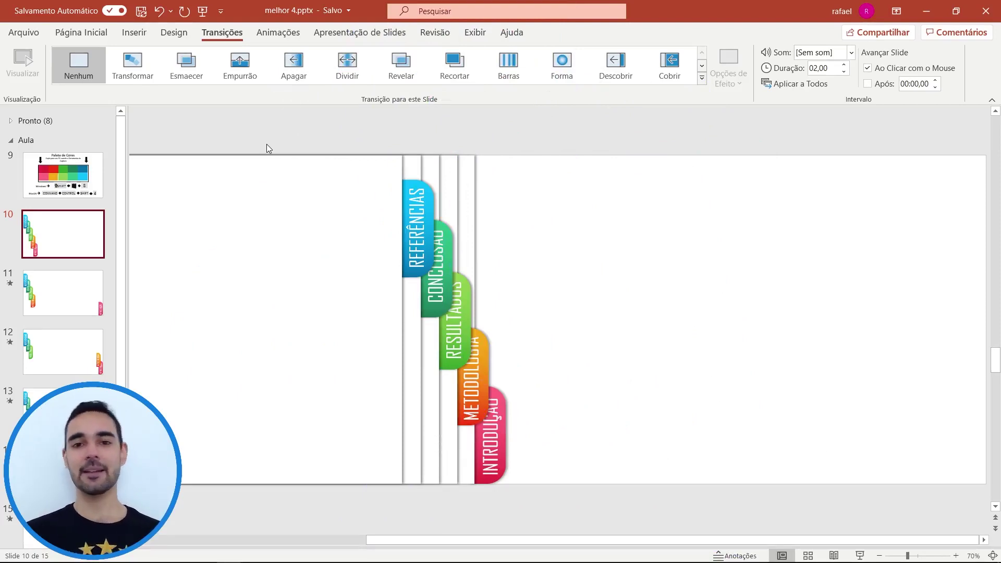
click(11, 120)
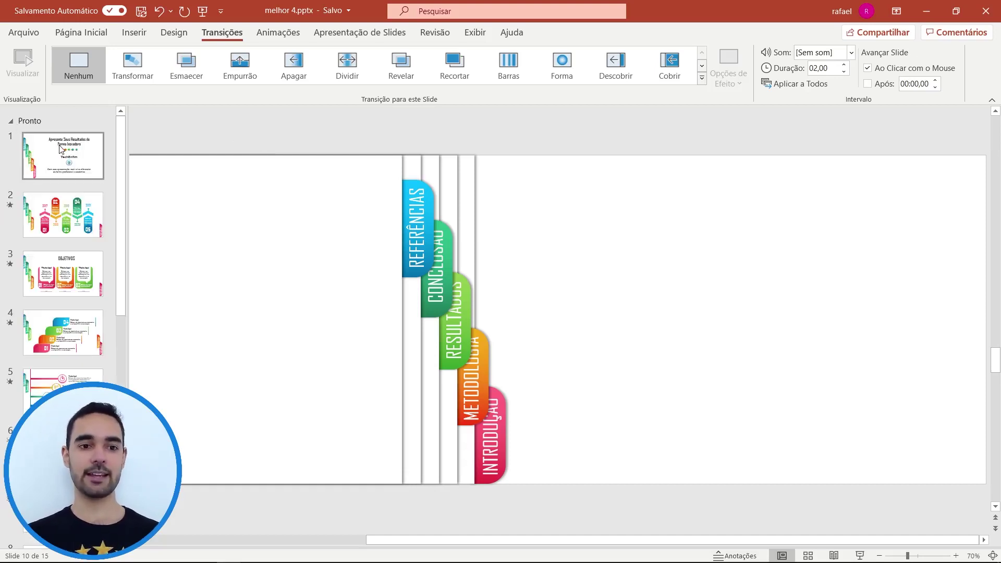
Step: Start the slide show from slide 1 and advance to the next slide
click(62, 154)
key(F5)
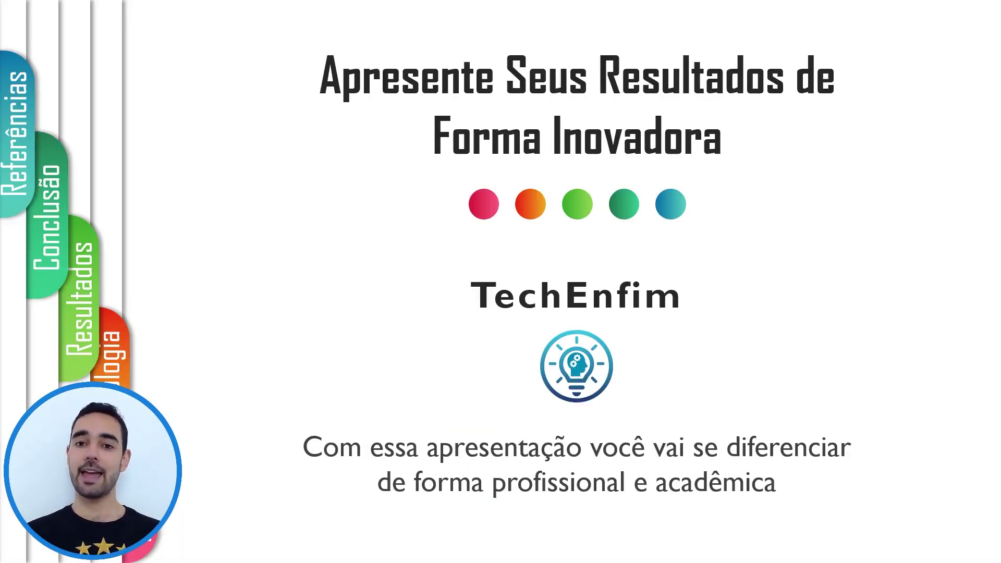
key(Right)
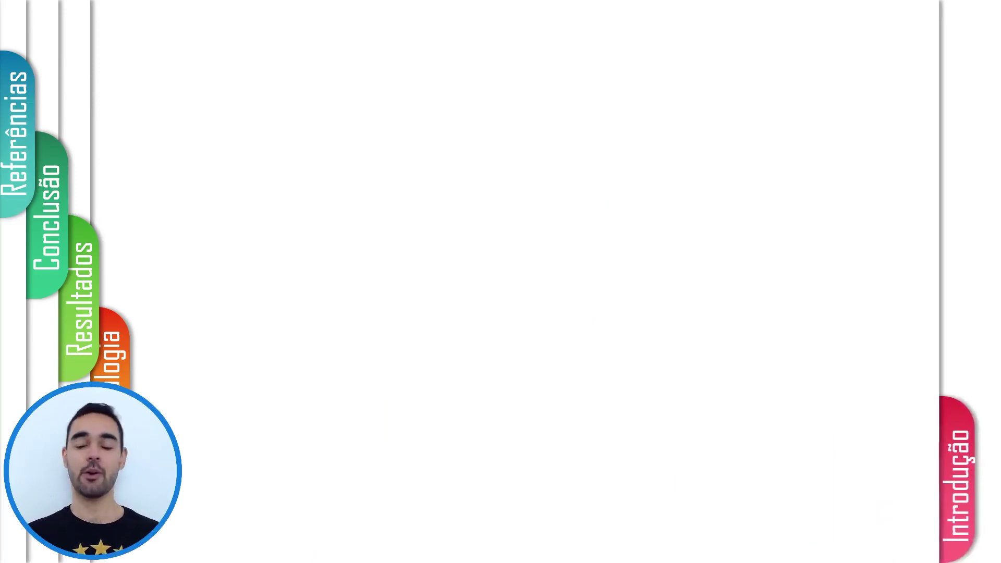